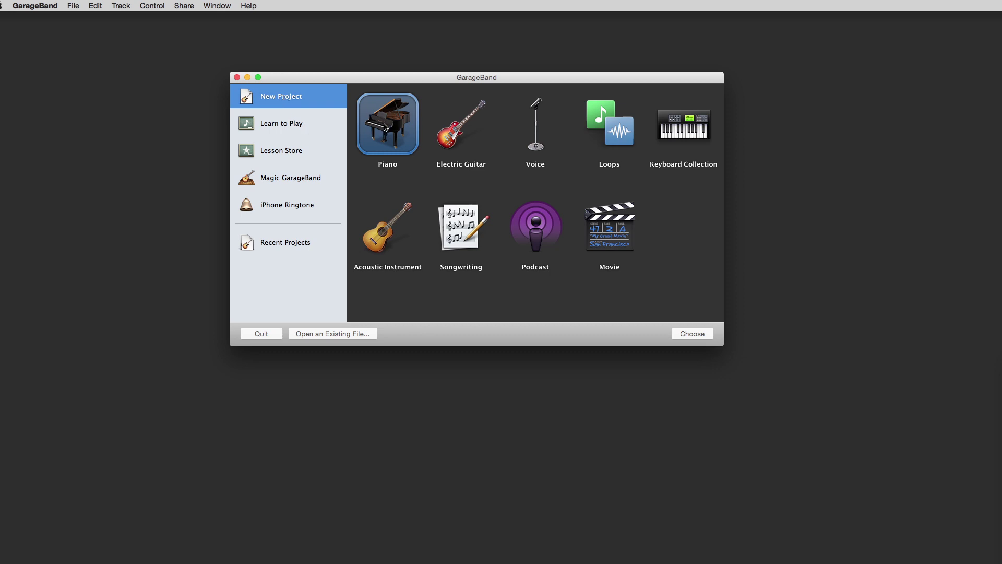
Step: Create a new Piano project named "c major practice" with a tempo of 80 bpm
{"action": "double_click", "coordinate": [384, 127]}
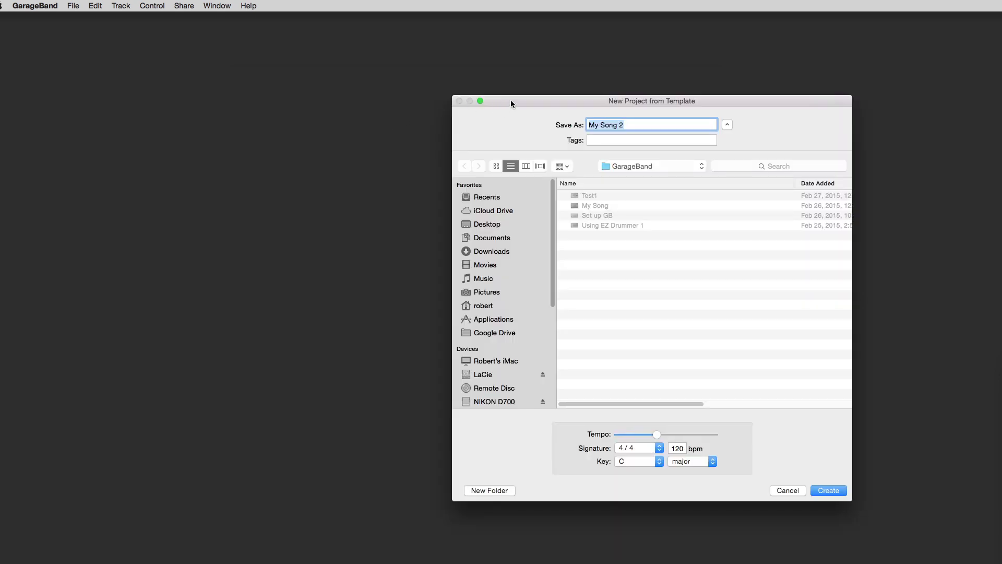
{"action": "left_click_drag", "start_coordinate": [512, 99], "coordinate": [439, 80]}
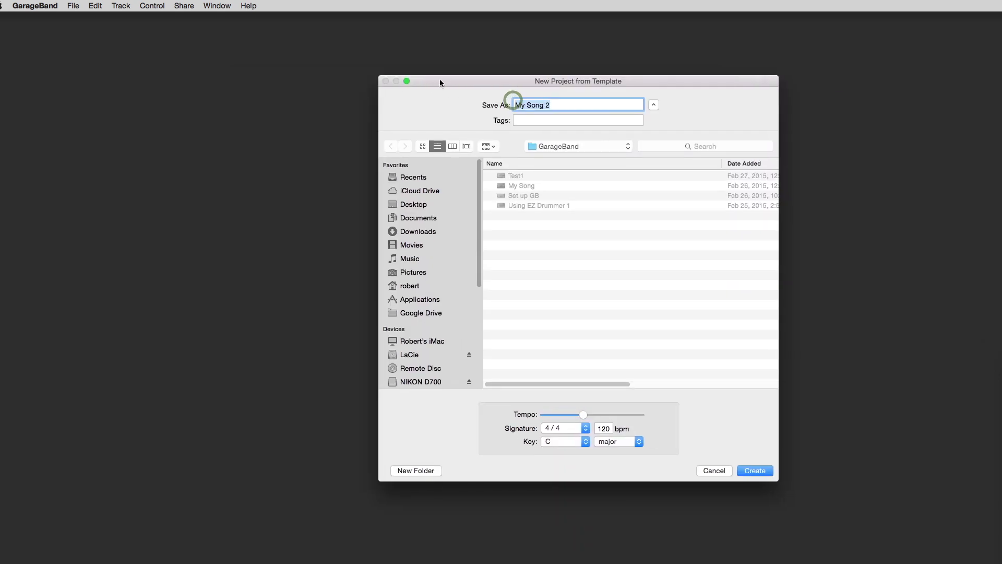
{"action": "type", "text": "c major practice"}
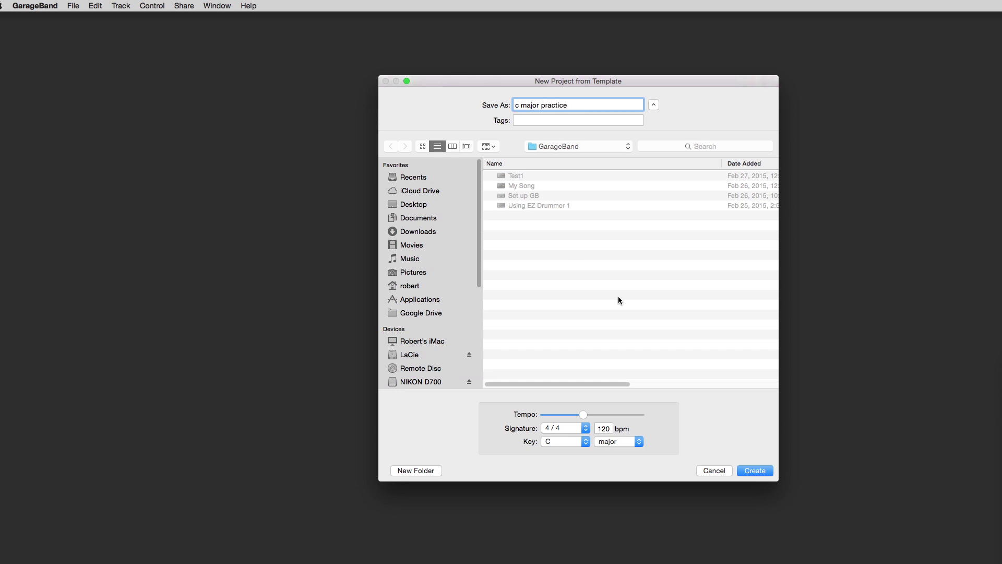
{"action": "left_click", "coordinate": [604, 429]}
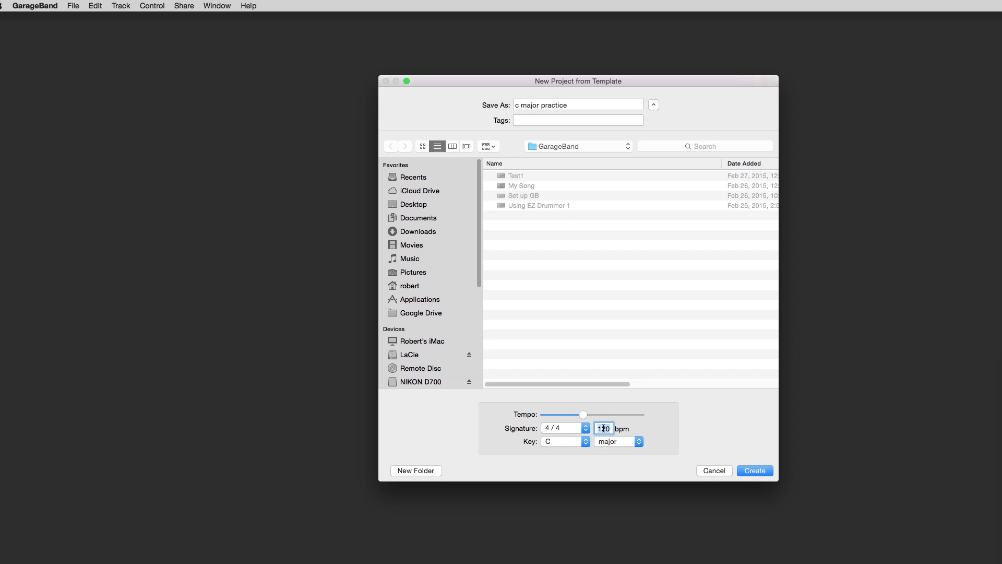
{"action": "type", "text": "80"}
{"action": "left_click", "coordinate": [753, 471]}
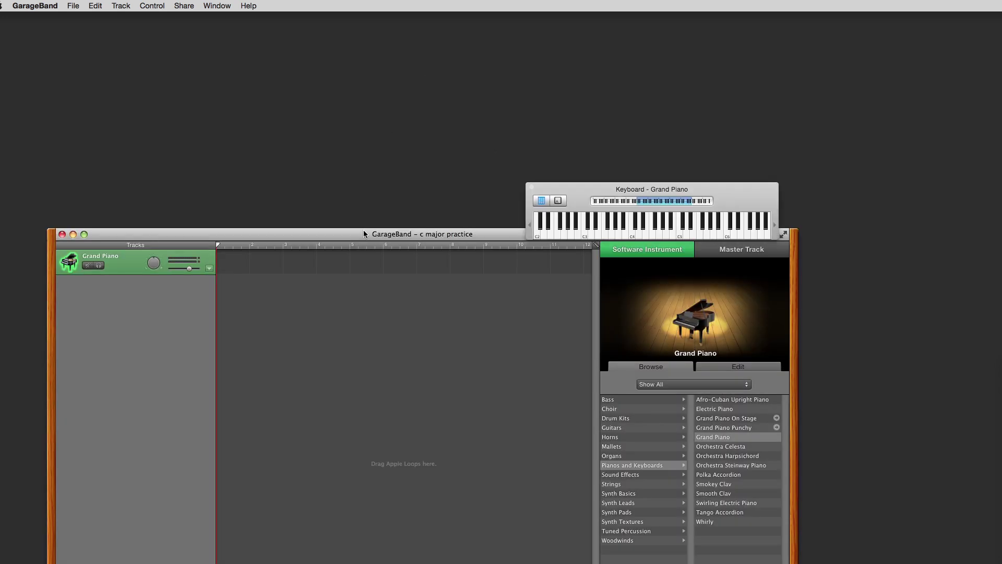
Step: Move the project window up so it is fully visible and close the on-screen keyboard
{"action": "left_click_drag", "start_coordinate": [363, 229], "coordinate": [383, 8]}
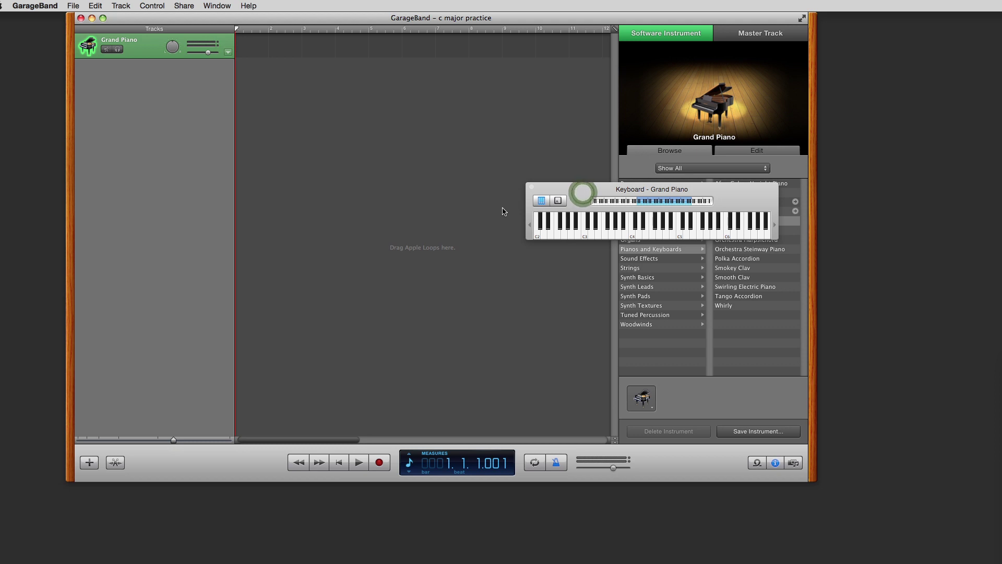
{"action": "left_click_drag", "start_coordinate": [585, 188], "coordinate": [338, 299]}
{"action": "left_click", "coordinate": [343, 338]}
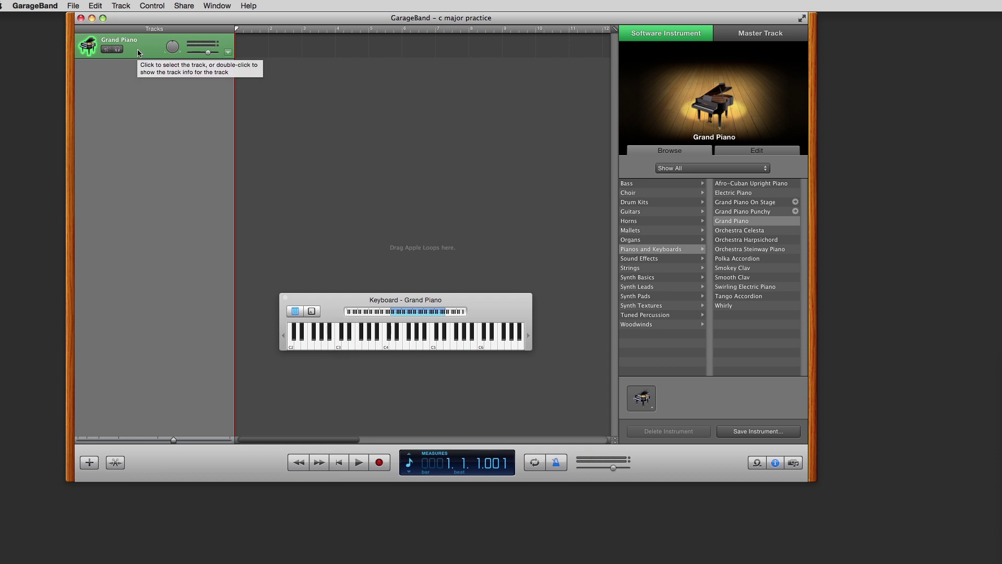
{"action": "left_click", "coordinate": [285, 297]}
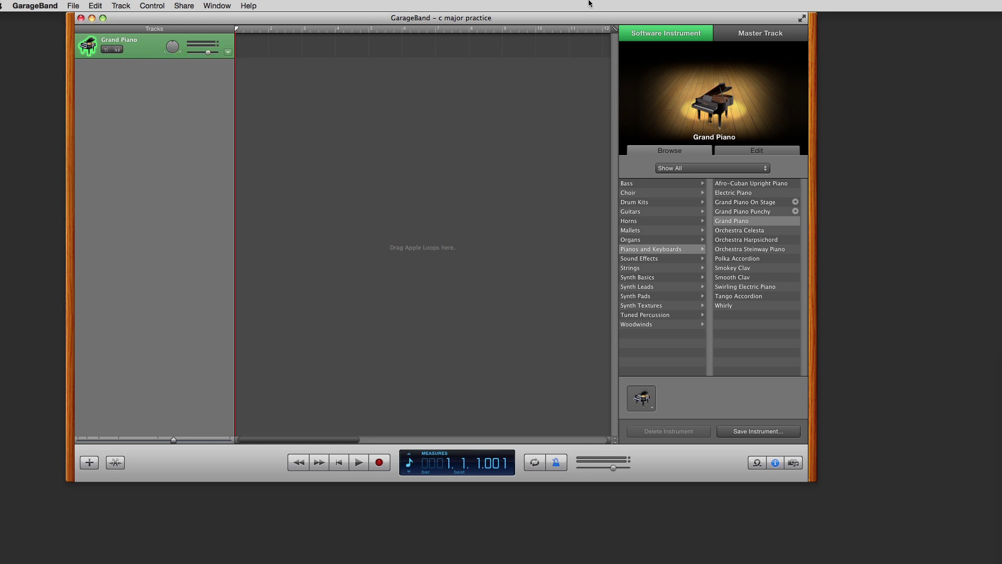
Step: Change the Grand Piano track's sound generator to EZdrummer and dismiss the MIDI inputs message
{"action": "mouse_move", "coordinate": [731, 135]}
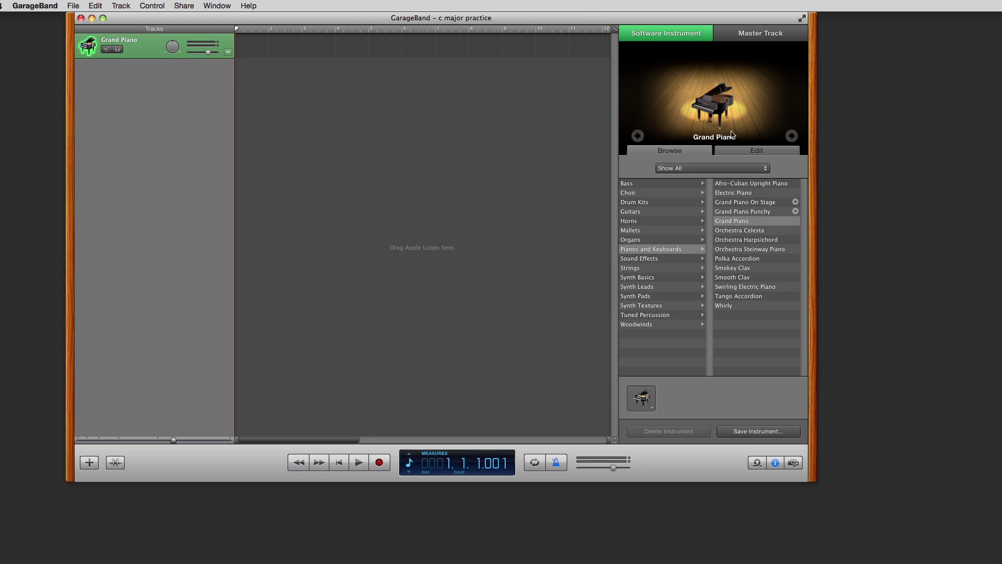
{"action": "left_click", "coordinate": [760, 153]}
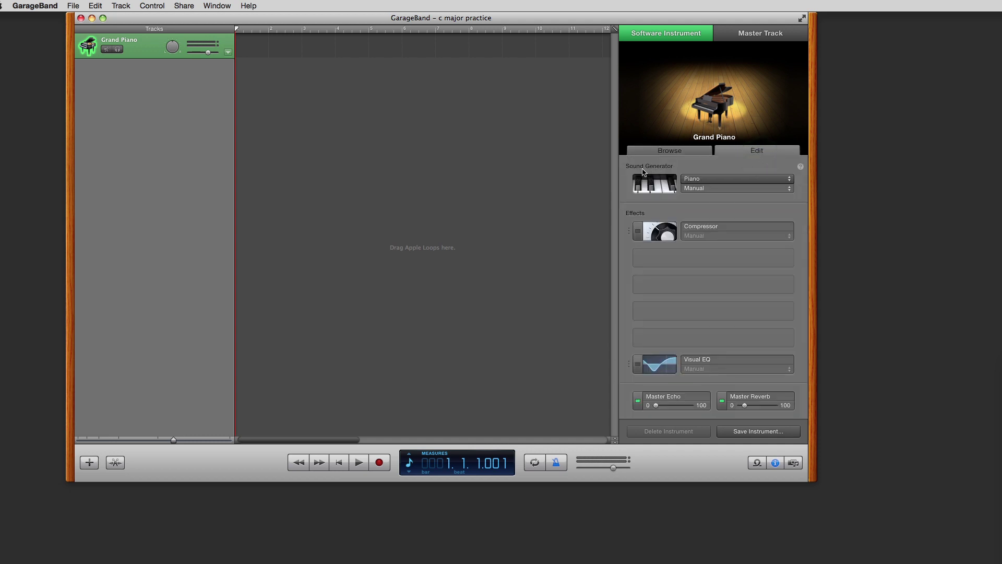
{"action": "left_click", "coordinate": [757, 182]}
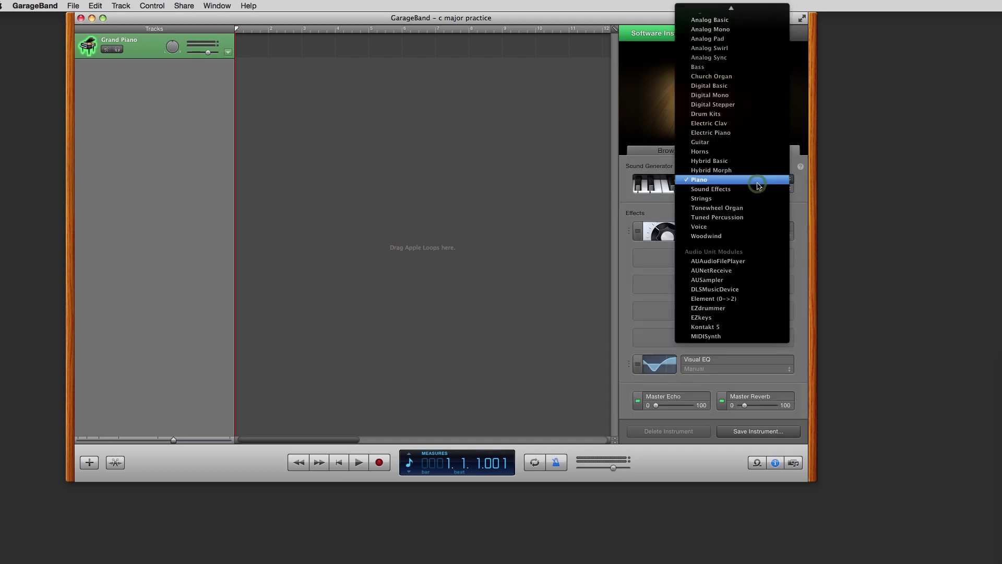
{"action": "left_click", "coordinate": [718, 309]}
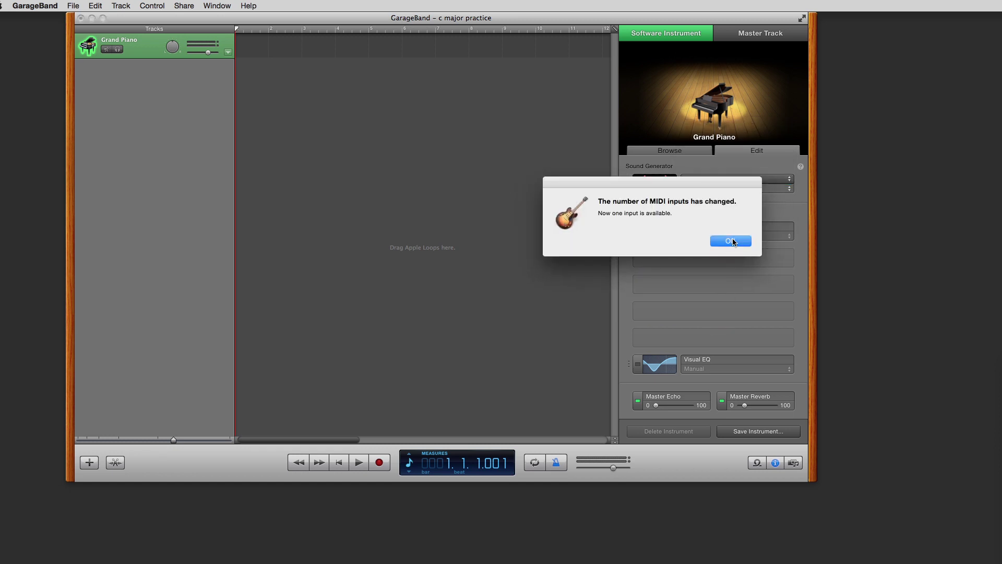
{"action": "left_click", "coordinate": [731, 241]}
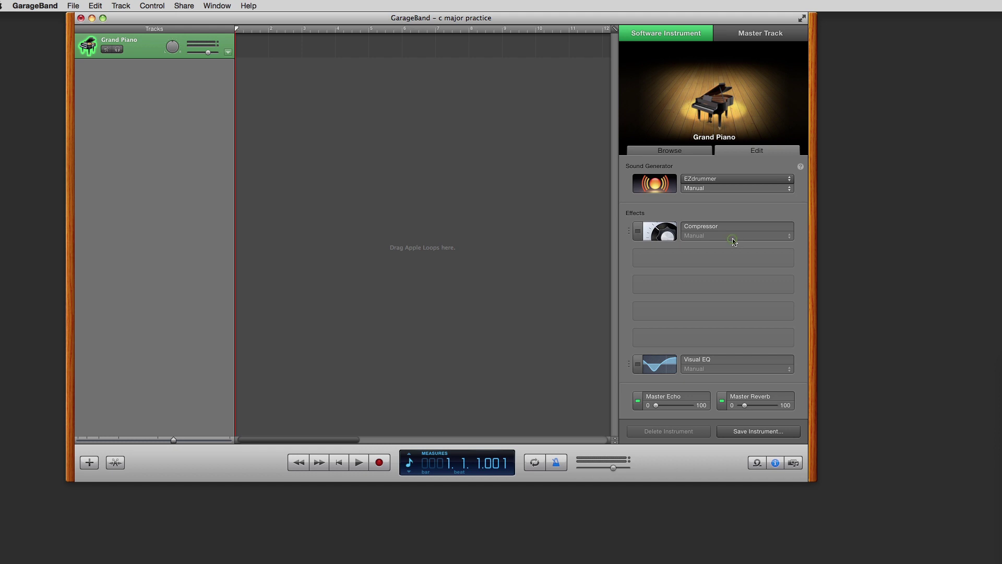
Step: Open the EZdrummer plug-in window, reposition it over the project, and audition the kick and snare drums
{"action": "left_click", "coordinate": [652, 185]}
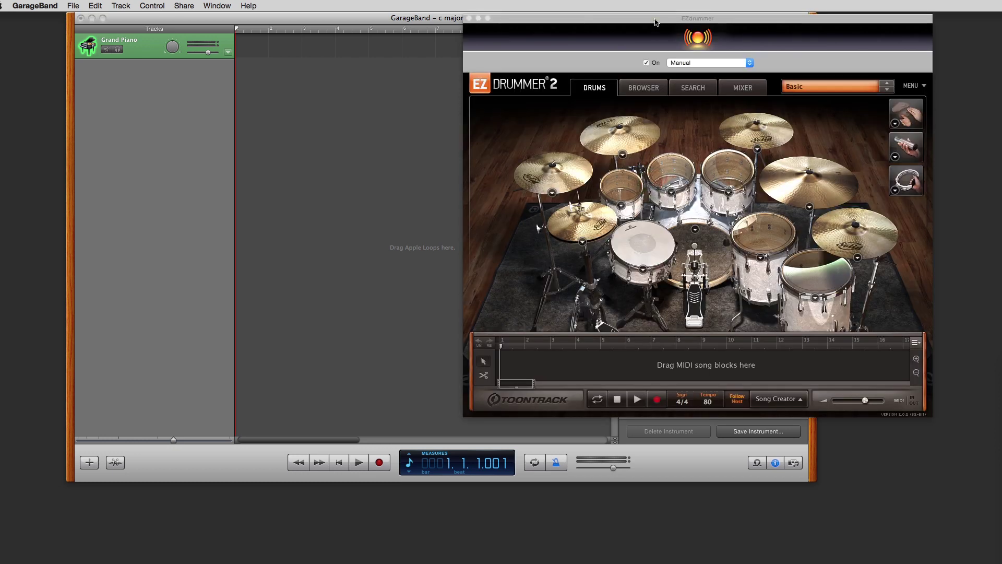
{"action": "left_click_drag", "start_coordinate": [657, 23], "coordinate": [417, 4]}
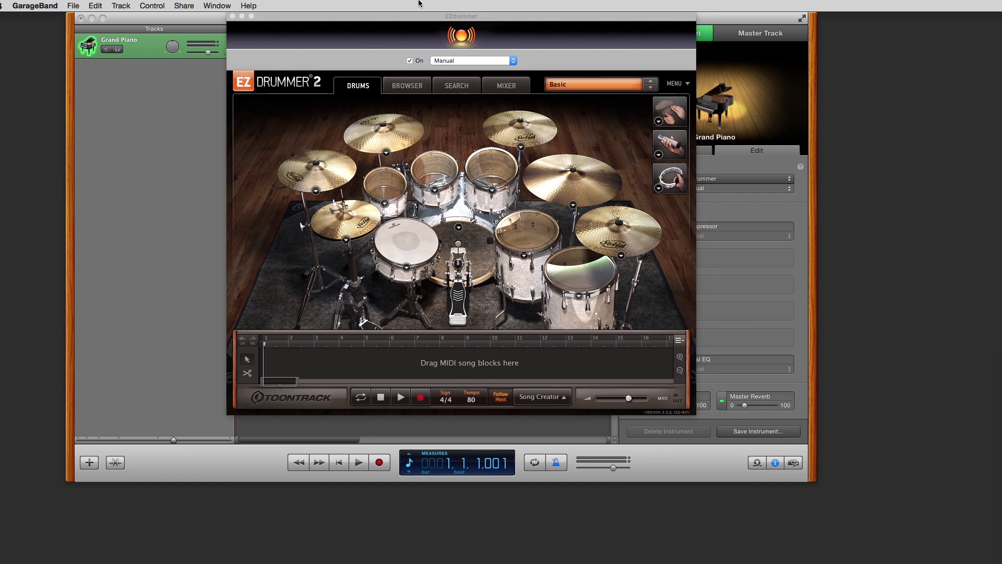
{"action": "left_click", "coordinate": [460, 263]}
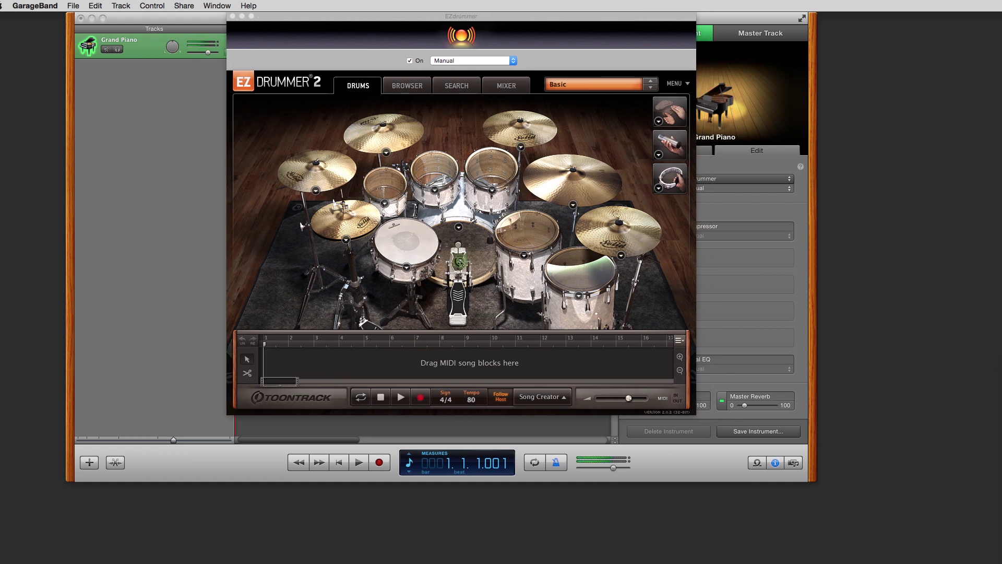
{"action": "left_click", "coordinate": [411, 243]}
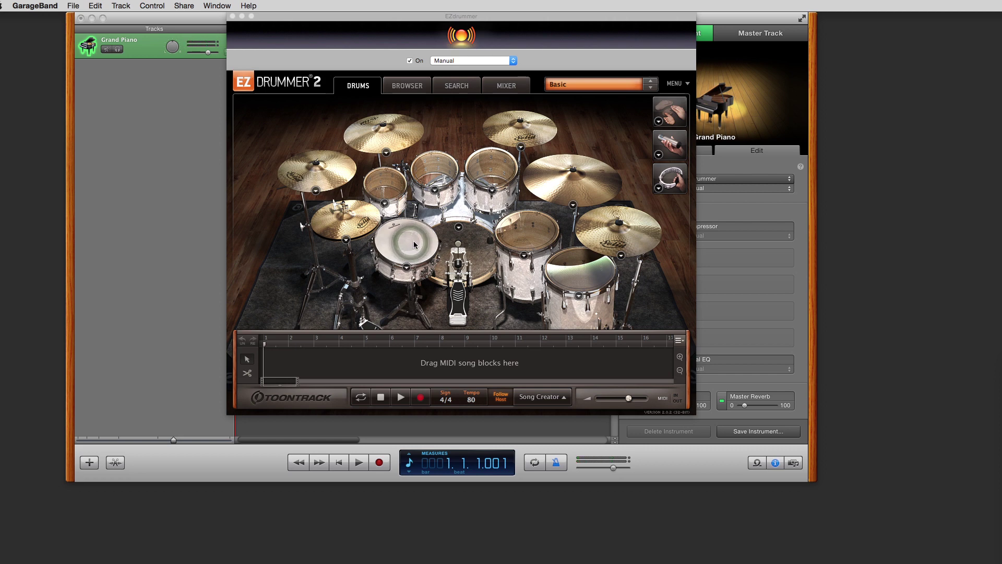
Step: Load the Basic preset of the Nashville drum kit in EZdrummer
{"action": "left_click", "coordinate": [603, 88]}
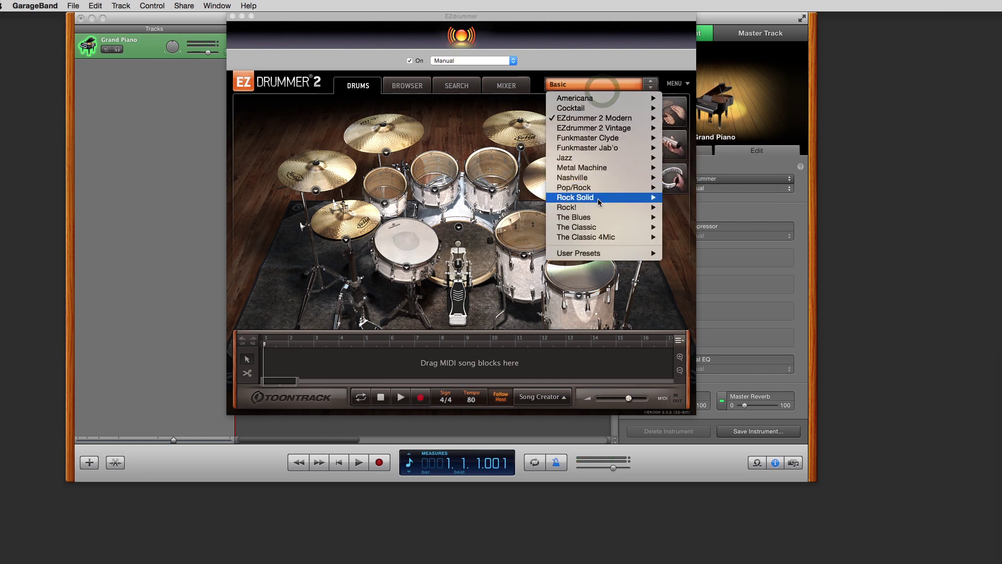
{"action": "mouse_move", "coordinate": [592, 98]}
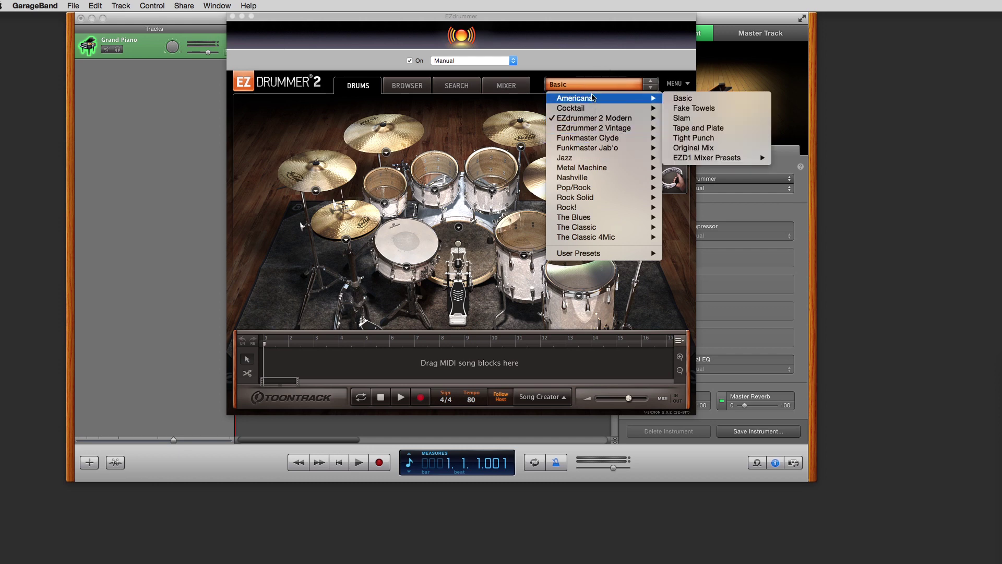
{"action": "mouse_move", "coordinate": [580, 164]}
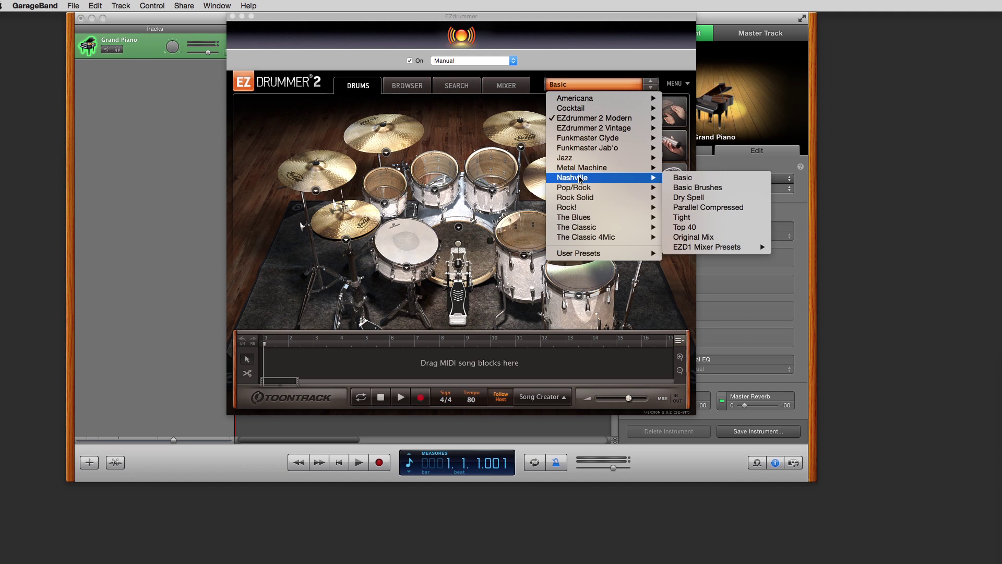
{"action": "left_click", "coordinate": [697, 180]}
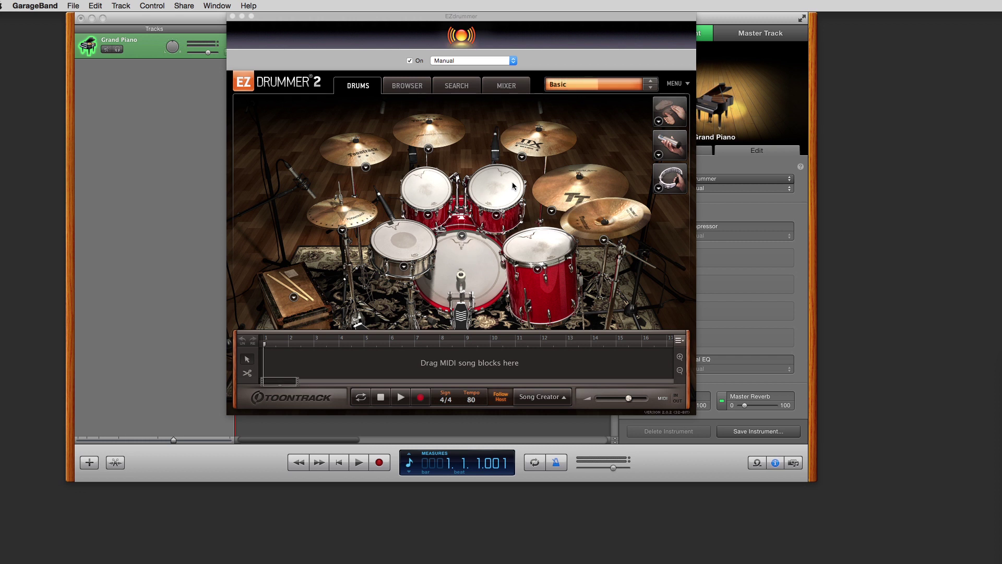
Step: Audition the Nashville kit's kick, snare and two of its cymbals
{"action": "left_click", "coordinate": [469, 252]}
{"action": "left_click", "coordinate": [470, 252]}
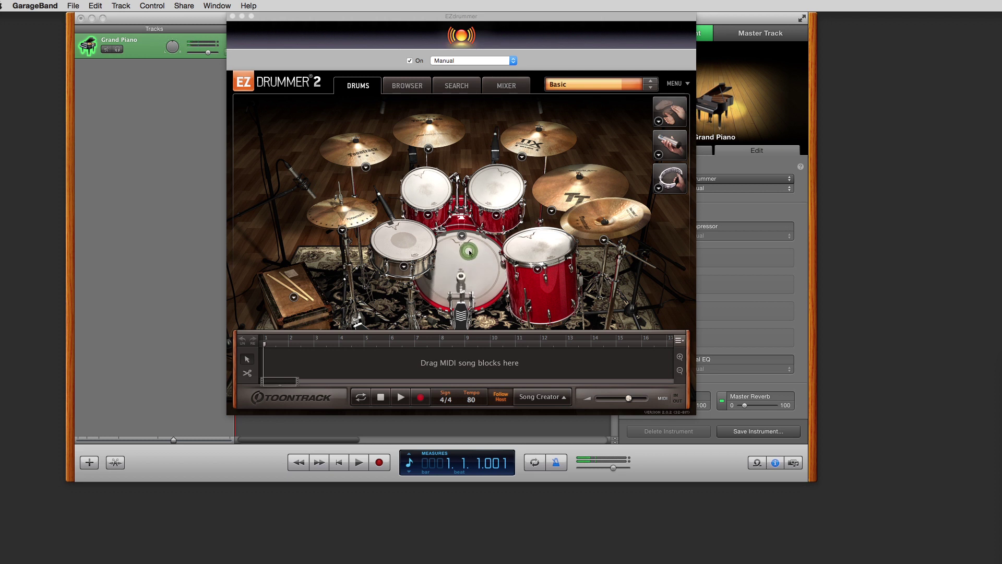
{"action": "left_click", "coordinate": [403, 238]}
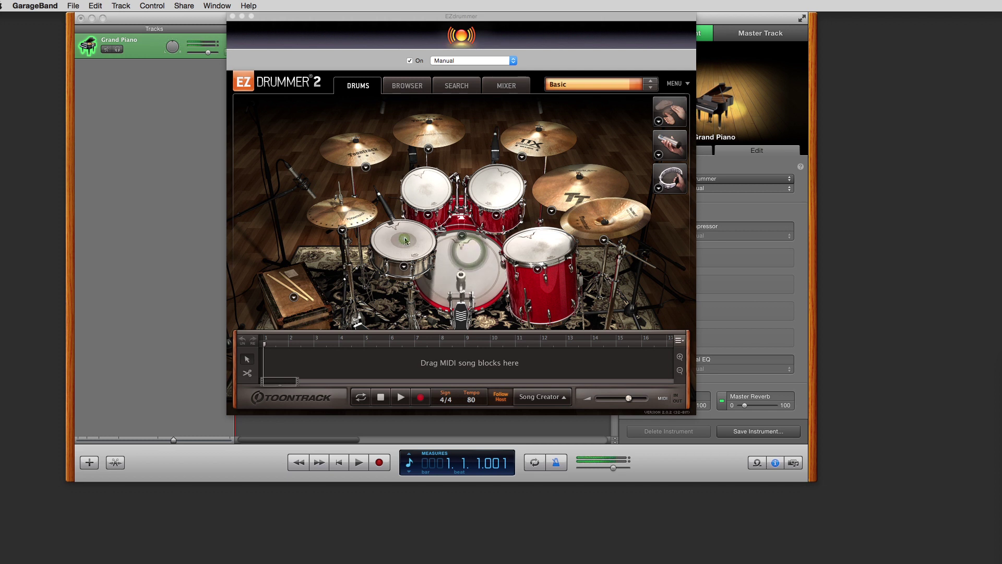
{"action": "left_click", "coordinate": [369, 156]}
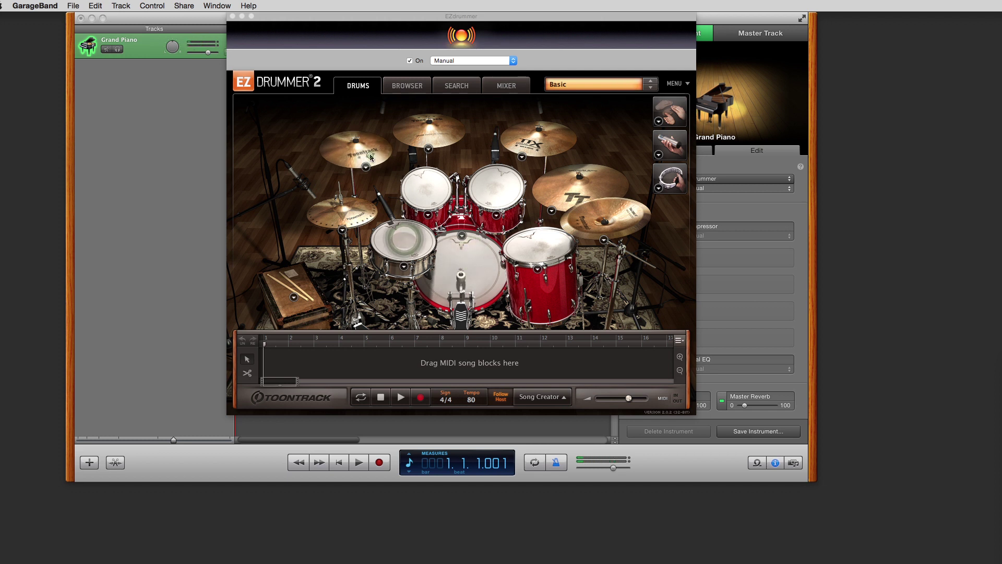
{"action": "left_click", "coordinate": [526, 137]}
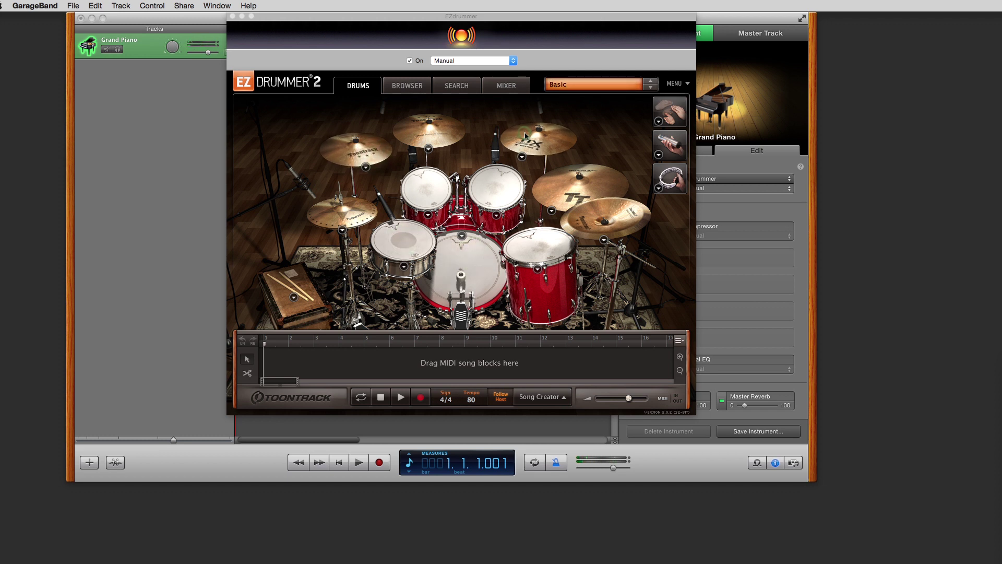
Step: View the instrument choices for Cymbal 2, close them, and reposition the EZdrummer window to uncover the track header
{"action": "left_click", "coordinate": [428, 150]}
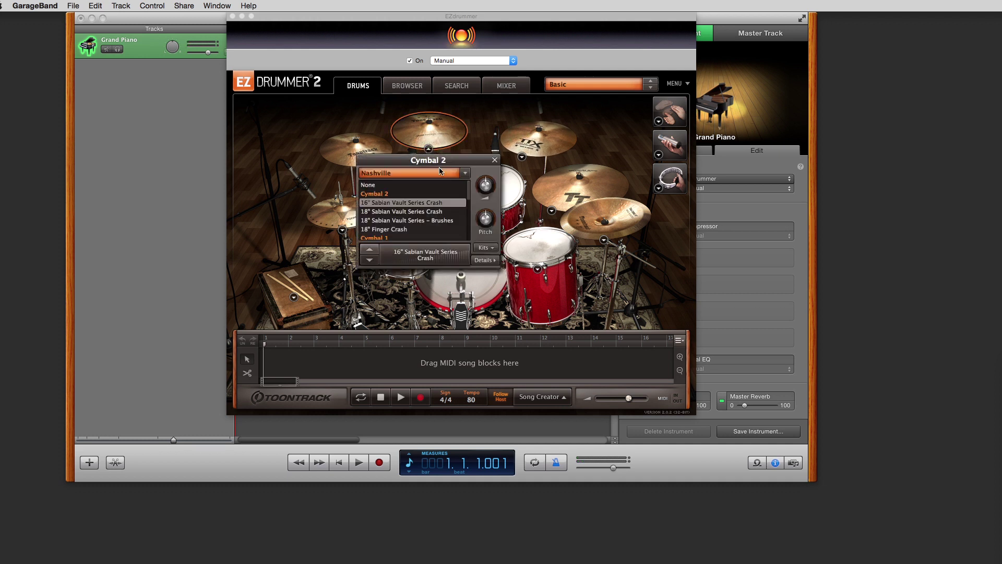
{"action": "left_click", "coordinate": [494, 161]}
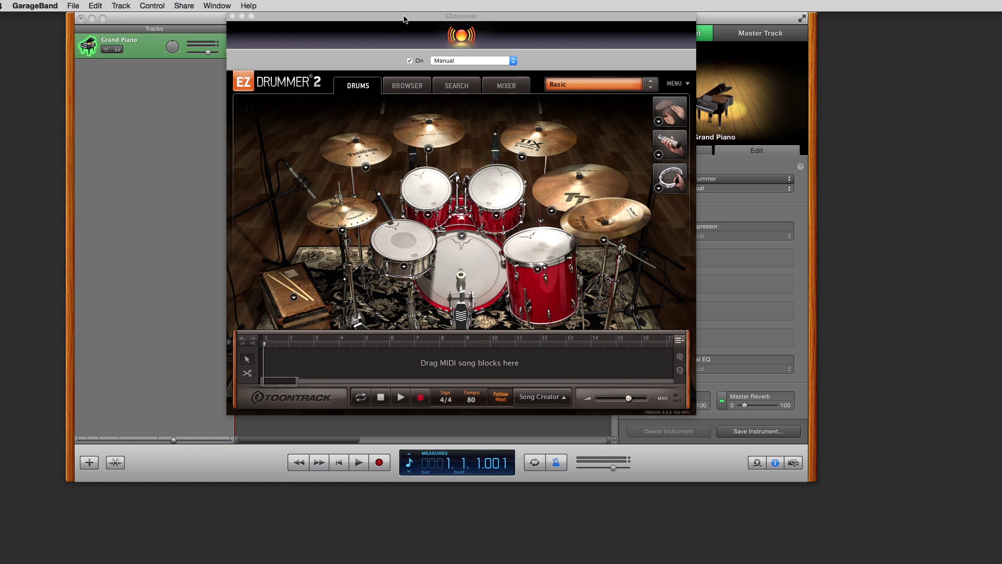
{"action": "left_click_drag", "start_coordinate": [404, 19], "coordinate": [471, 5]}
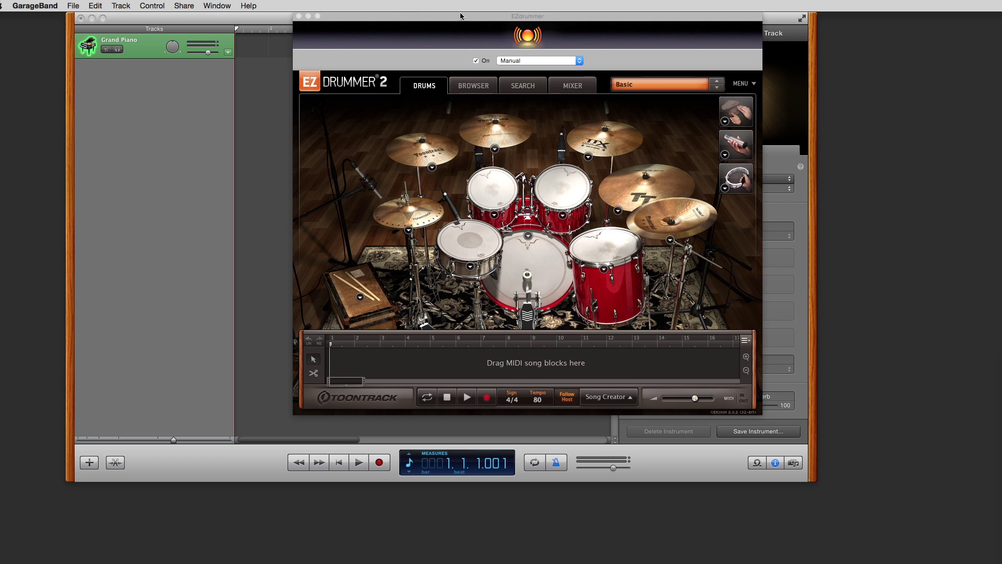
Step: Open Tap 2 Find from the groove search and tap in a beat on the kick and snare drums
{"action": "left_click", "coordinate": [521, 86]}
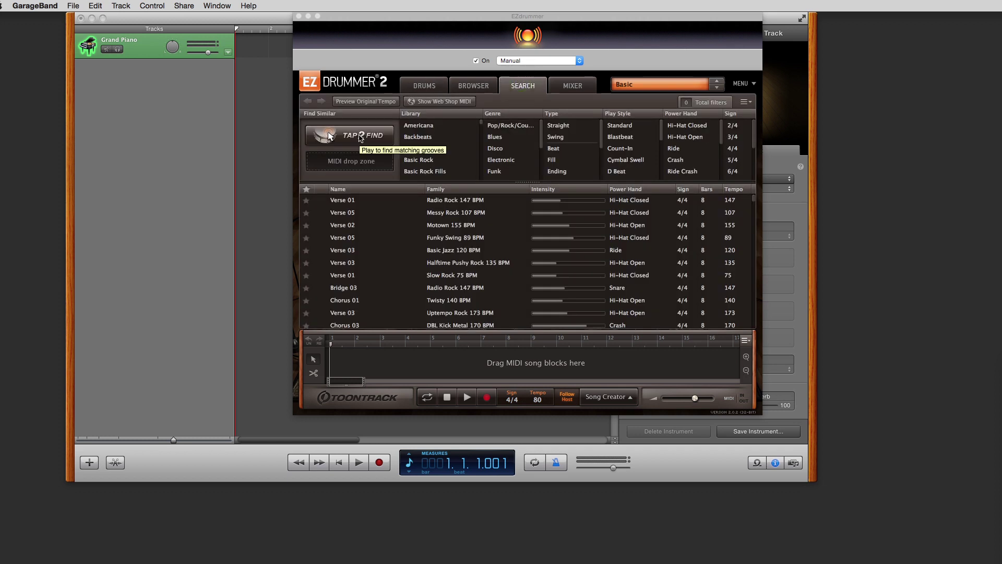
{"action": "left_click", "coordinate": [360, 137]}
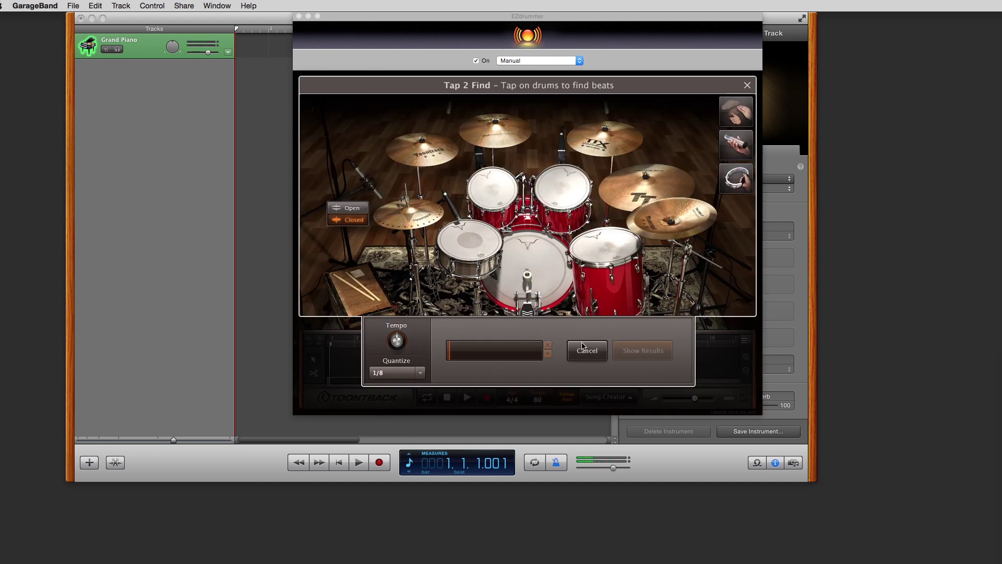
{"action": "left_click", "coordinate": [521, 267]}
{"action": "left_click", "coordinate": [522, 268]}
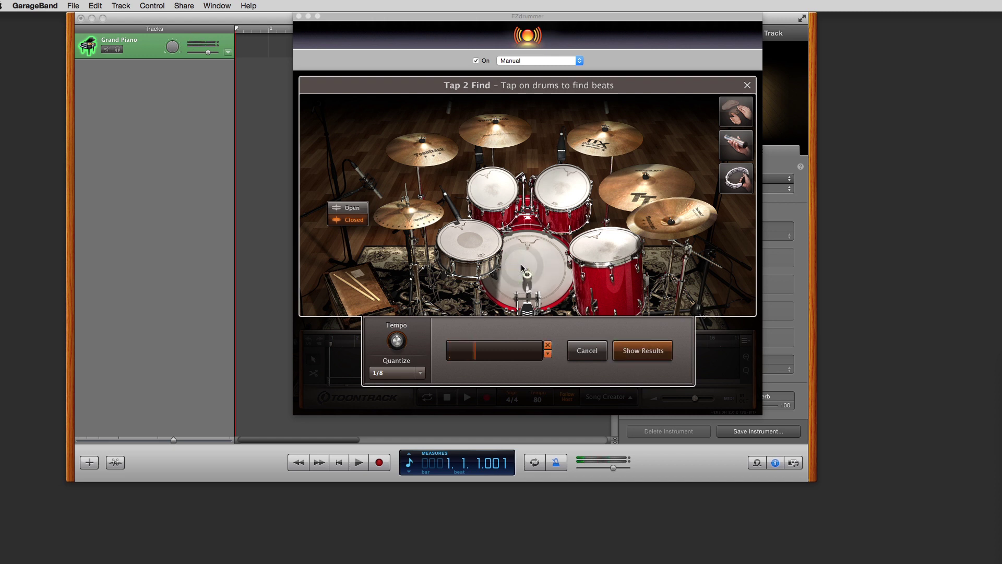
{"action": "left_click", "coordinate": [522, 269]}
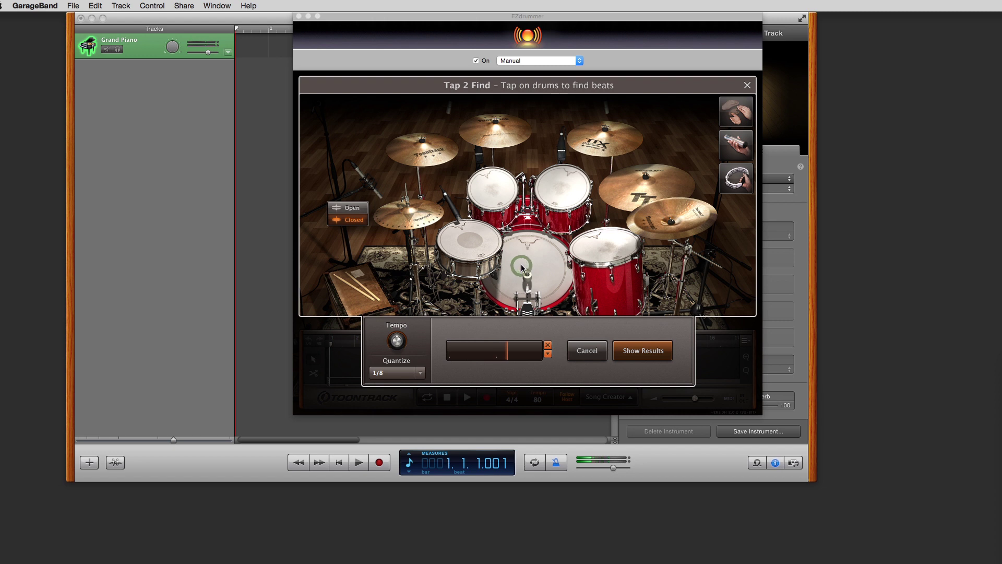
{"action": "left_click", "coordinate": [469, 245]}
{"action": "left_click", "coordinate": [468, 243]}
Step: Try the 1/16 quantize setting for Tap 2 Find and return it to 1/8
{"action": "left_click", "coordinate": [420, 373]}
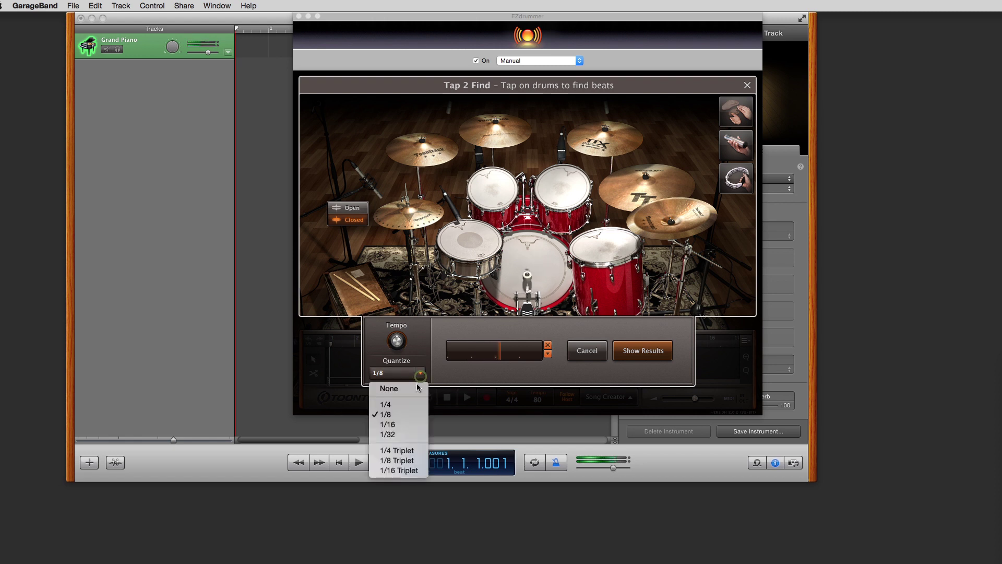
{"action": "left_click", "coordinate": [401, 415]}
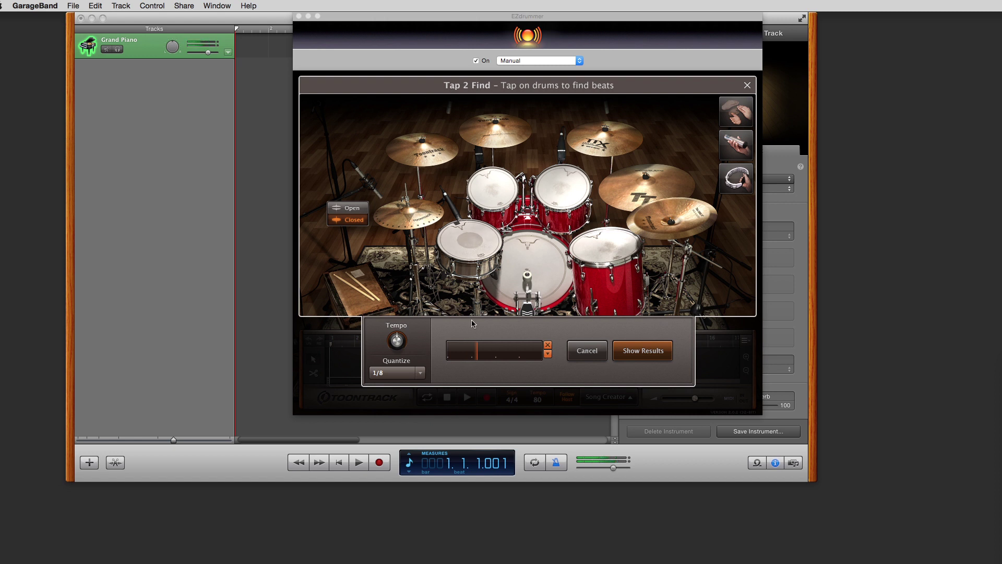
{"action": "left_click", "coordinate": [420, 373]}
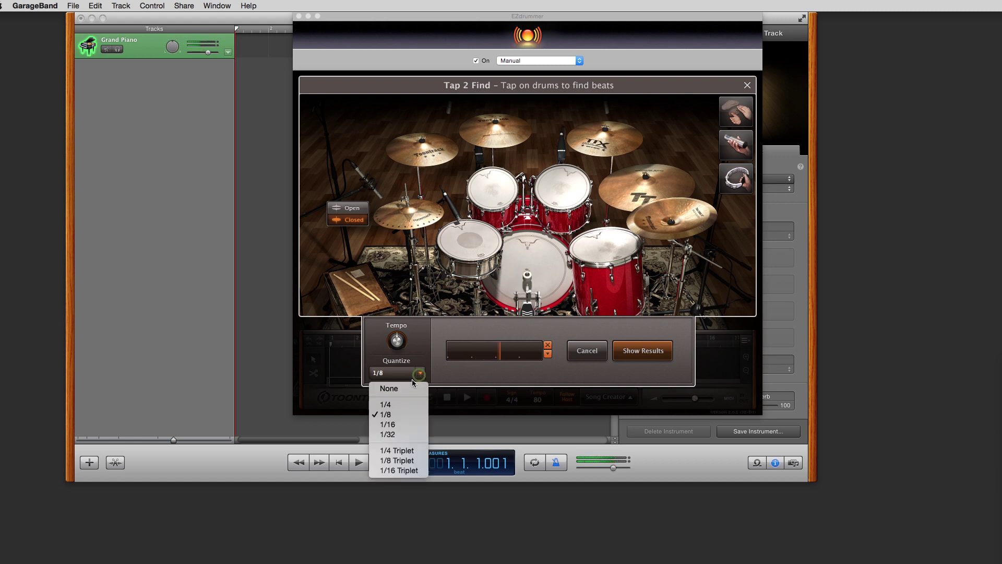
{"action": "left_click", "coordinate": [389, 424]}
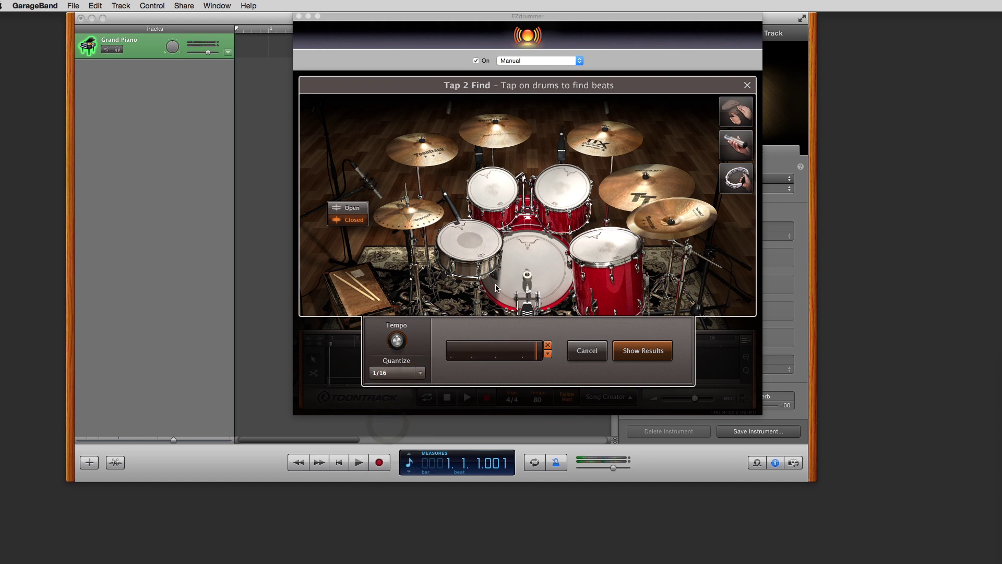
{"action": "left_click", "coordinate": [422, 373]}
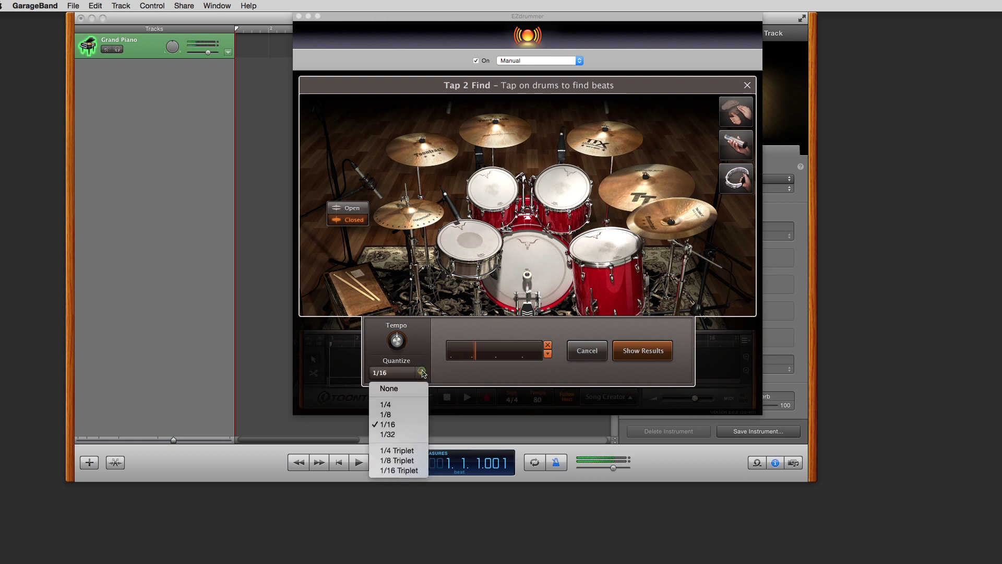
{"action": "left_click", "coordinate": [423, 372]}
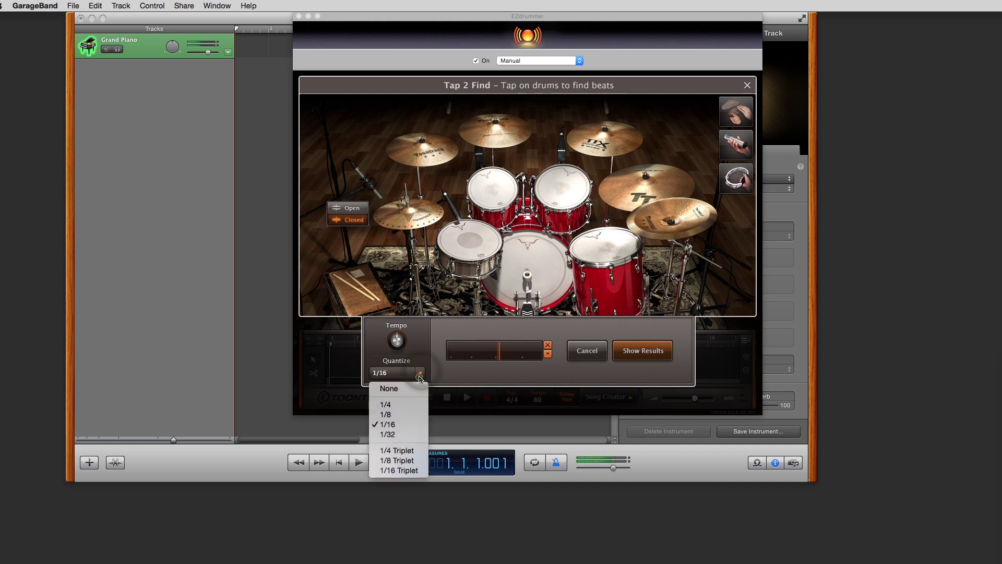
{"action": "left_click", "coordinate": [397, 415]}
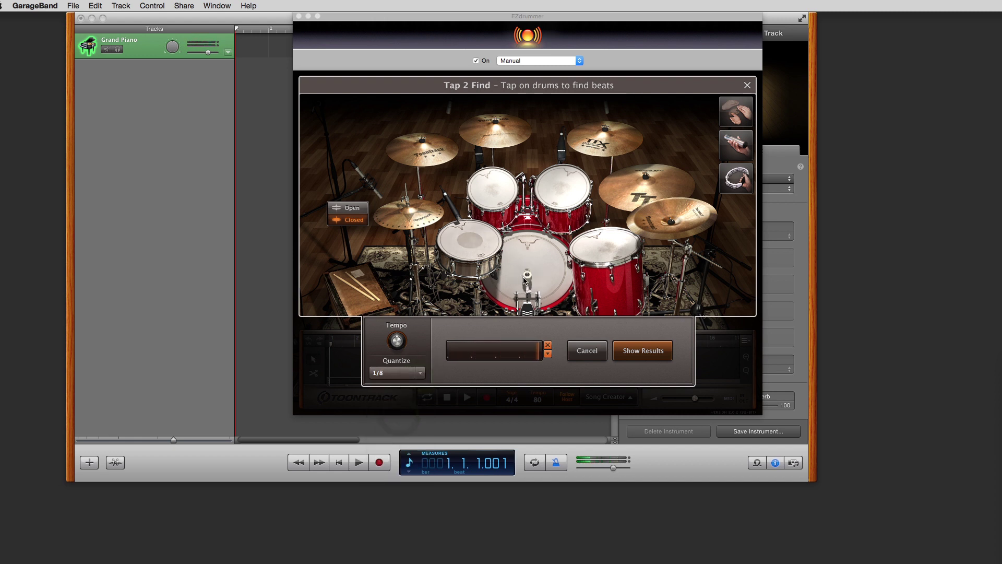
Step: Tap in a beat on the kick drum in Tap 2 Find and show the matching grooves
{"action": "left_click", "coordinate": [526, 280]}
{"action": "left_click", "coordinate": [526, 279]}
{"action": "left_click", "coordinate": [526, 279]}
{"action": "left_click", "coordinate": [642, 350]}
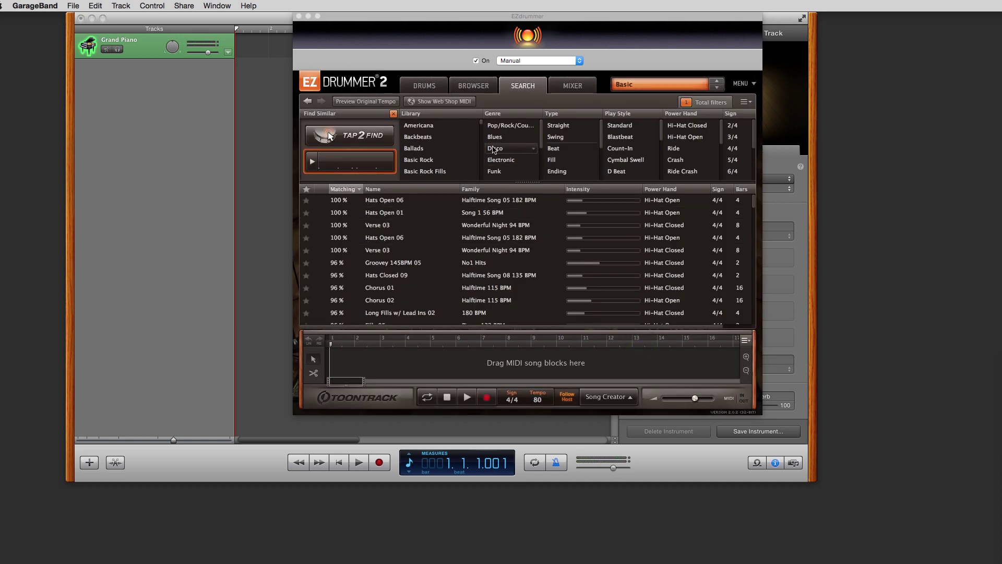
Step: Audition the matching grooves Hats Open 06 from Halftime Song 05 and Verse 03 from Wonderful Night 94 BPM
{"action": "mouse_move", "coordinate": [319, 205]}
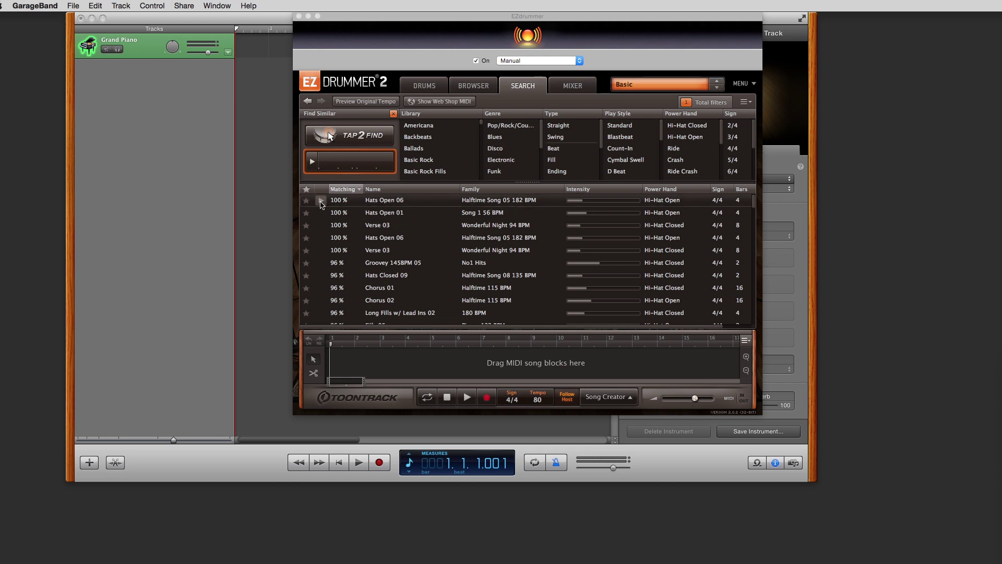
{"action": "left_click", "coordinate": [320, 201]}
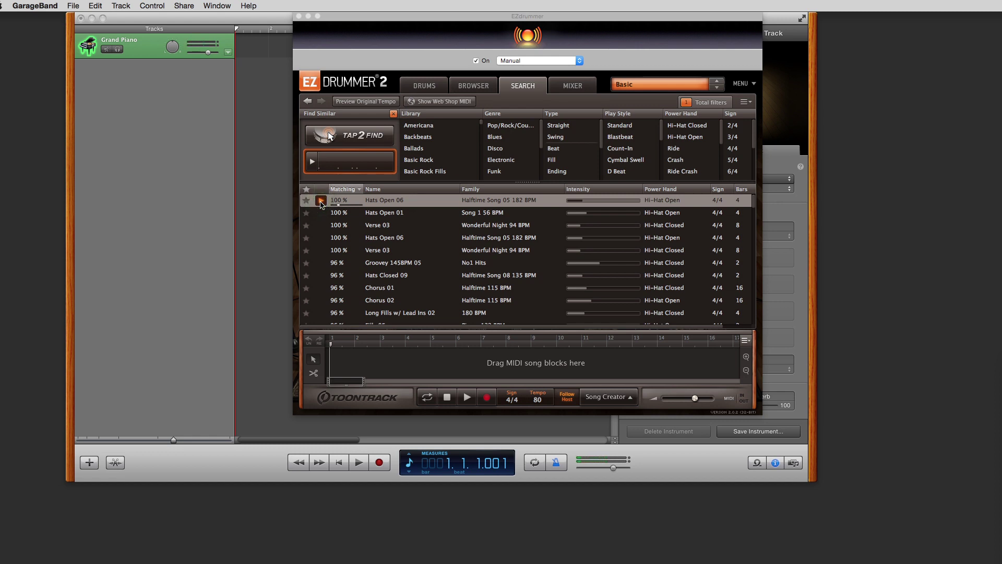
{"action": "left_click", "coordinate": [320, 201]}
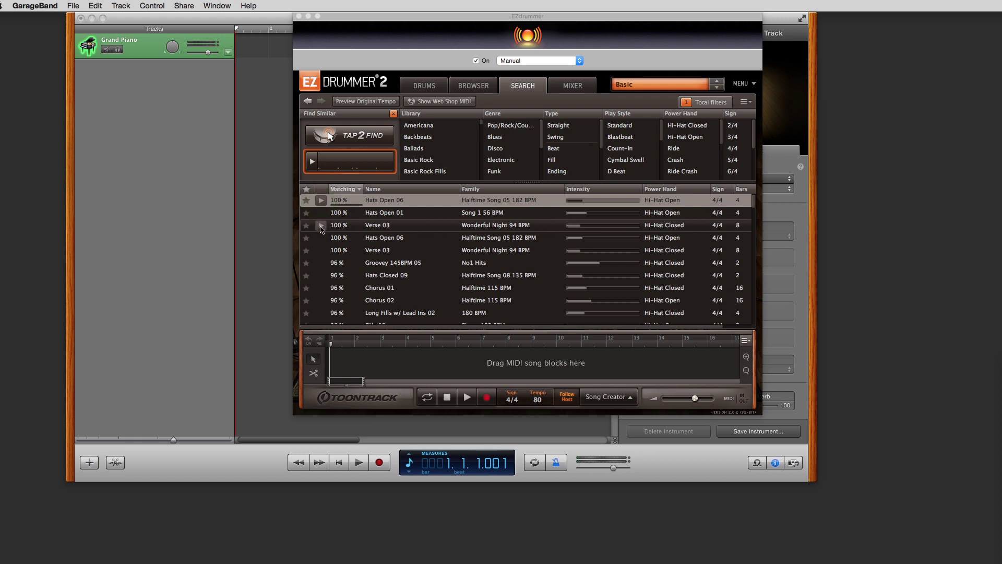
{"action": "left_click", "coordinate": [321, 225]}
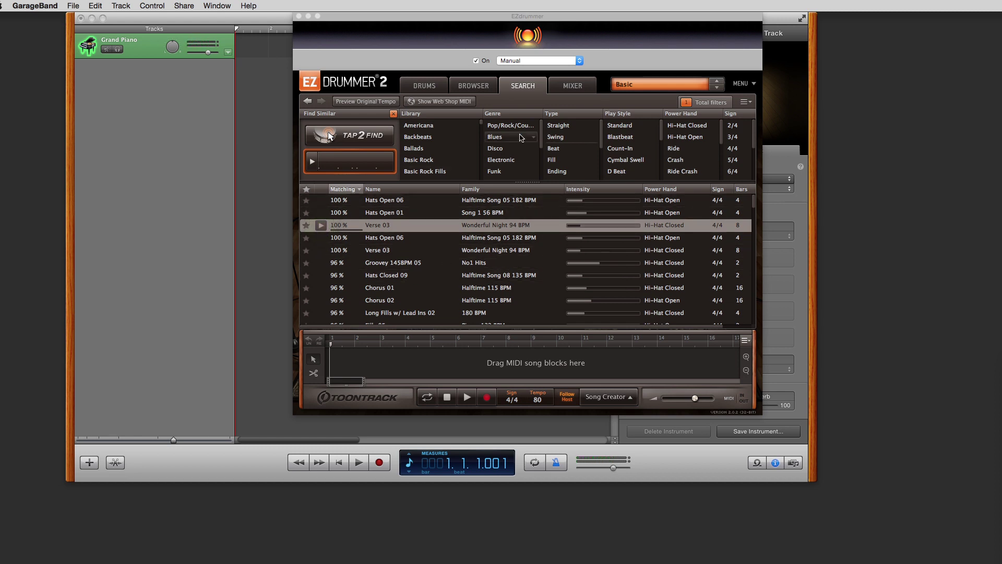
Step: Open the EZdrummer groove browser and look through its Superior libraries and add-on MIDI packs
{"action": "left_click", "coordinate": [471, 86]}
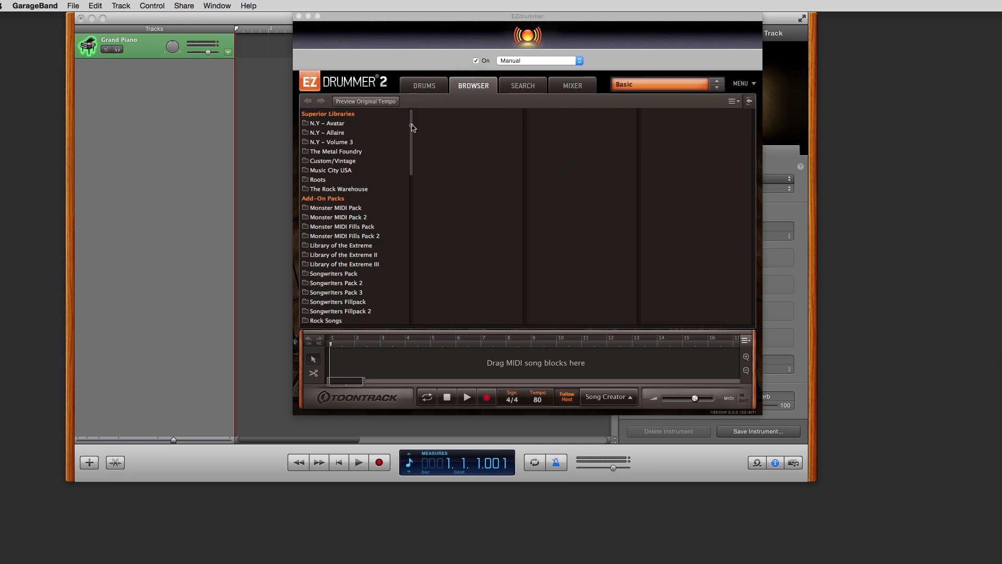
{"action": "scroll", "coordinate": [411, 127], "scroll_direction": "down", "scroll_amount": 10}
{"action": "scroll", "coordinate": [405, 133], "scroll_direction": "up", "scroll_amount": 10}
{"action": "left_click_drag", "start_coordinate": [410, 127], "coordinate": [412, 148]}
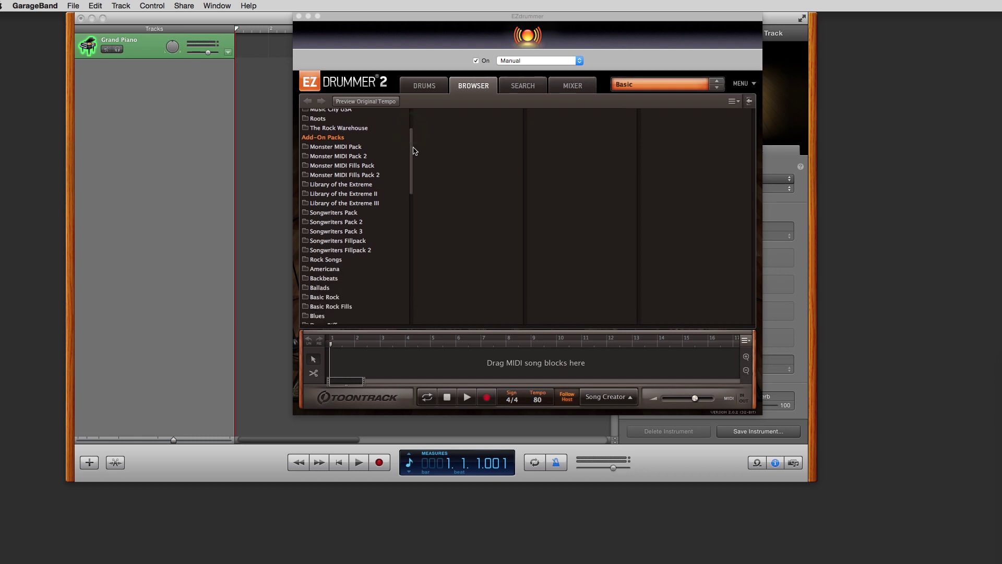
{"action": "scroll", "coordinate": [382, 170], "scroll_direction": "up", "scroll_amount": 3}
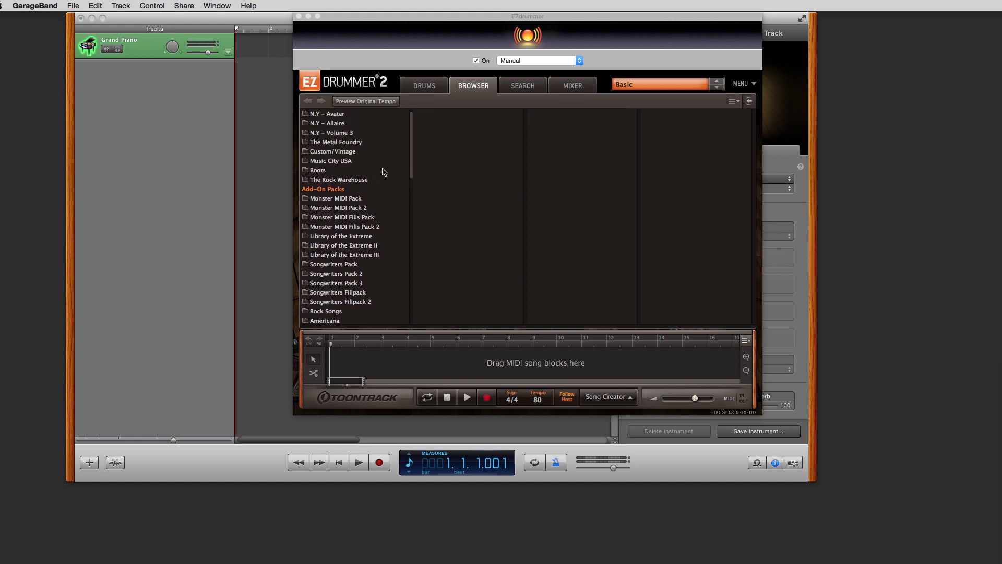
{"action": "scroll", "coordinate": [384, 171], "scroll_direction": "up", "scroll_amount": 1}
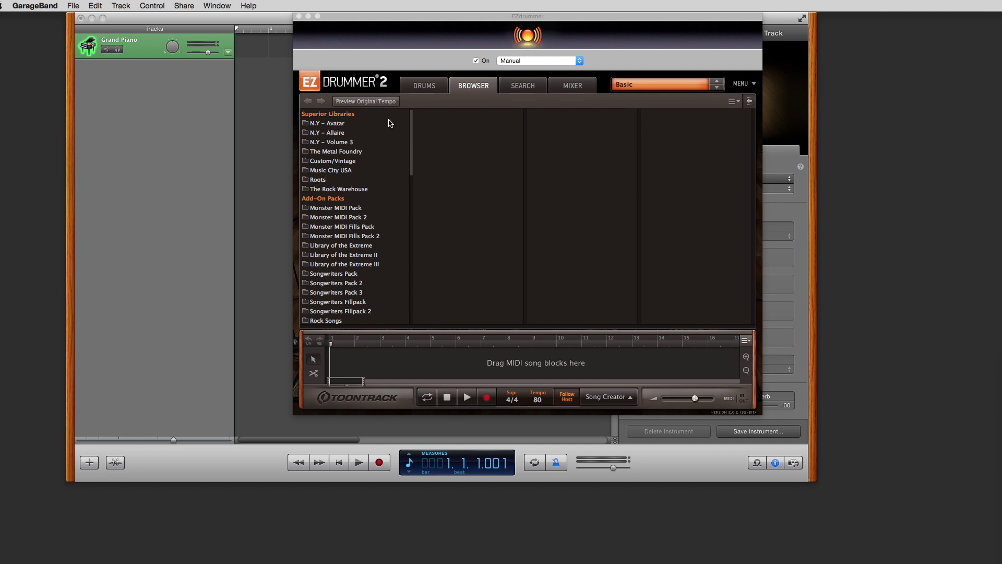
{"action": "left_click_drag", "start_coordinate": [412, 150], "coordinate": [414, 174]}
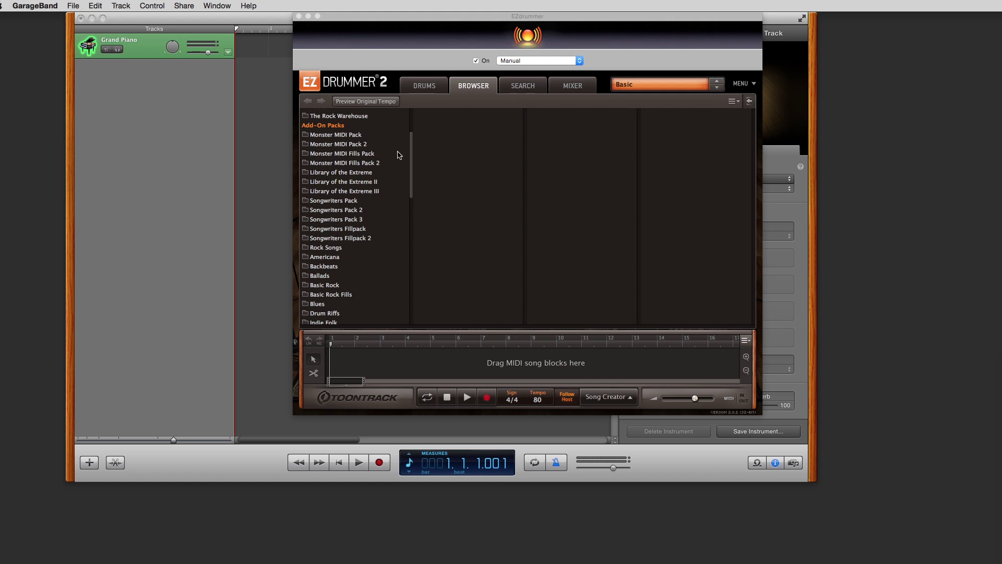
{"action": "scroll", "coordinate": [412, 159], "scroll_direction": "down", "scroll_amount": 5}
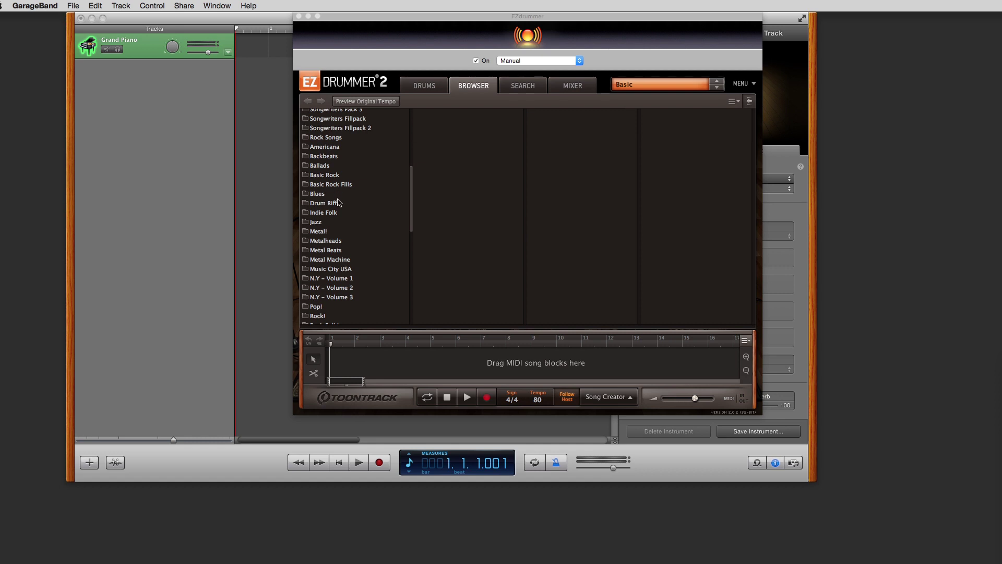
Step: Audition Variations 01, 04 and 05 of the Loose 74 BPM Verse in the Americana pack's Straight 4/4 ballads
{"action": "left_click", "coordinate": [330, 147]}
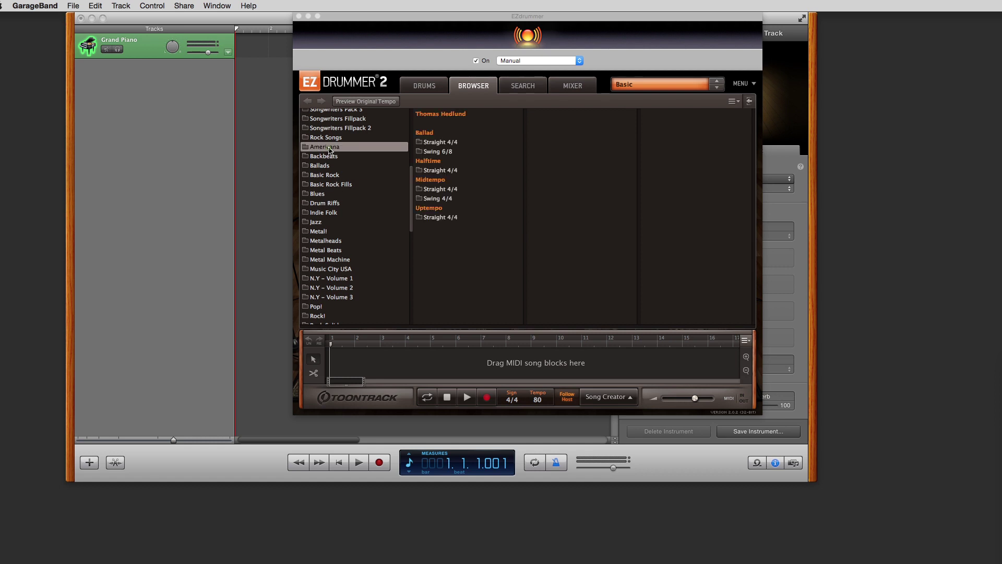
{"action": "left_click", "coordinate": [444, 144]}
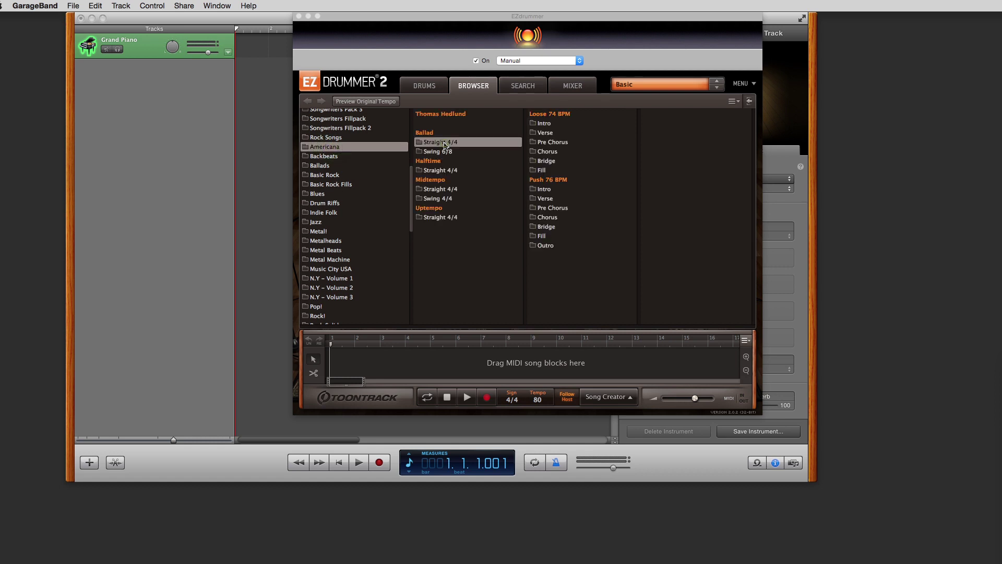
{"action": "left_click", "coordinate": [543, 134]}
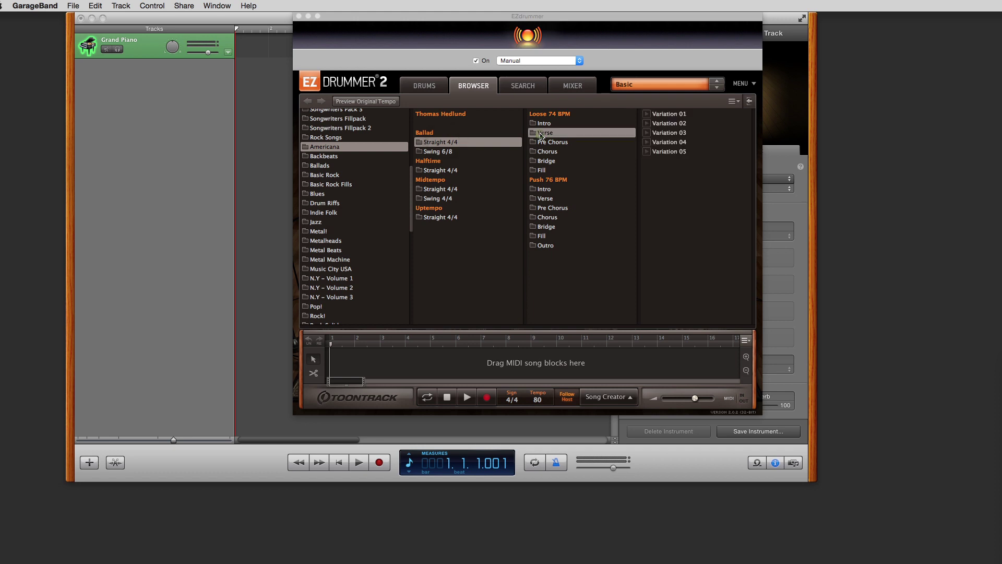
{"action": "left_click", "coordinate": [647, 114]}
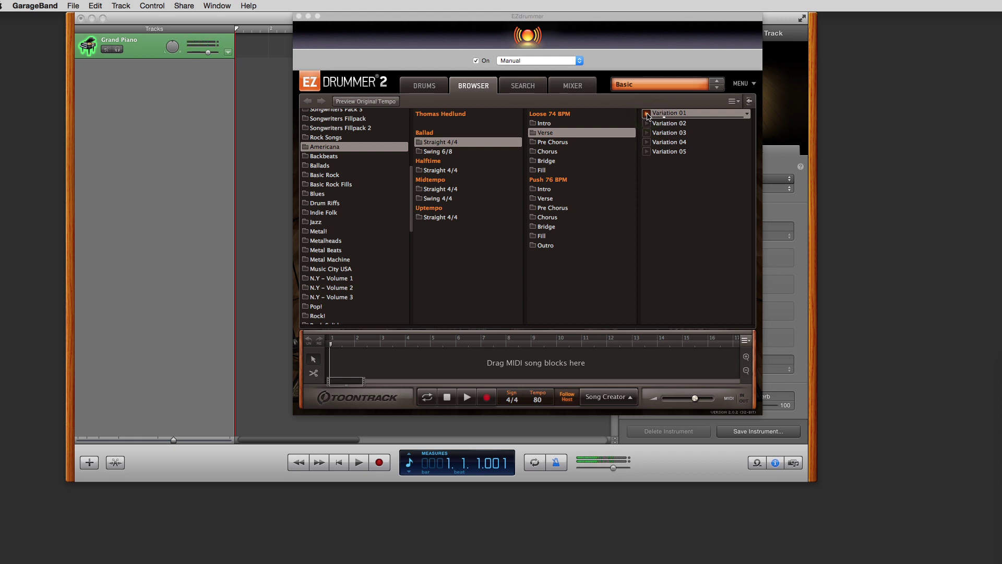
{"action": "left_click", "coordinate": [648, 115]}
{"action": "left_click", "coordinate": [648, 142]}
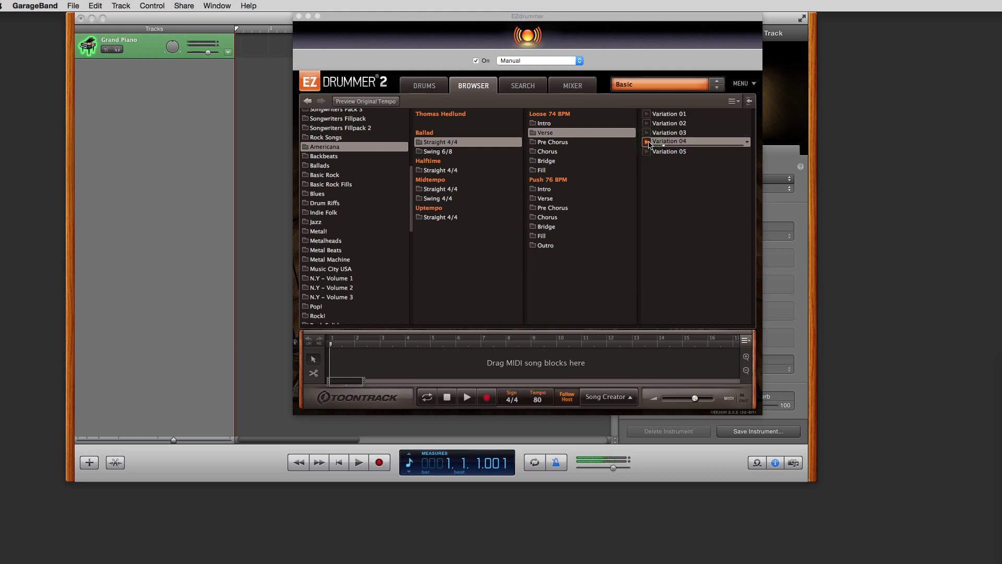
{"action": "left_click", "coordinate": [647, 152]}
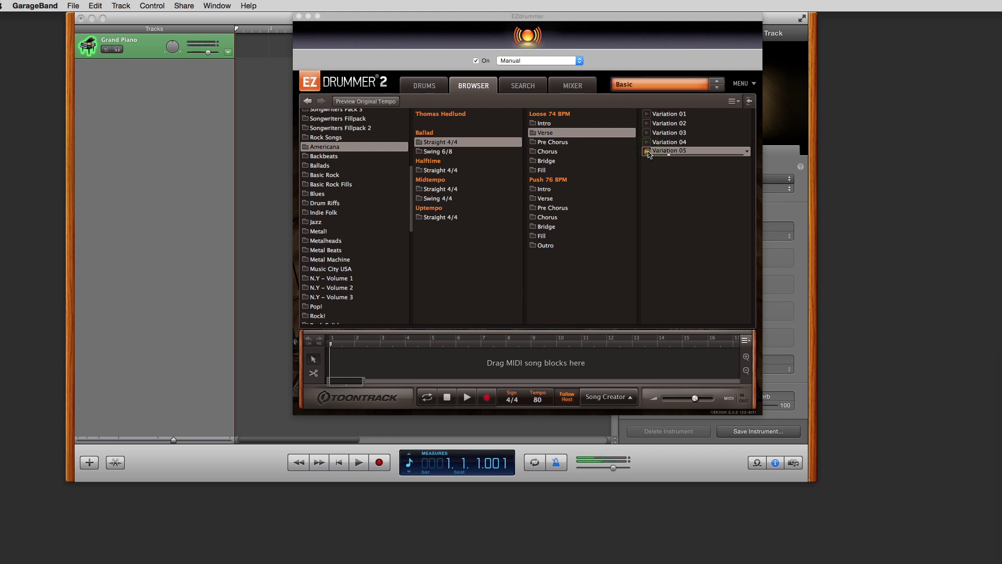
{"action": "left_click", "coordinate": [648, 151]}
Step: Open the Sticks Ballads grooves of the EZX Nashville library and look through their tempo groups
{"action": "scroll", "coordinate": [351, 229], "scroll_direction": "down", "scroll_amount": 10}
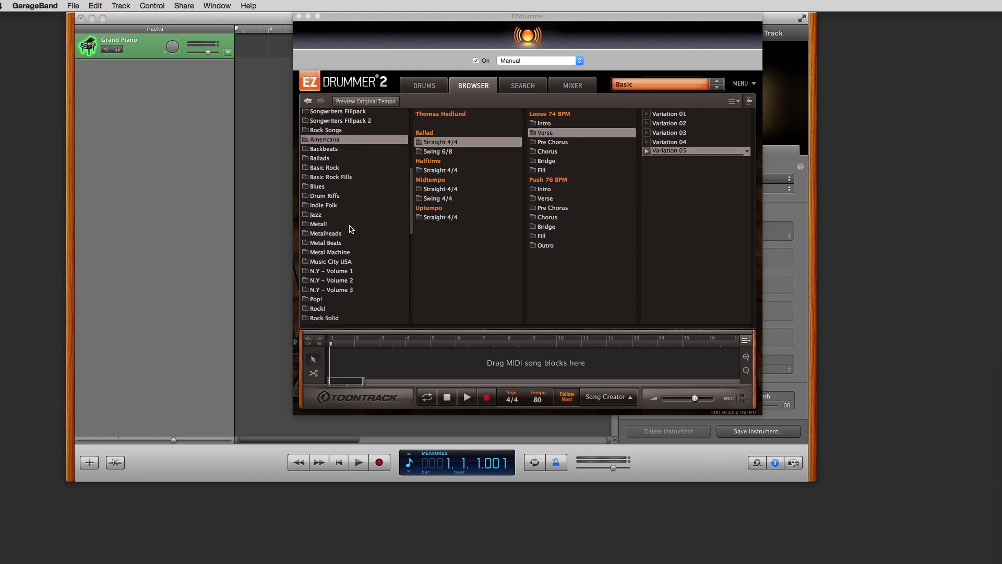
{"action": "scroll", "coordinate": [351, 229], "scroll_direction": "down", "scroll_amount": 5}
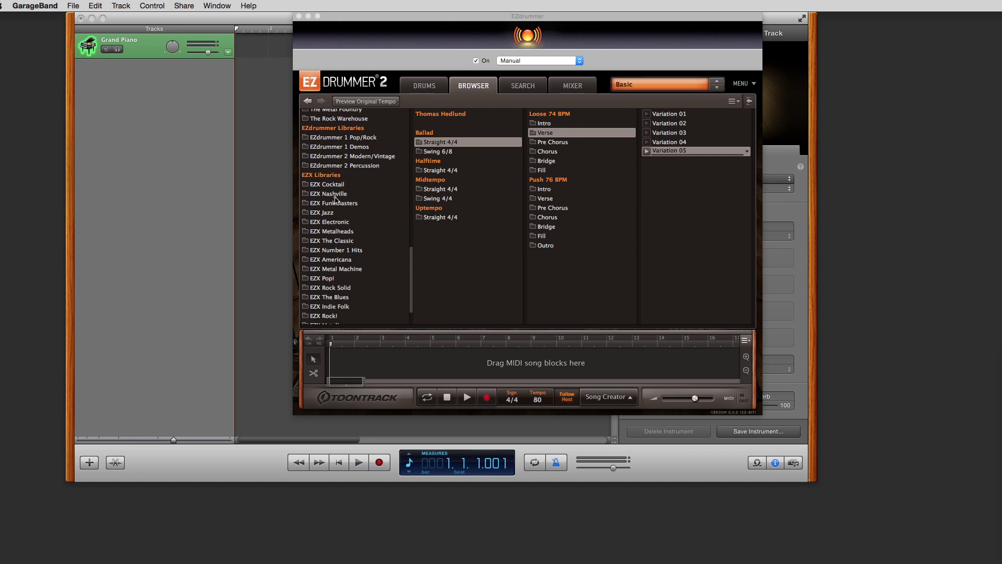
{"action": "left_click", "coordinate": [334, 195]}
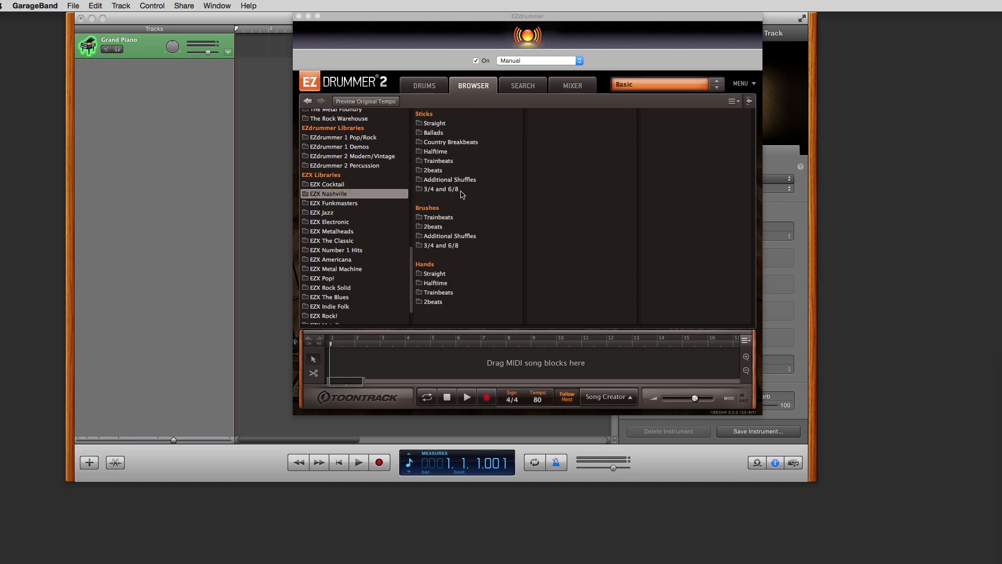
{"action": "left_click", "coordinate": [435, 133]}
{"action": "scroll", "coordinate": [600, 184], "scroll_direction": "down", "scroll_amount": 2}
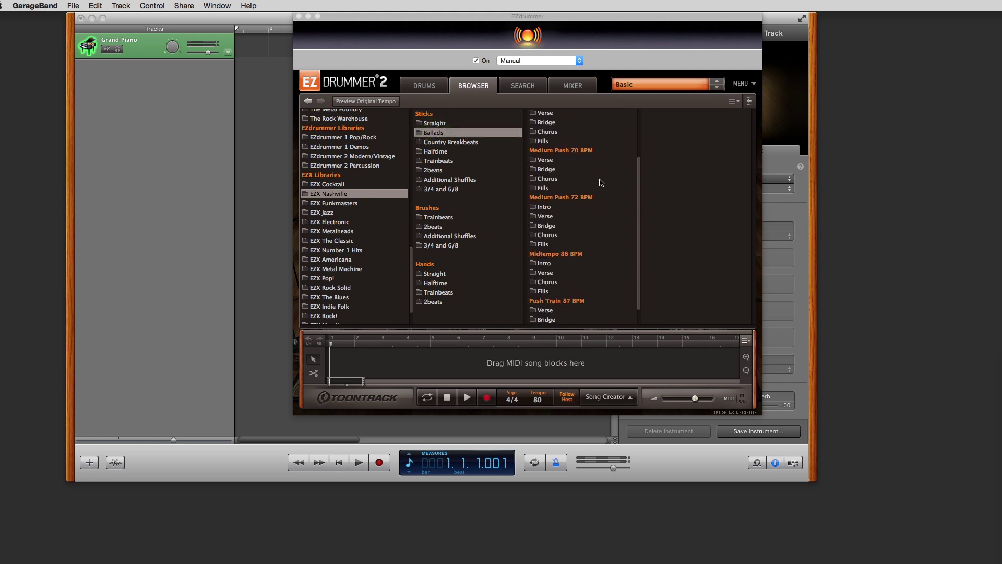
{"action": "scroll", "coordinate": [600, 183], "scroll_direction": "down", "scroll_amount": 2}
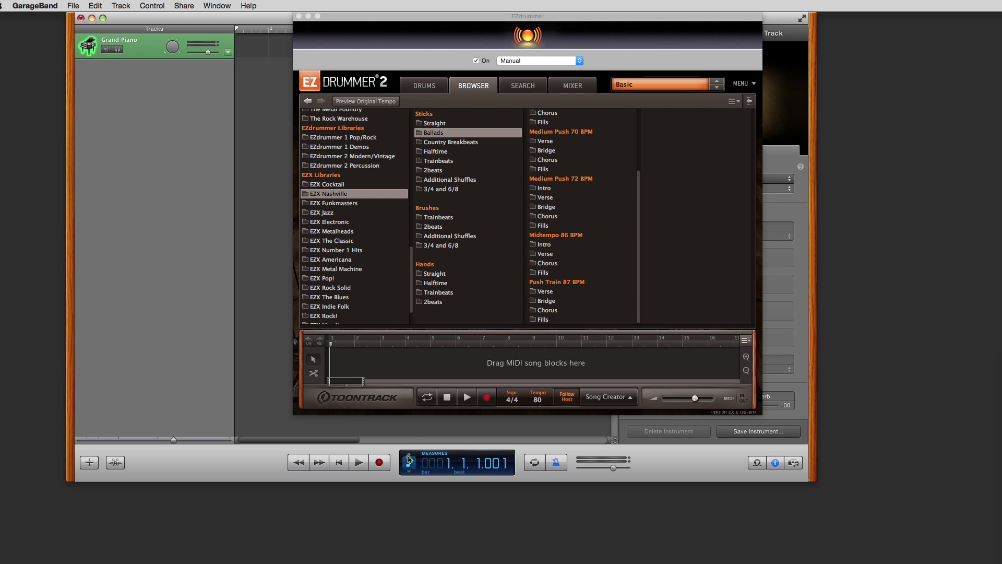
Step: Switch GarageBand's display to Project and audition Variations 03 and 04 of the Nashville Medium Push 72 BPM Verse
{"action": "left_click", "coordinate": [408, 459]}
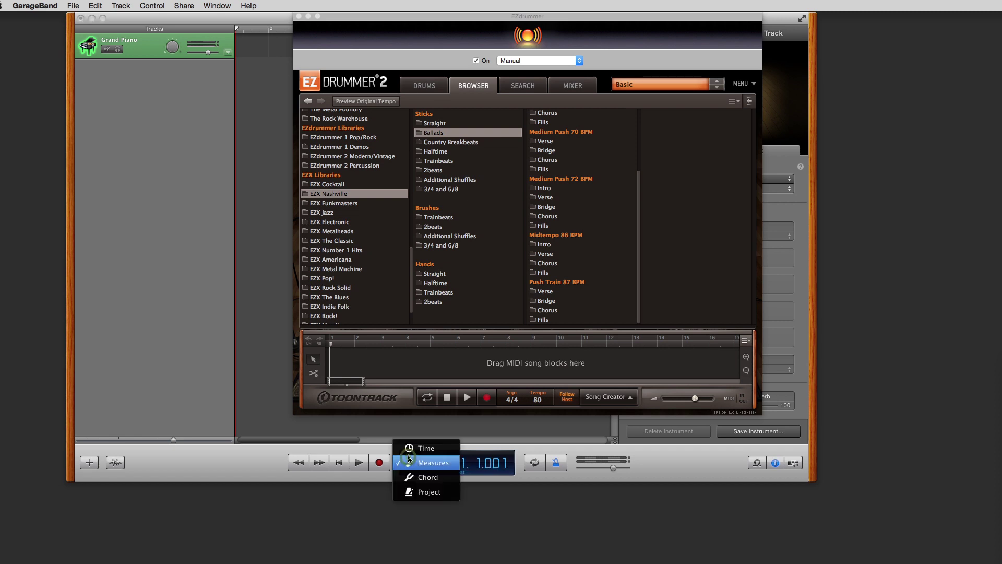
{"action": "left_click", "coordinate": [411, 491]}
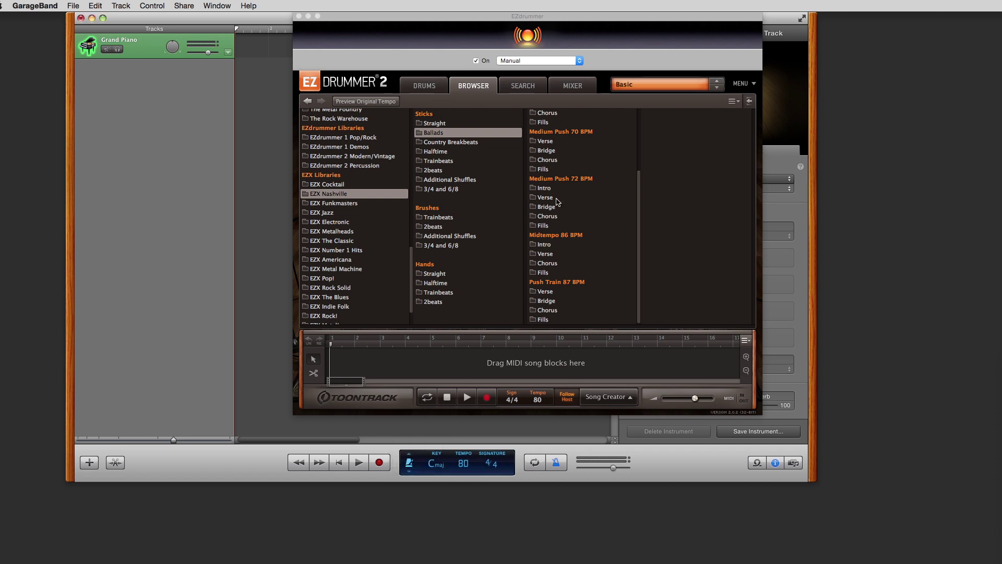
{"action": "left_click", "coordinate": [546, 199]}
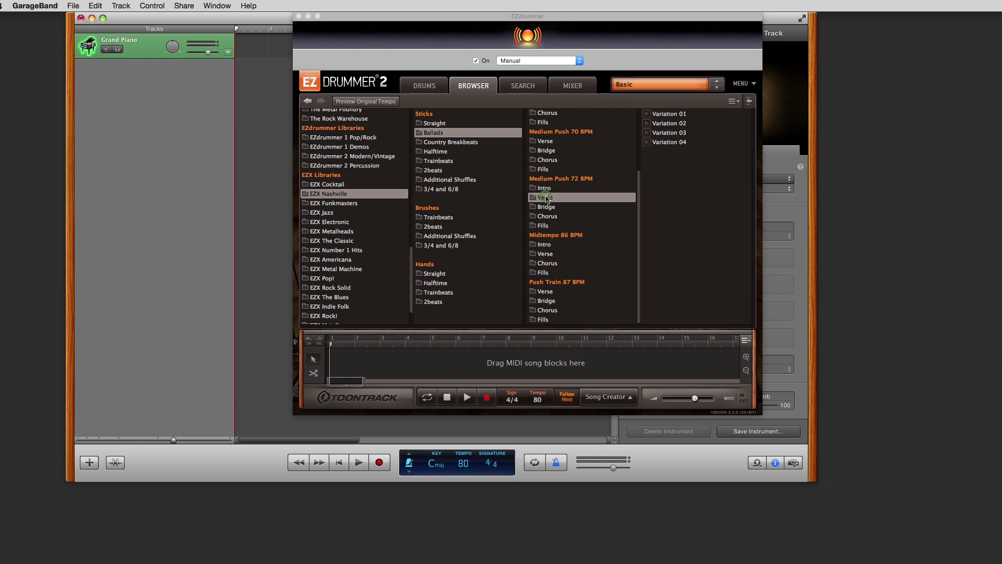
{"action": "left_click", "coordinate": [648, 134]}
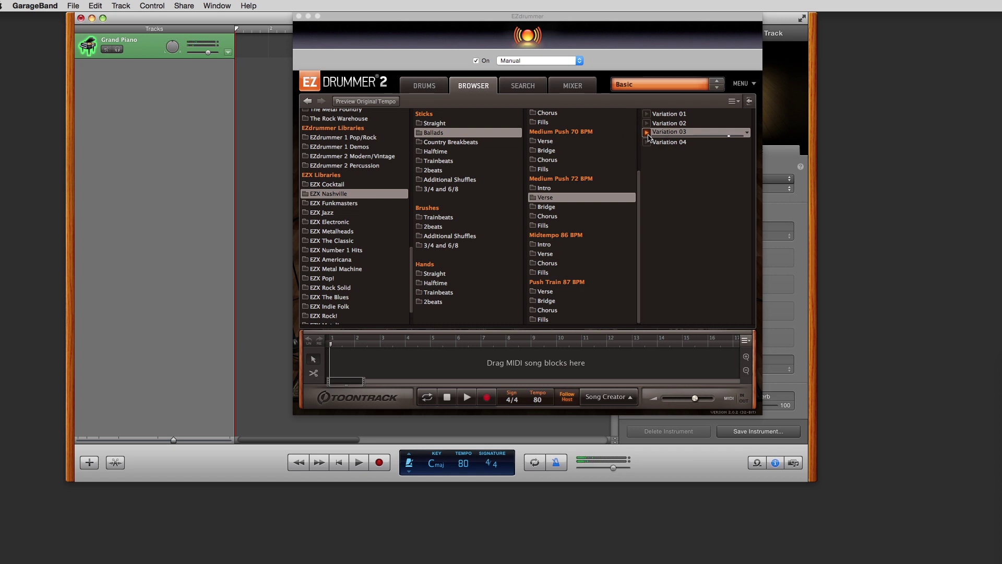
{"action": "left_click", "coordinate": [648, 134]}
{"action": "left_click", "coordinate": [648, 142]}
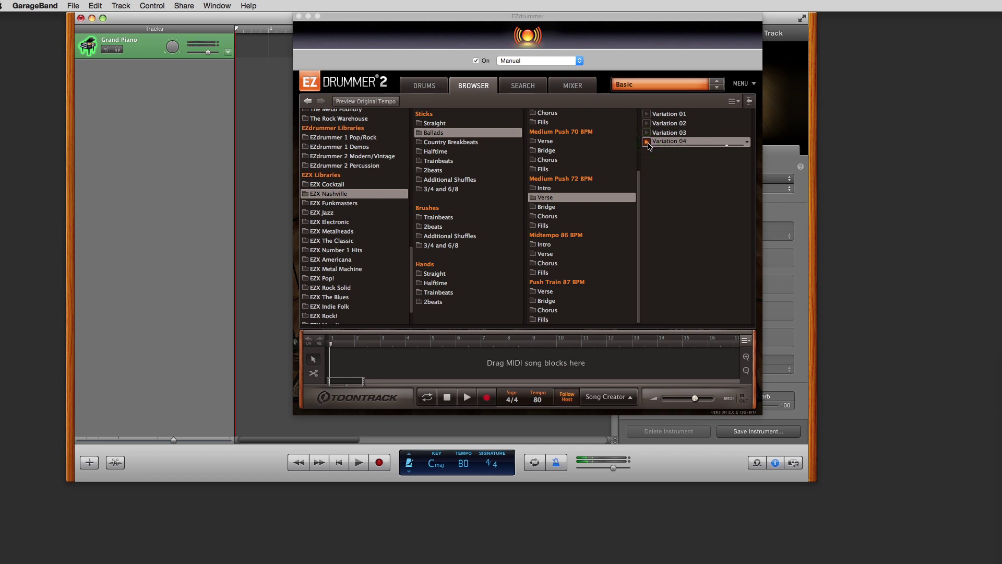
{"action": "left_click", "coordinate": [650, 134]}
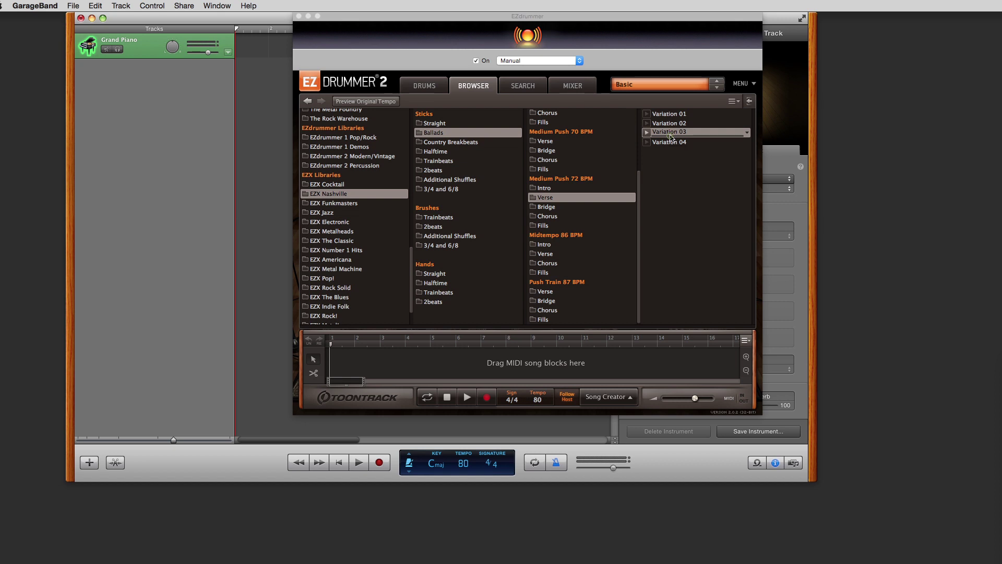
Step: Place Variations 03 and 04 of the Medium Push 72 BPM Verse back to back in EZdrummer's song track and play them
{"action": "left_click_drag", "start_coordinate": [671, 137], "coordinate": [336, 353]}
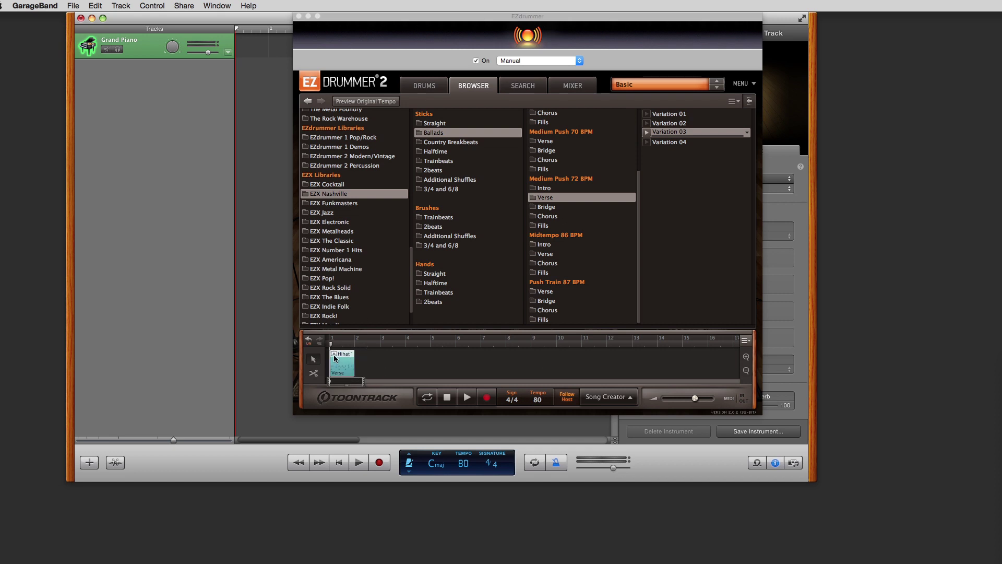
{"action": "left_click", "coordinate": [344, 375]}
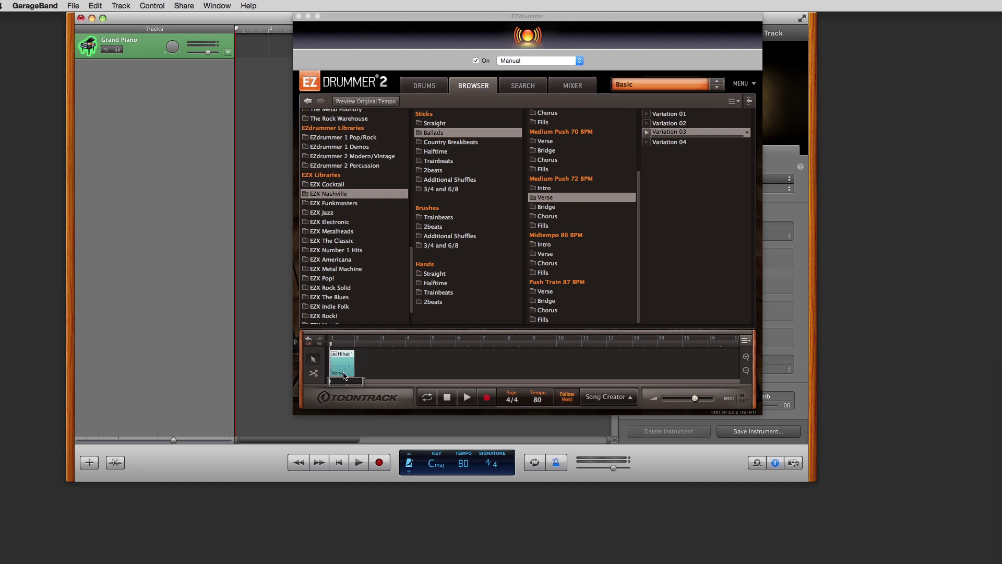
{"action": "left_click", "coordinate": [659, 142]}
{"action": "left_click_drag", "start_coordinate": [659, 143], "coordinate": [359, 355]}
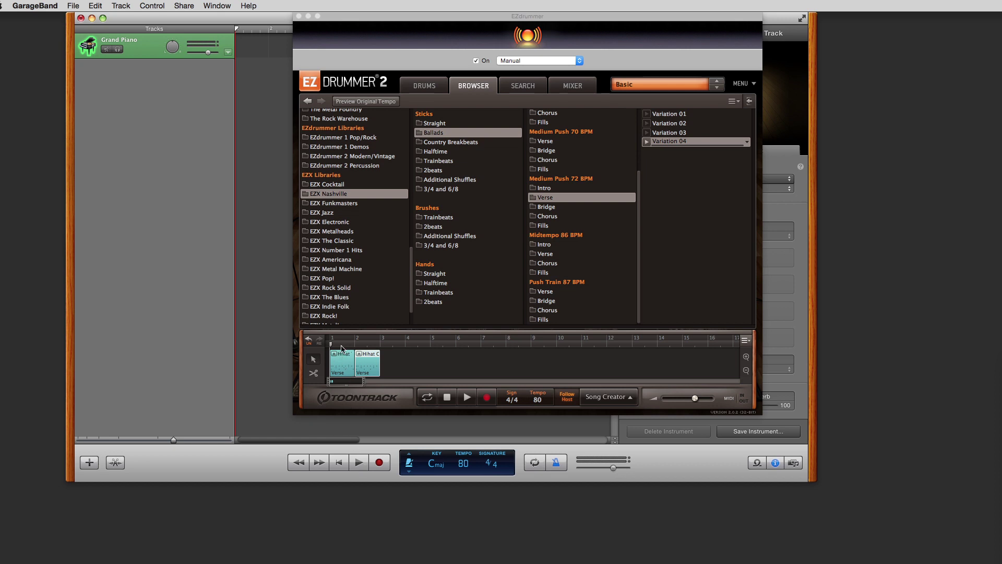
{"action": "left_click", "coordinate": [359, 462]}
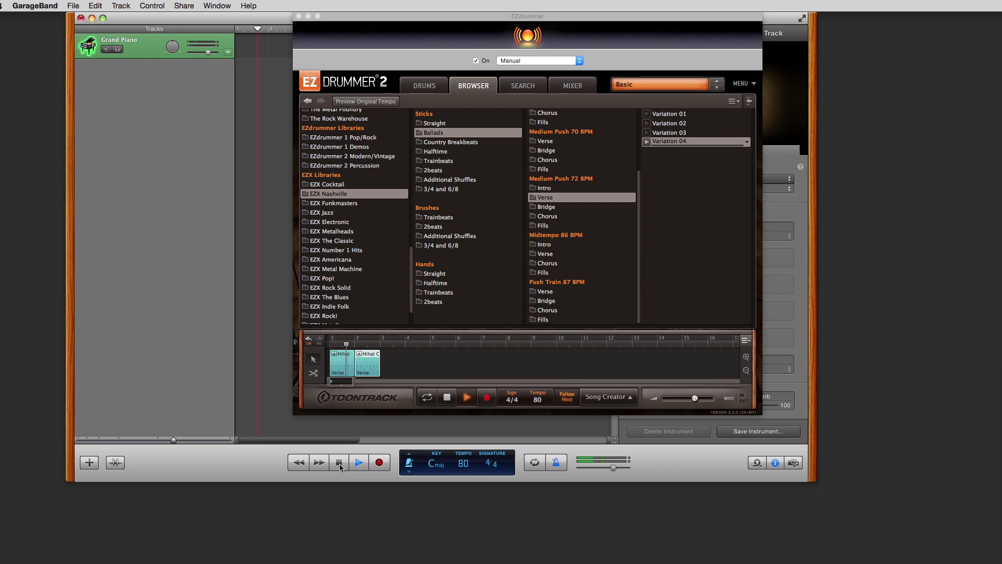
{"action": "left_click", "coordinate": [340, 462]}
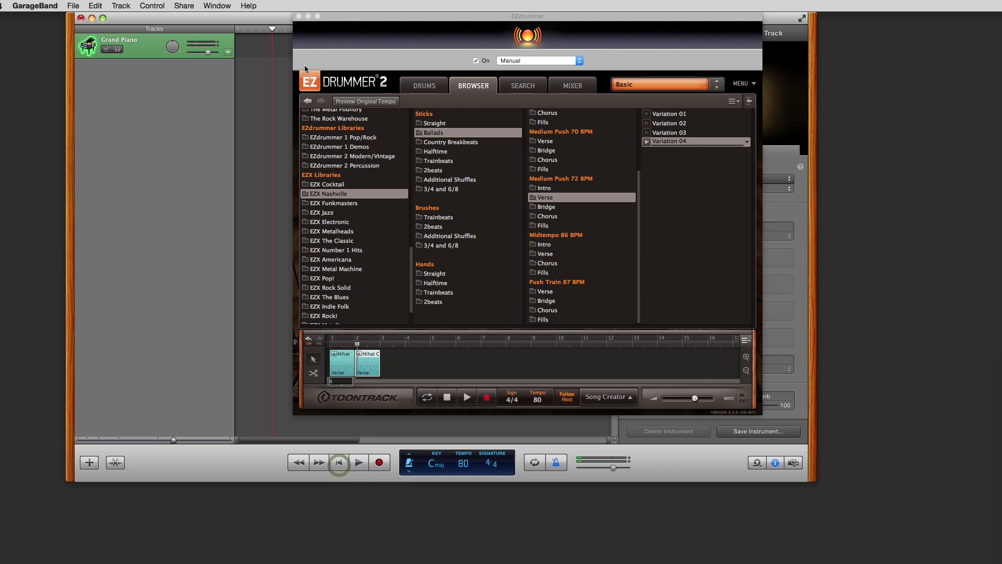
Step: With the EZdrummer window closed, play the GarageBand project from the start and turn off the metronome
{"action": "left_click", "coordinate": [299, 16]}
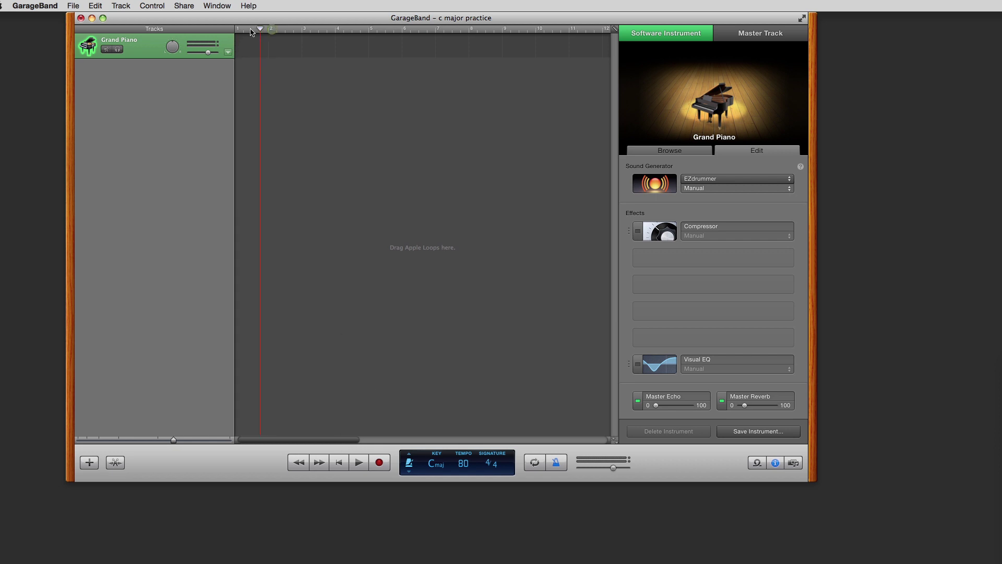
{"action": "left_click_drag", "start_coordinate": [273, 31], "coordinate": [222, 32]}
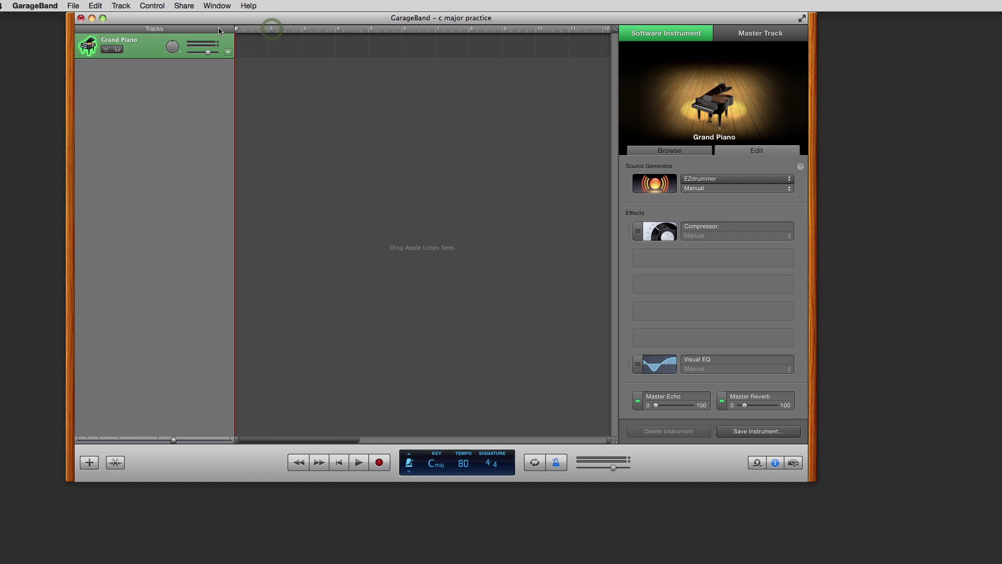
{"action": "left_click", "coordinate": [360, 462]}
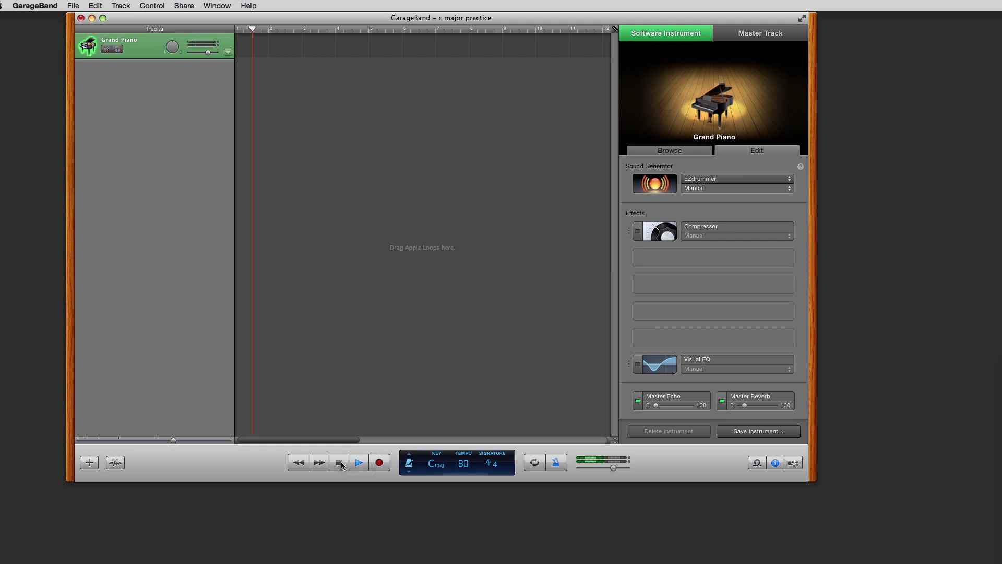
{"action": "left_click", "coordinate": [557, 463]}
{"action": "left_click", "coordinate": [339, 463]}
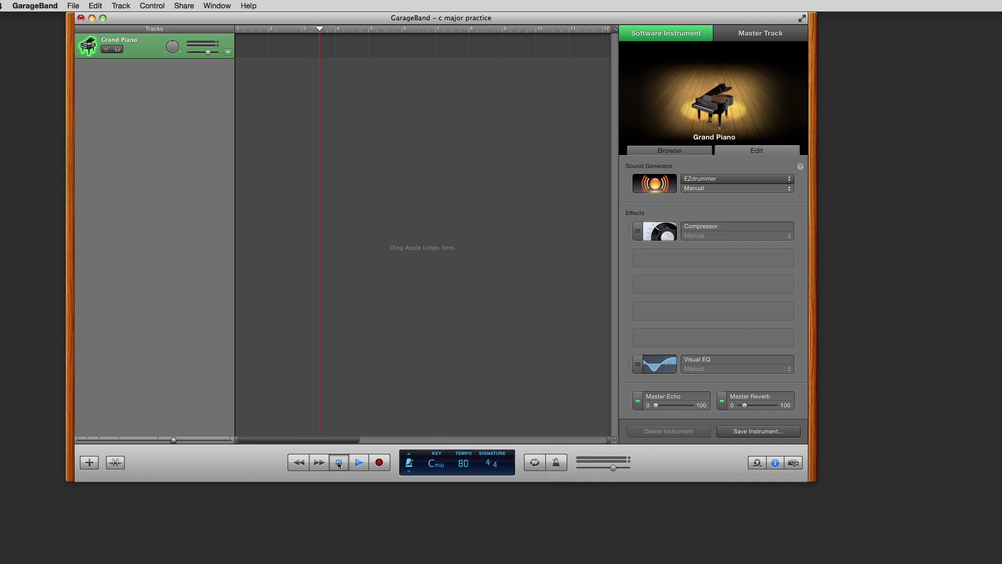
Step: Reopen the EZdrummer window and remove both verse blocks from its song track
{"action": "left_click", "coordinate": [662, 185]}
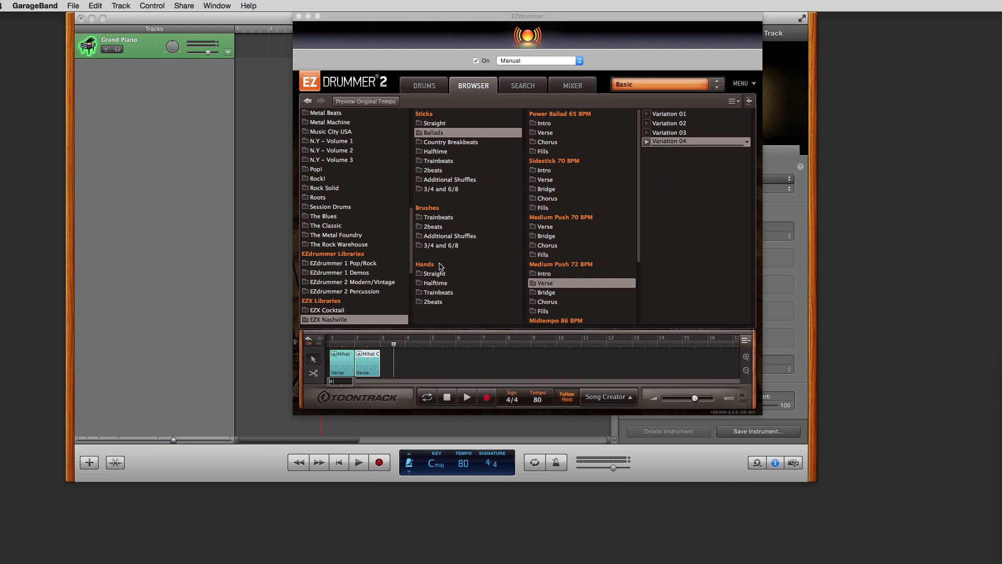
{"action": "right_click", "coordinate": [372, 359]}
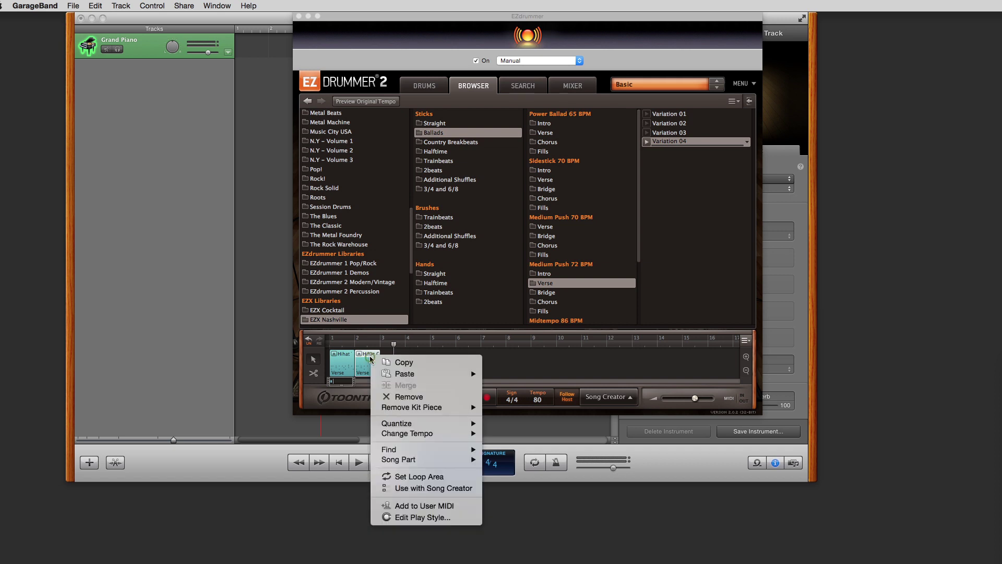
{"action": "left_click", "coordinate": [499, 372]}
{"action": "left_click", "coordinate": [428, 359]}
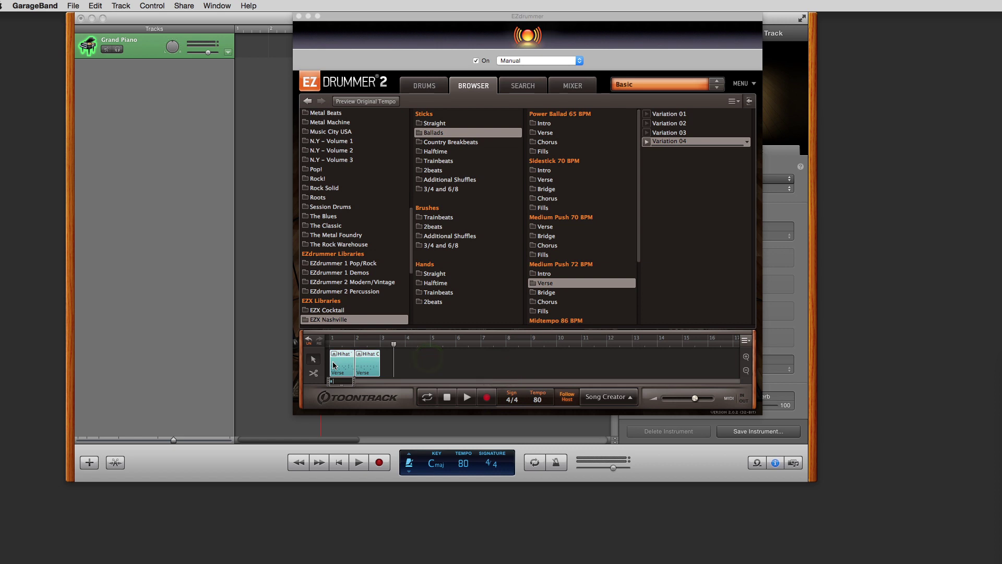
{"action": "right_click", "coordinate": [339, 364]}
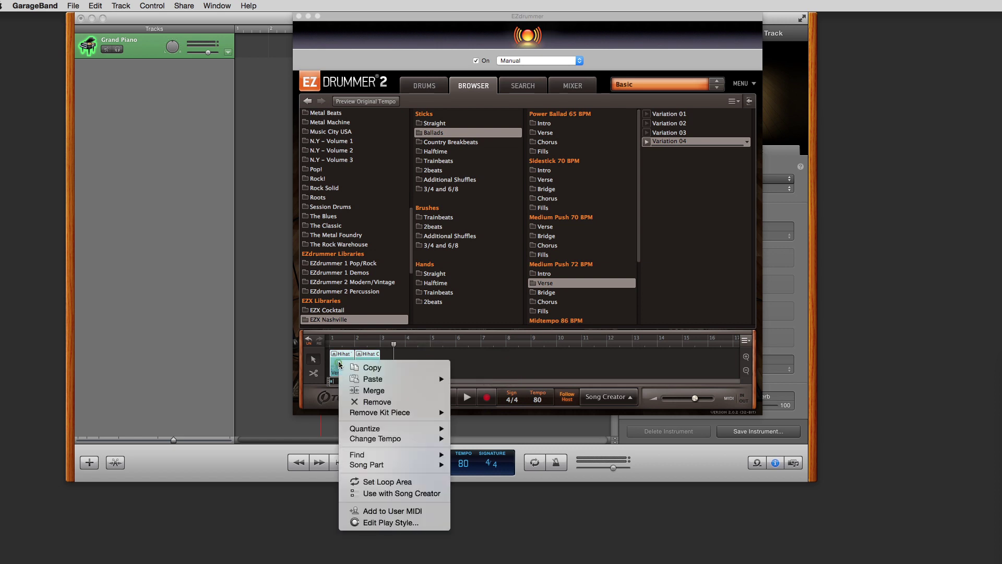
{"action": "left_click", "coordinate": [364, 402]}
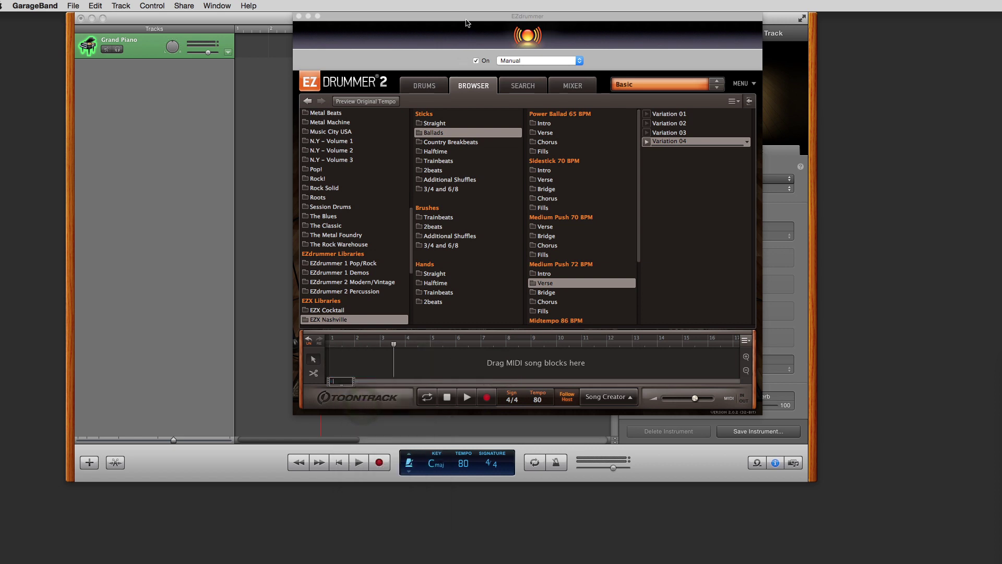
Step: Place Variation 03 of the Medium Push 72 BPM Verse at the start of the Grand Piano track, view EZdrummer's mixer and close its window
{"action": "left_click_drag", "start_coordinate": [468, 23], "coordinate": [623, 23]}
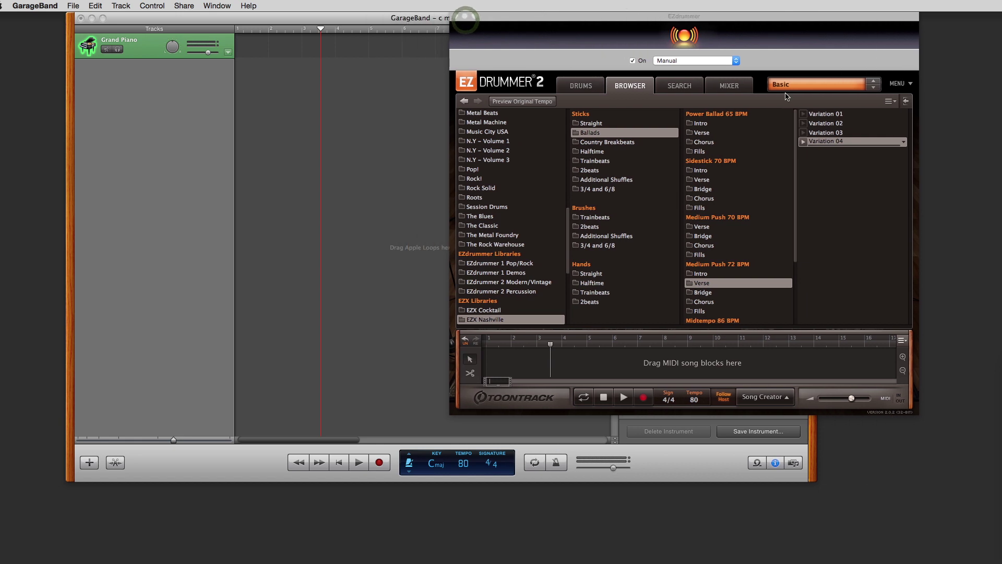
{"action": "left_click", "coordinate": [819, 132]}
{"action": "left_click_drag", "start_coordinate": [819, 135], "coordinate": [246, 45]}
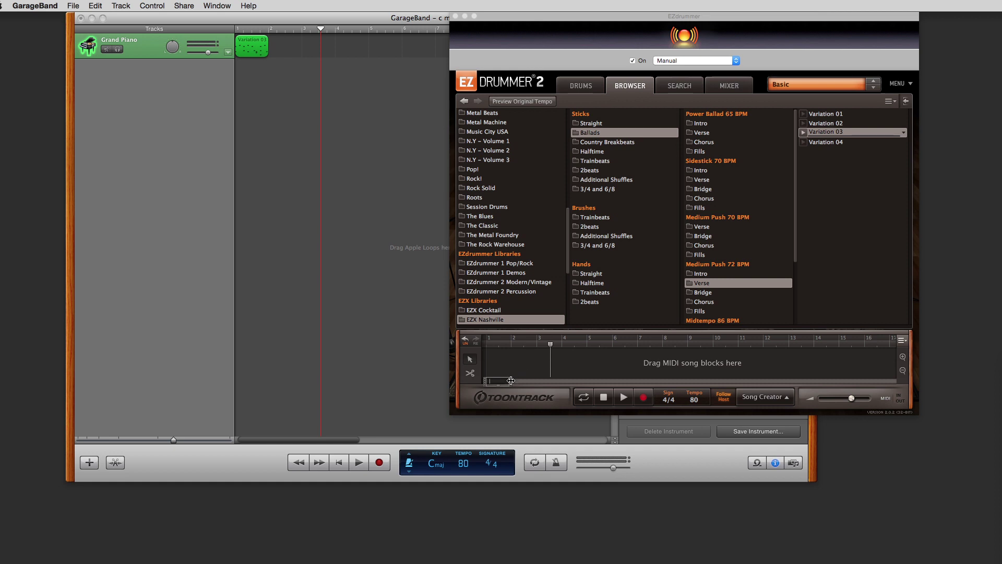
{"action": "left_click", "coordinate": [736, 85]}
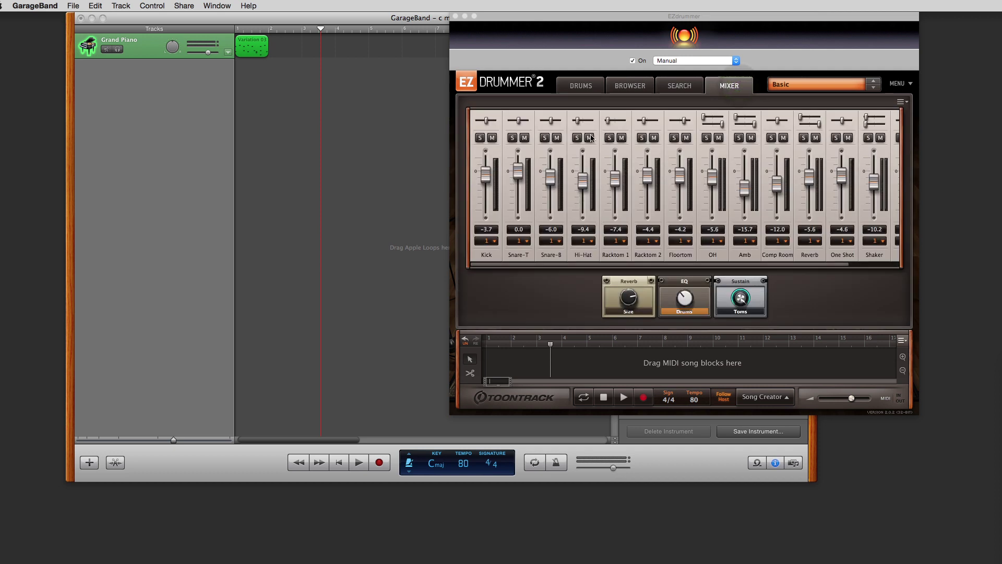
{"action": "left_click", "coordinate": [455, 17]}
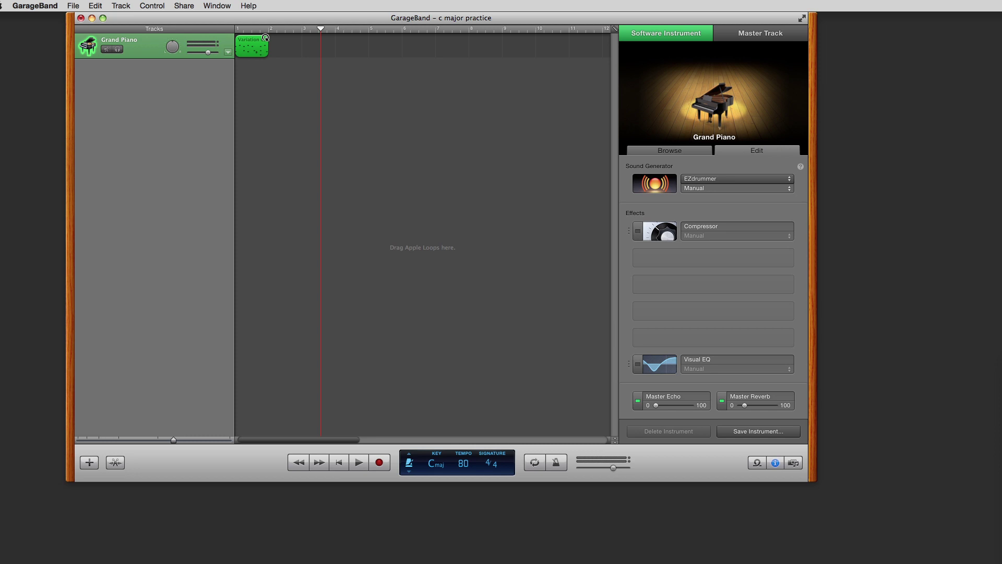
Step: Loop the Variation 03 region in the timeline out to measure 11
{"action": "left_click_drag", "start_coordinate": [266, 38], "coordinate": [359, 37]}
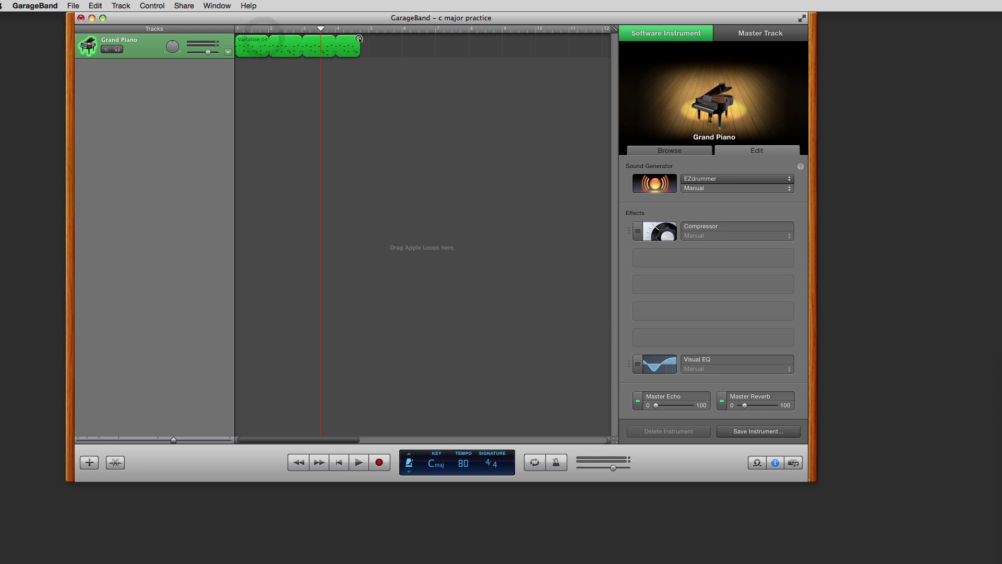
{"action": "left_click_drag", "start_coordinate": [266, 38], "coordinate": [572, 52]}
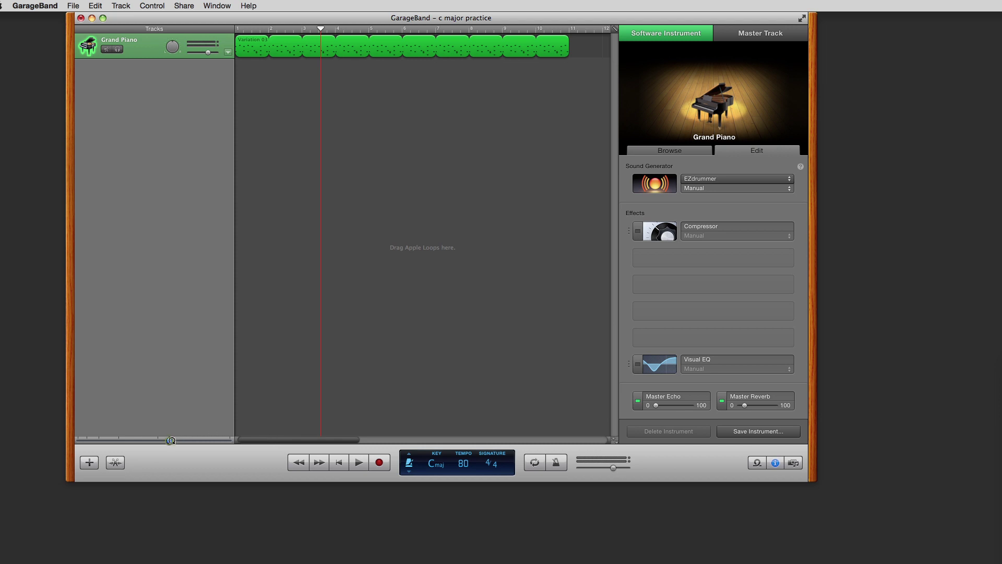
{"action": "left_click_drag", "start_coordinate": [171, 441], "coordinate": [147, 443]}
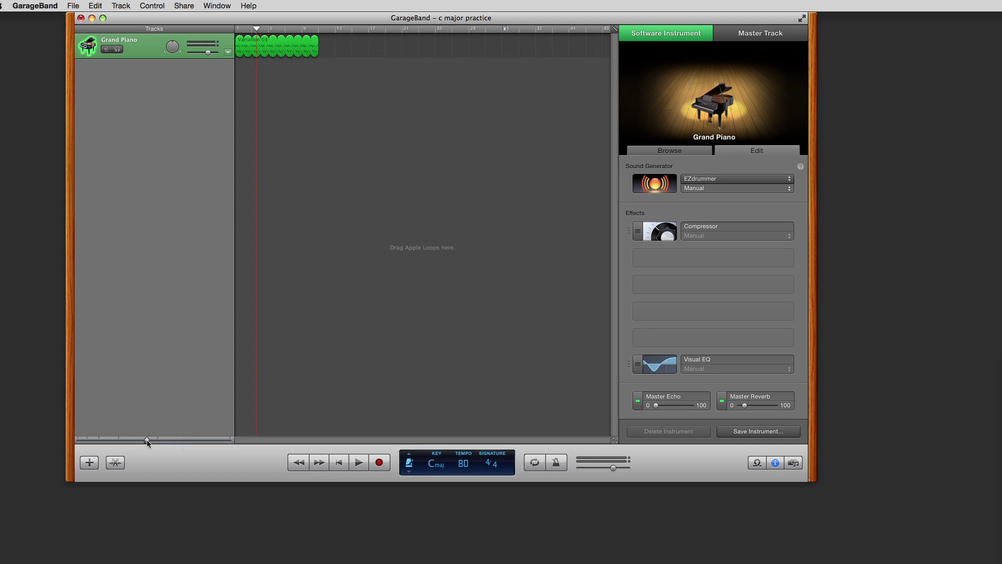
Step: Switch GarageBand's display to Time and place the playhead at 1:36
{"action": "left_click", "coordinate": [410, 457]}
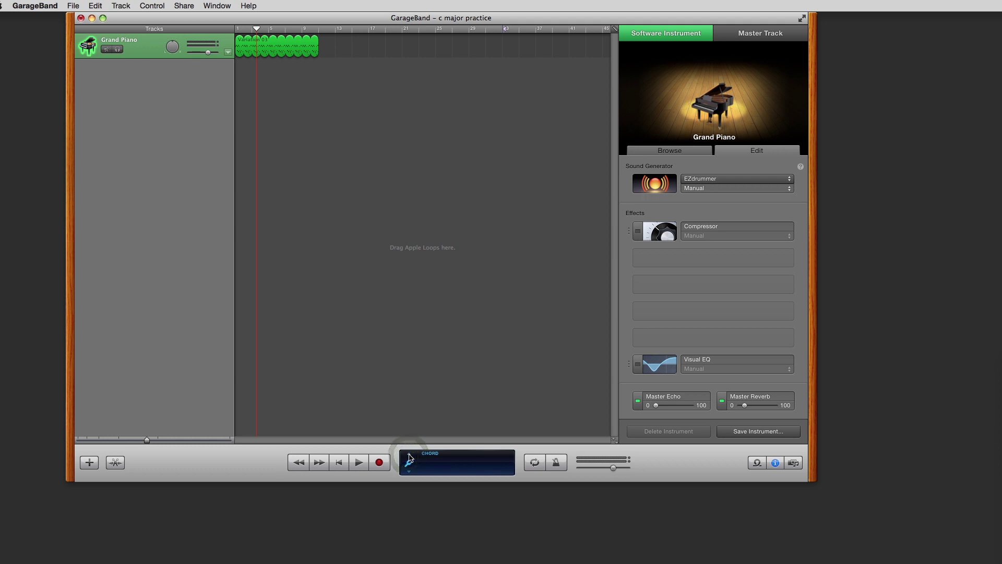
{"action": "left_click", "coordinate": [412, 448]}
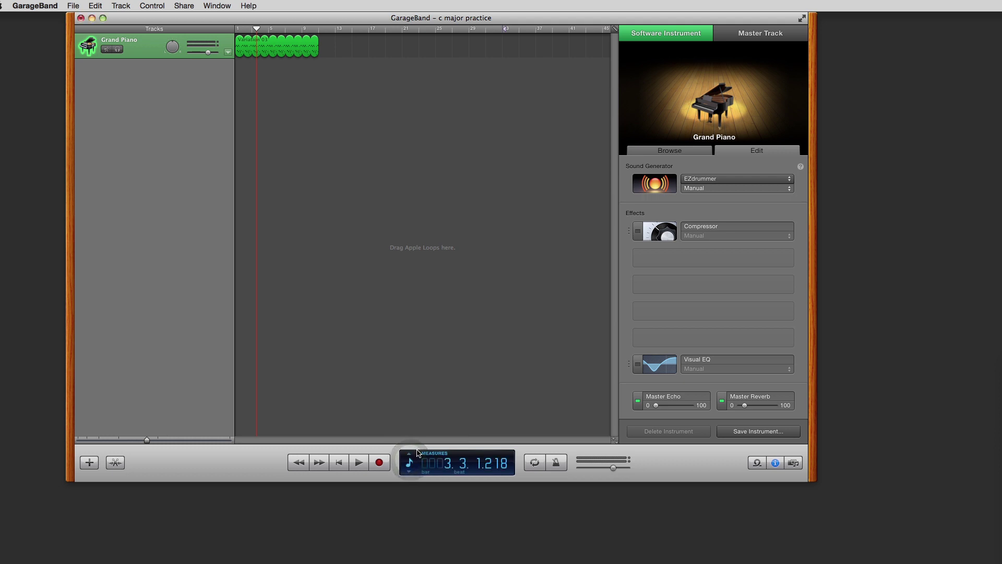
{"action": "left_click", "coordinate": [413, 463]}
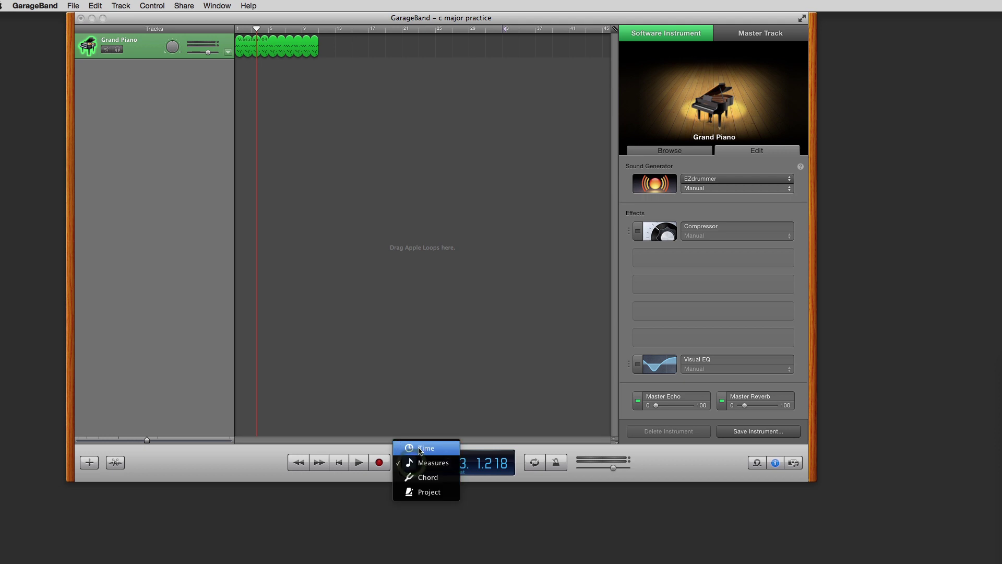
{"action": "left_click", "coordinate": [419, 448]}
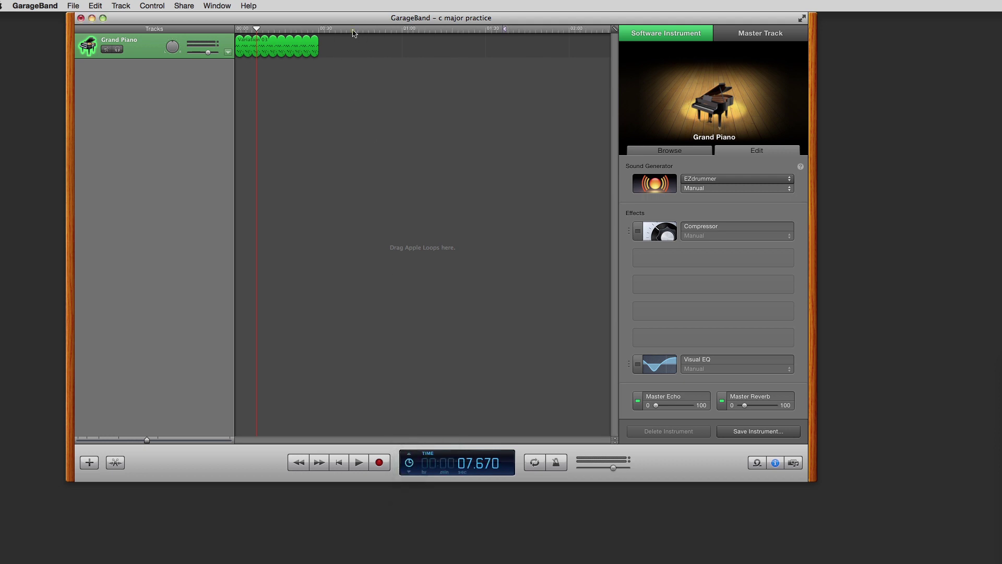
{"action": "left_click_drag", "start_coordinate": [354, 33], "coordinate": [502, 46]}
{"action": "left_click", "coordinate": [571, 32]}
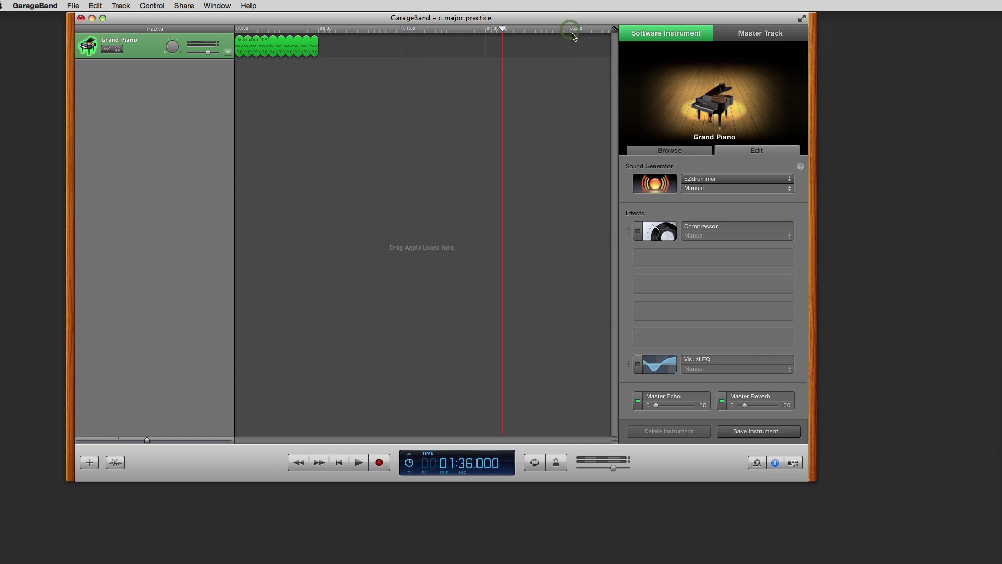
{"action": "left_click", "coordinate": [501, 30]}
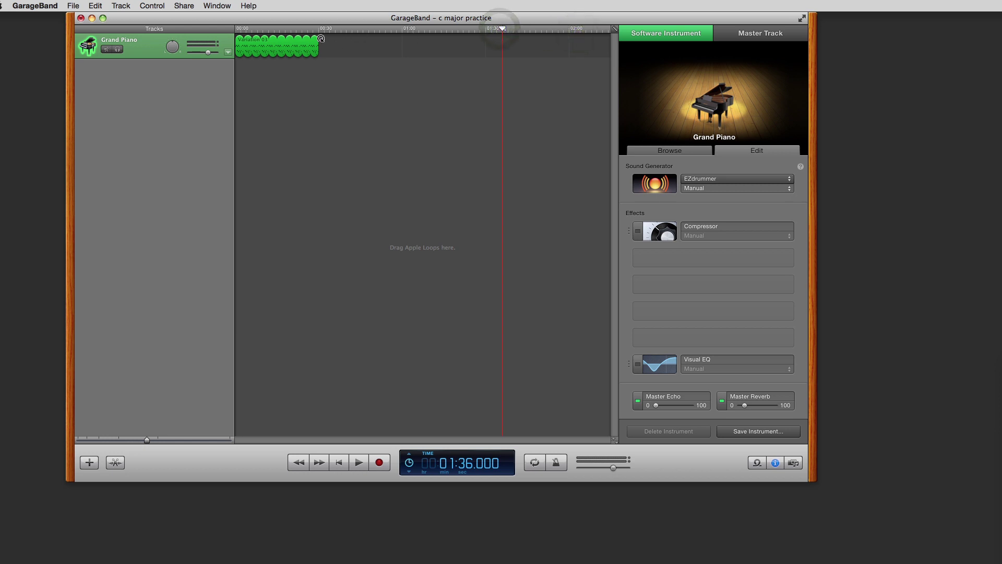
Step: Extend the looped Variation 03 region to about two minutes and trim its end to a complete repetition
{"action": "left_click_drag", "start_coordinate": [319, 39], "coordinate": [573, 63]}
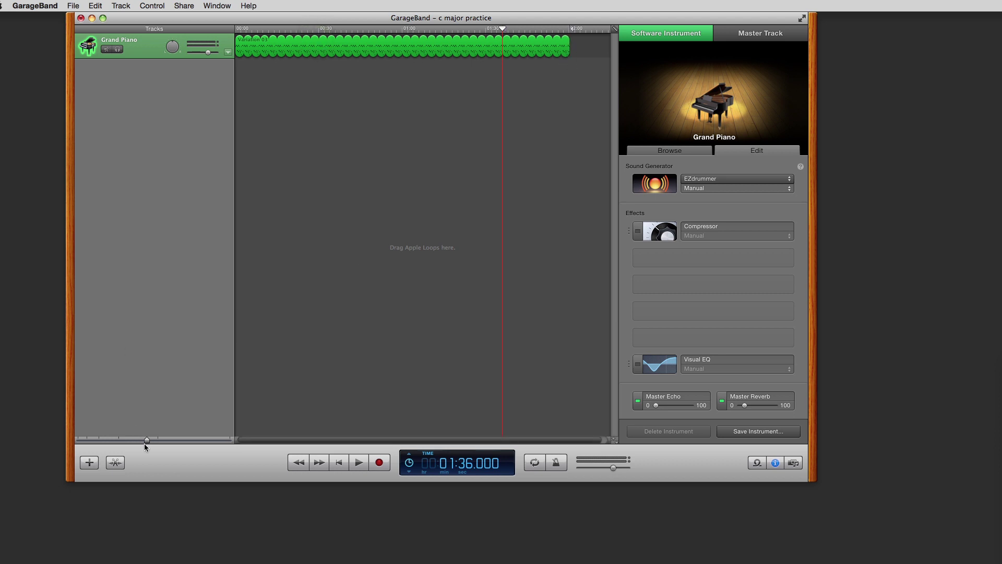
{"action": "left_click_drag", "start_coordinate": [148, 440], "coordinate": [200, 444]}
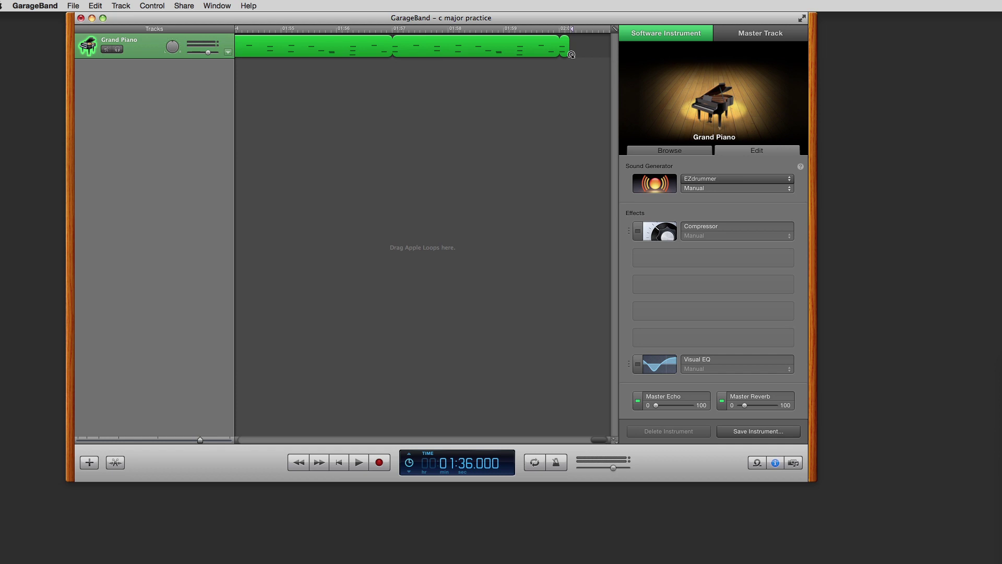
{"action": "mouse_move", "coordinate": [571, 54]}
{"action": "left_mouse_down"}
{"action": "mouse_move", "coordinate": [555, 52]}
{"action": "mouse_move", "coordinate": [570, 64]}
{"action": "mouse_move", "coordinate": [562, 70]}
{"action": "left_mouse_up"}
{"action": "left_click_drag", "start_coordinate": [198, 439], "coordinate": [146, 440]}
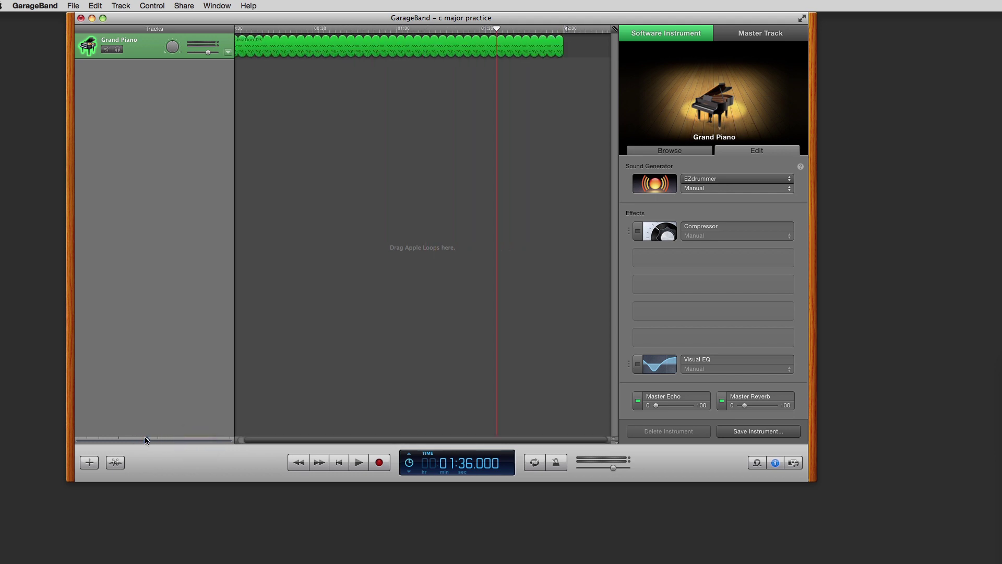
Step: Rename the Grand Piano track holding the drum loops as Drums
{"action": "double_click", "coordinate": [126, 45]}
{"action": "type", "text": "Drums"}
{"action": "key", "text": "Return"}
{"action": "left_click_drag", "start_coordinate": [267, 443], "coordinate": [253, 439]}
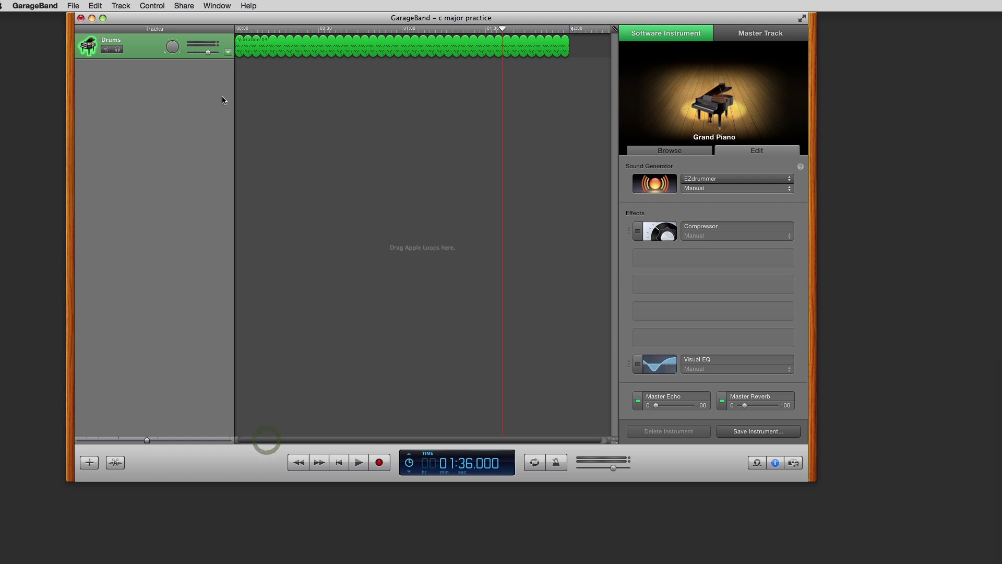
Step: Create a new Software Instrument track with the Grand Piano sound below the Drums track
{"action": "left_click", "coordinate": [121, 6]}
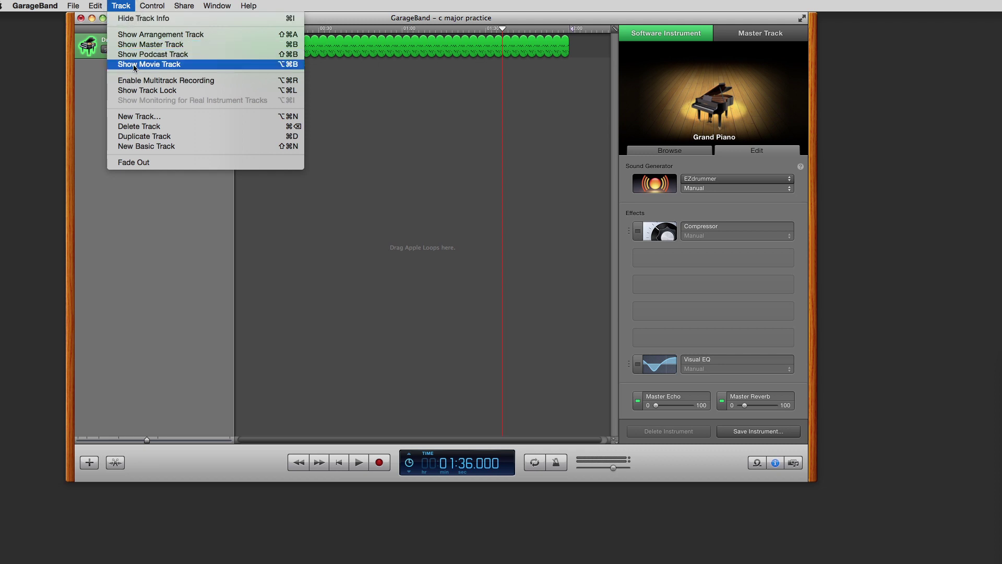
{"action": "left_click", "coordinate": [134, 116]}
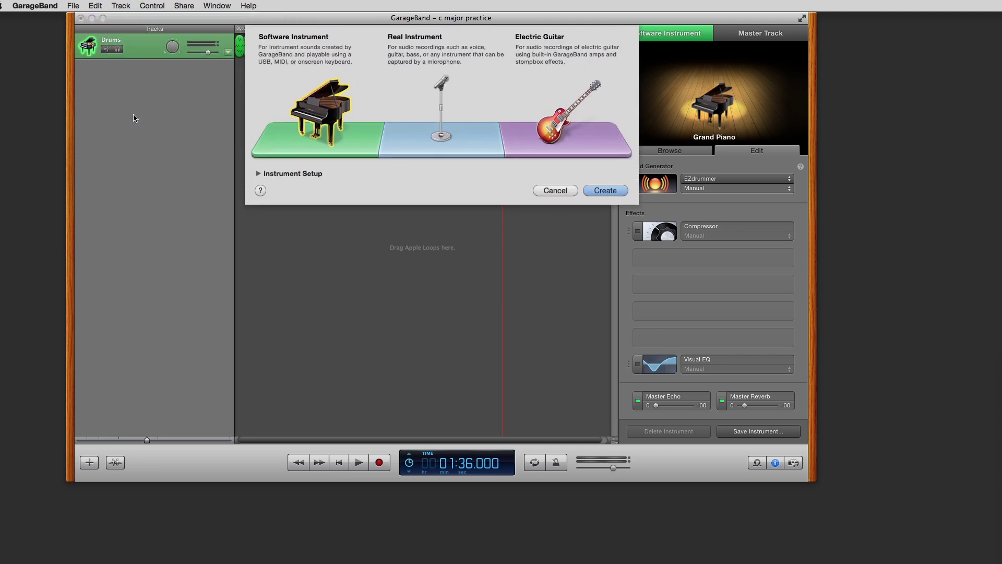
{"action": "left_click", "coordinate": [311, 115]}
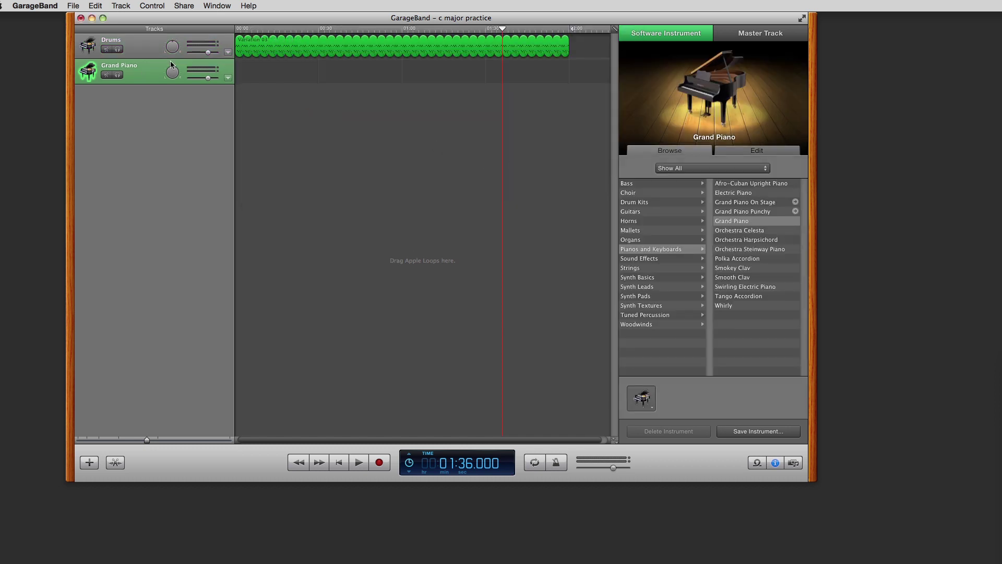
Step: Audition the Grand Piano track by playing notes on the Musical Typing keyboard, and close the keyboard window
{"action": "left_click", "coordinate": [227, 6]}
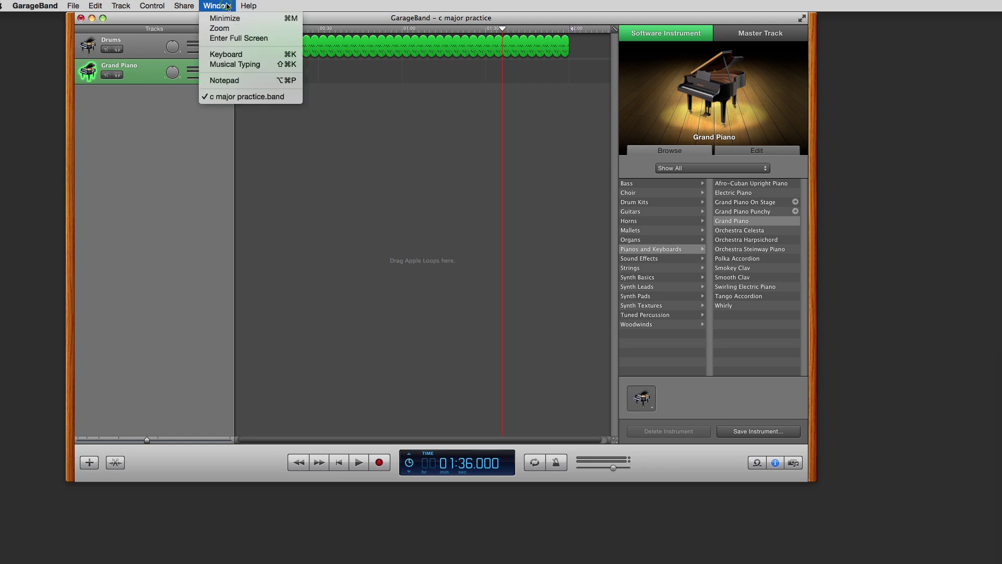
{"action": "left_click", "coordinate": [229, 65]}
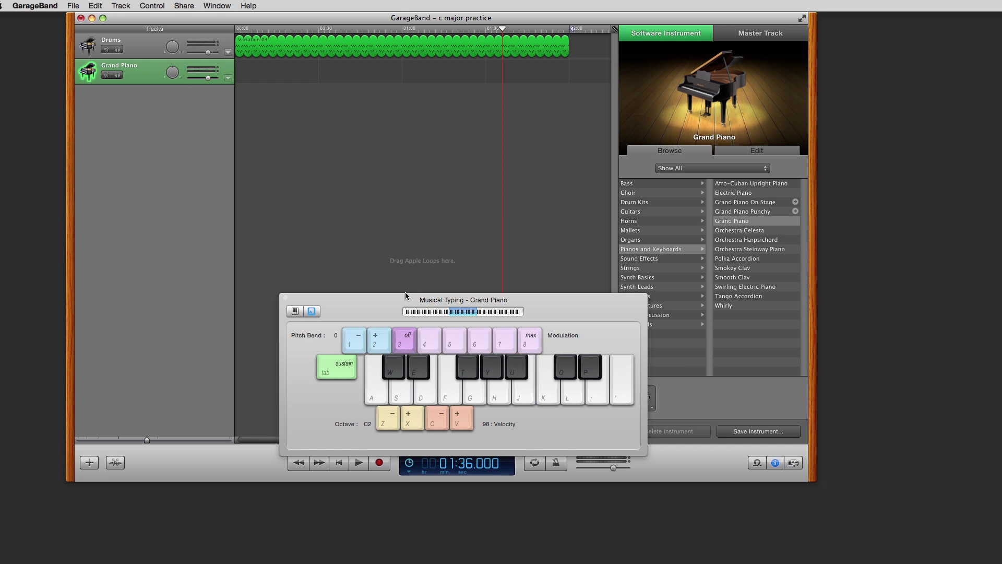
{"action": "left_click_drag", "start_coordinate": [382, 306], "coordinate": [227, 181]}
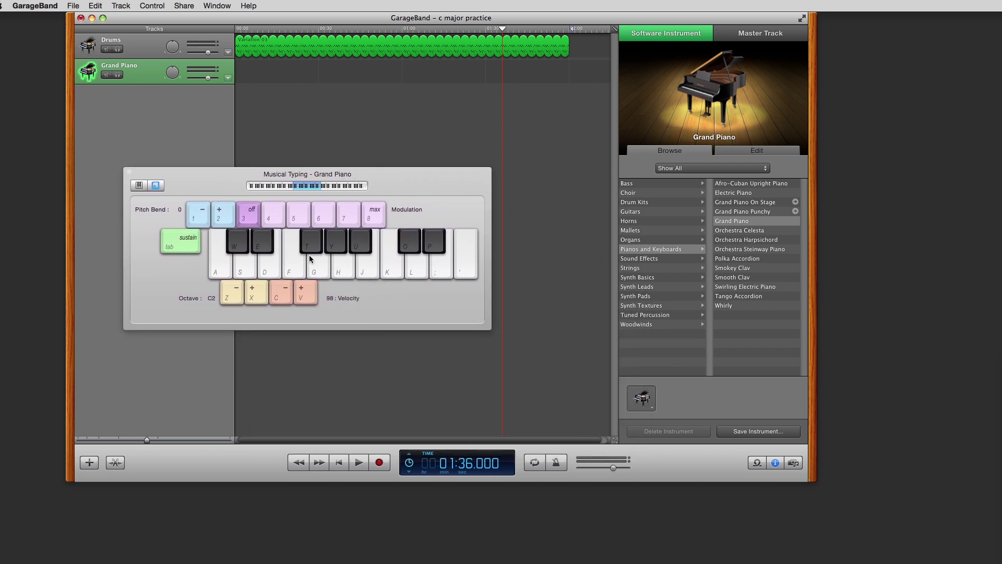
{"action": "key", "text": "l"}
{"action": "key", "text": "s"}
{"action": "key", "text": "l"}
{"action": "key", "text": "j"}
{"action": "key", "text": "h"}
{"action": "key", "text": "k"}
{"action": "key", "text": "h"}
{"action": "key", "text": "k"}
{"action": "key", "text": "g"}
{"action": "key", "text": "l"}
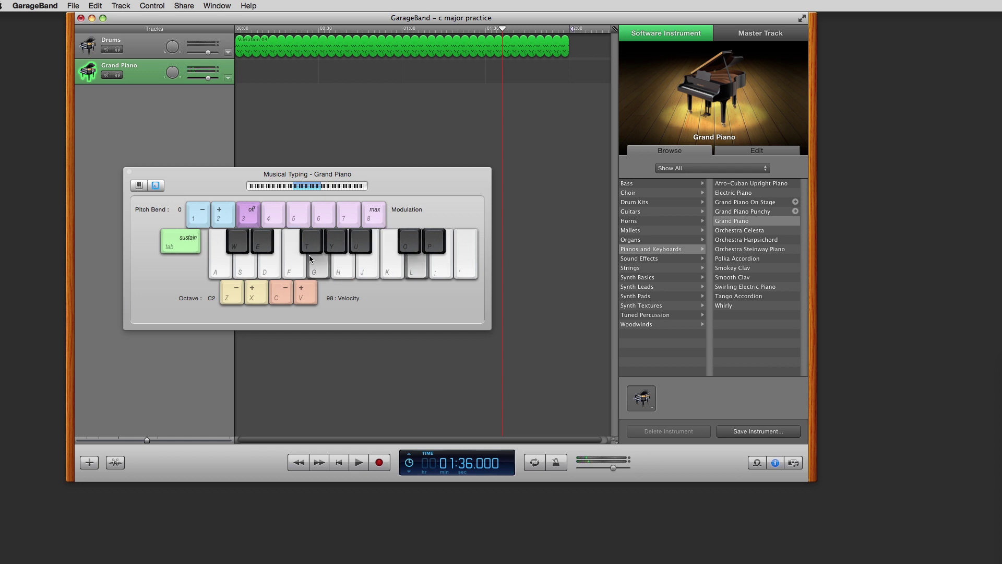
{"action": "key", "text": "j"}
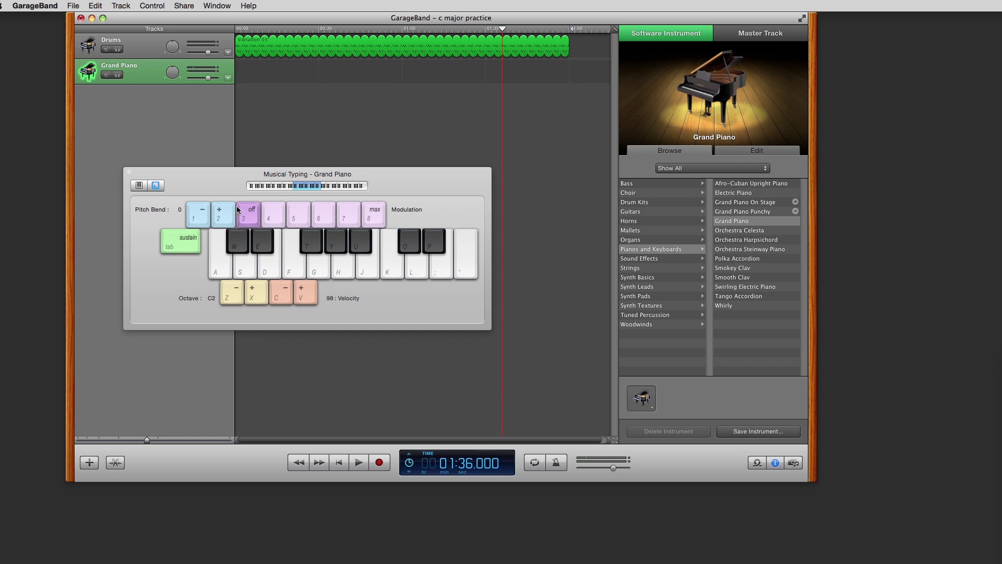
{"action": "left_click_drag", "start_coordinate": [210, 183], "coordinate": [163, 284]}
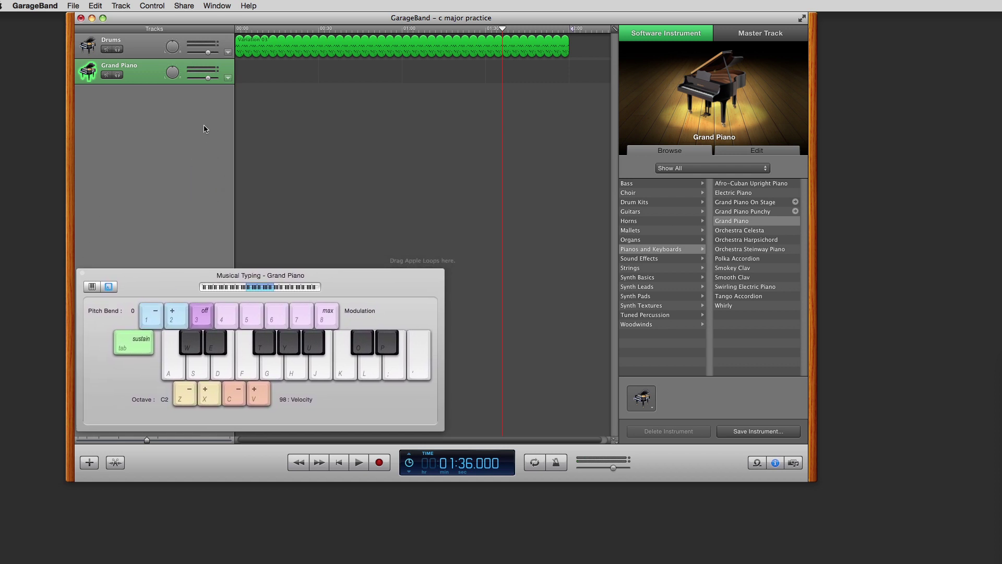
{"action": "left_click", "coordinate": [82, 273]}
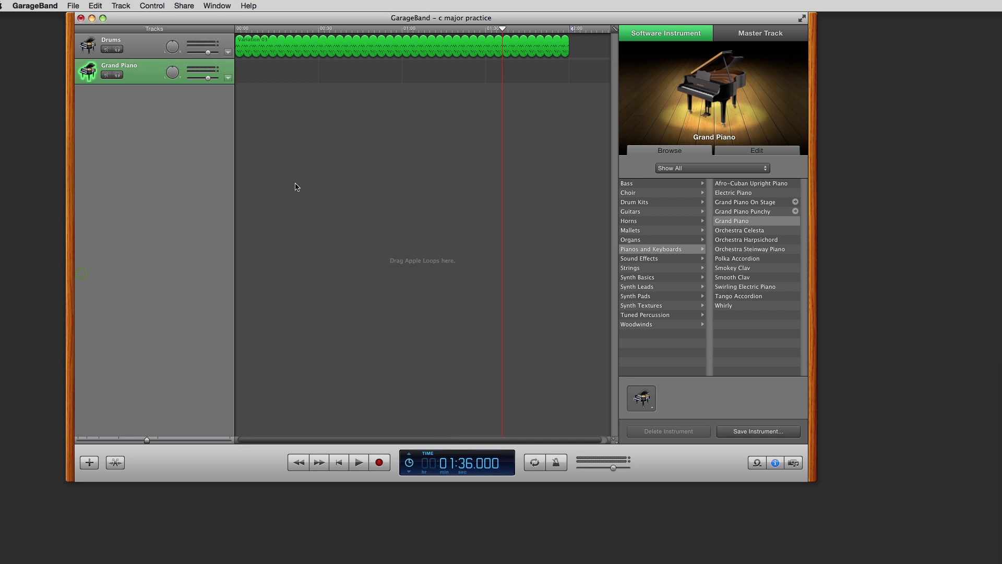
Step: Change the Grand Piano track's sound generator to EZkeys and open the EZkeys window, placing it over the timeline
{"action": "left_click", "coordinate": [747, 153]}
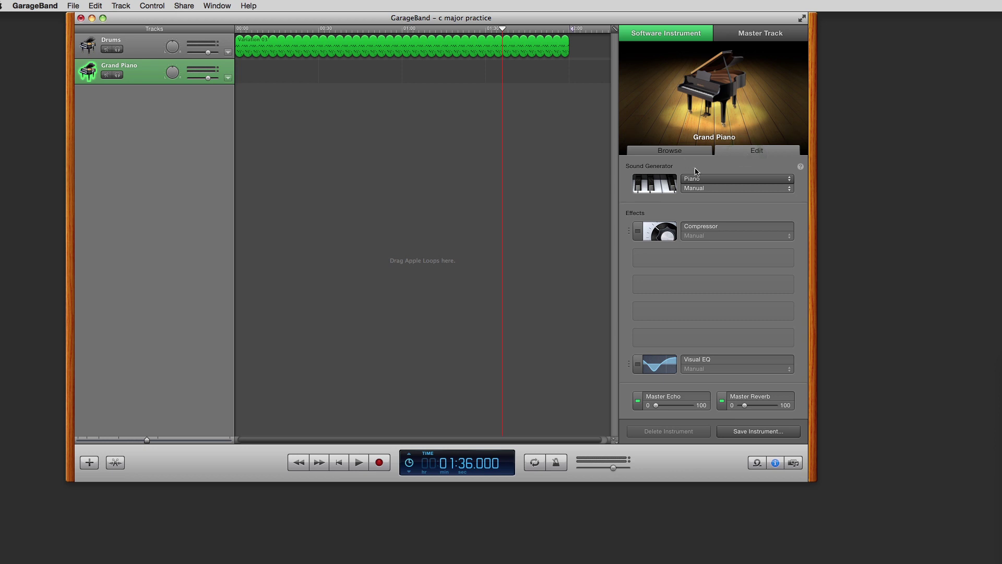
{"action": "left_click", "coordinate": [708, 181]}
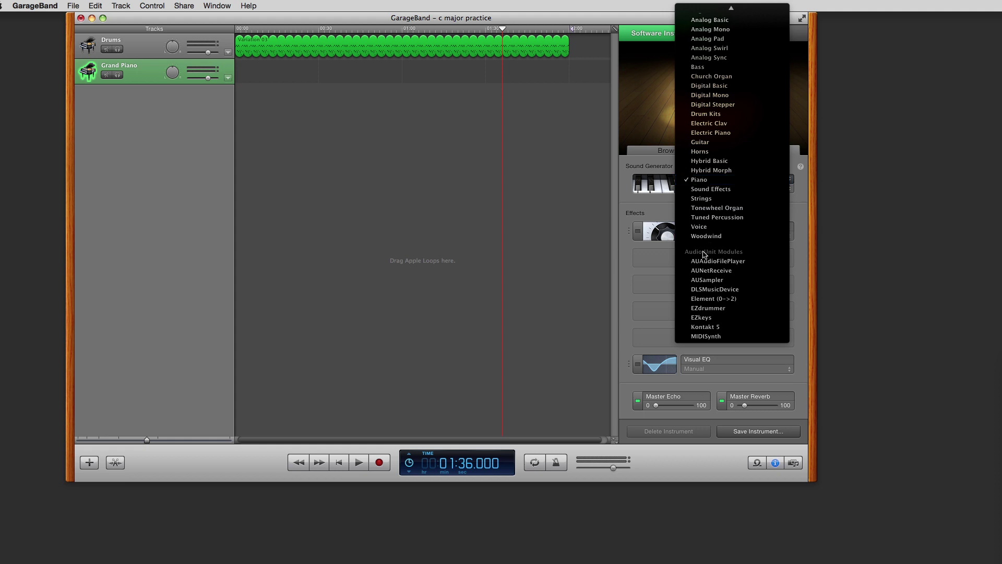
{"action": "left_click", "coordinate": [697, 317]}
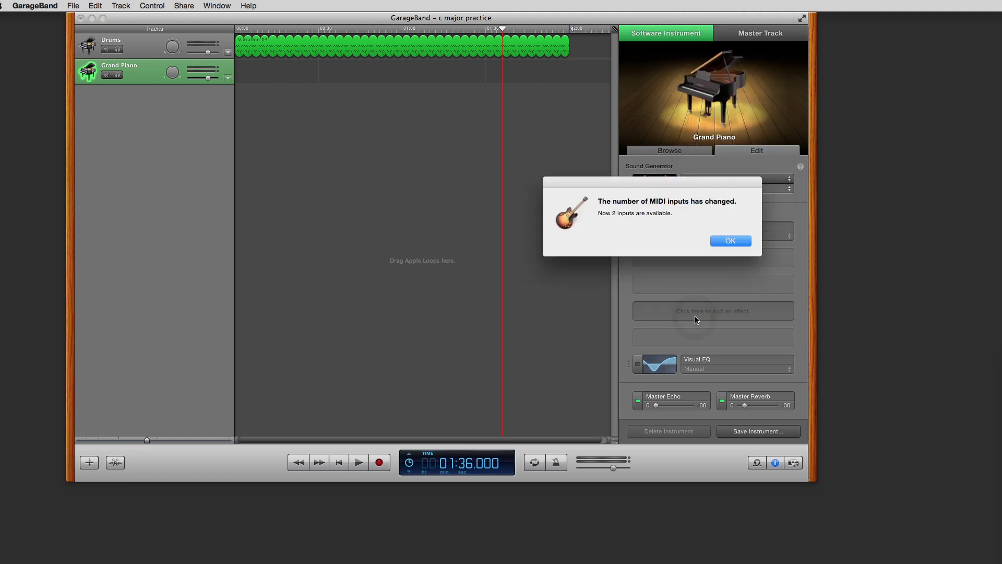
{"action": "left_click", "coordinate": [733, 241]}
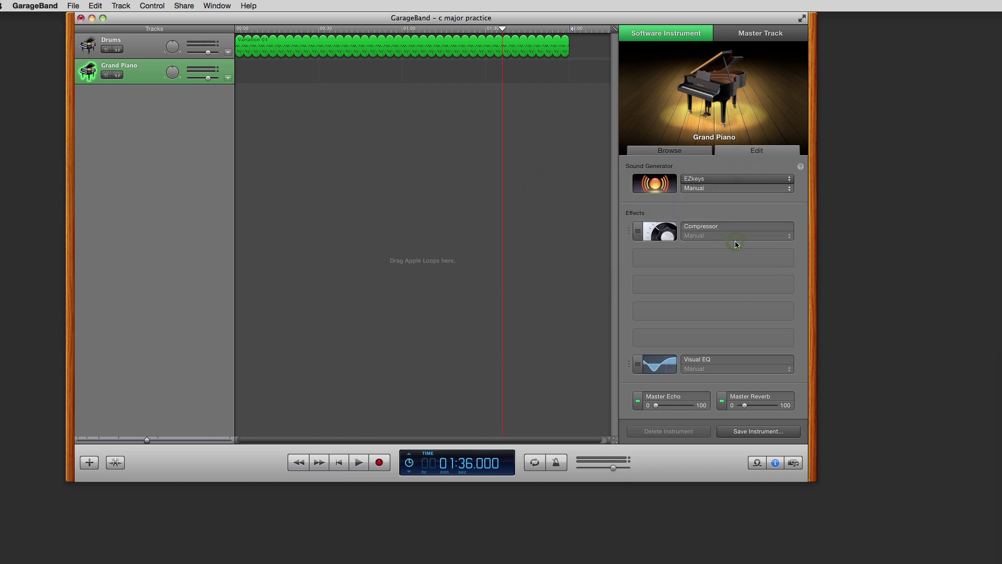
{"action": "left_click", "coordinate": [650, 186]}
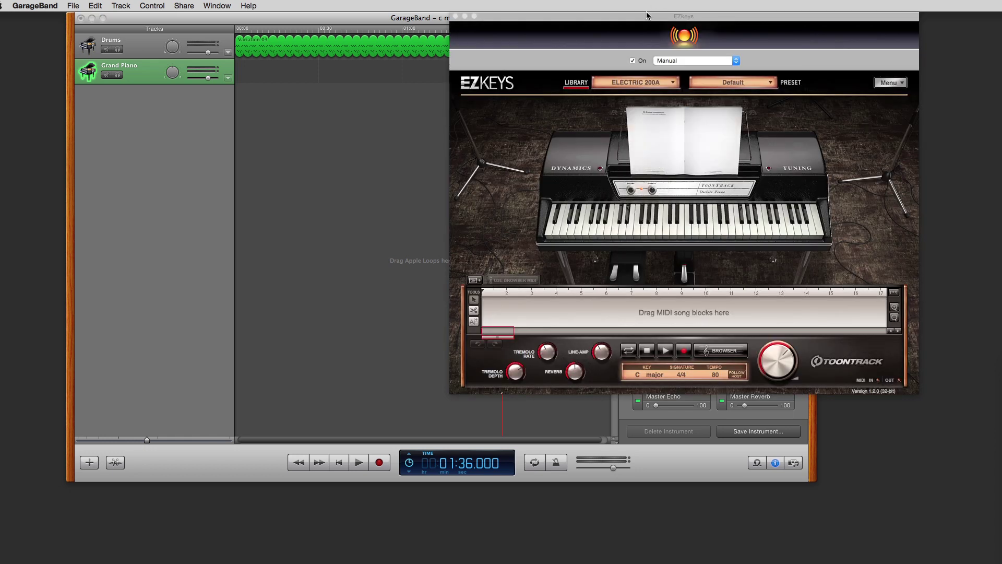
{"action": "left_click_drag", "start_coordinate": [650, 22], "coordinate": [393, 3]}
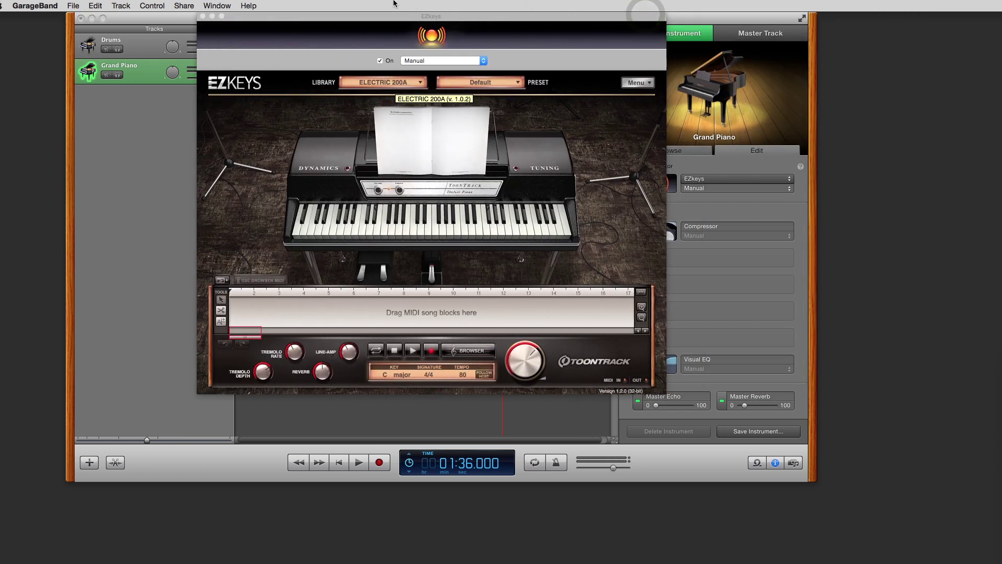
Step: Load the Grand Piano library in EZkeys and audition several notes on its keyboard
{"action": "left_click", "coordinate": [422, 85]}
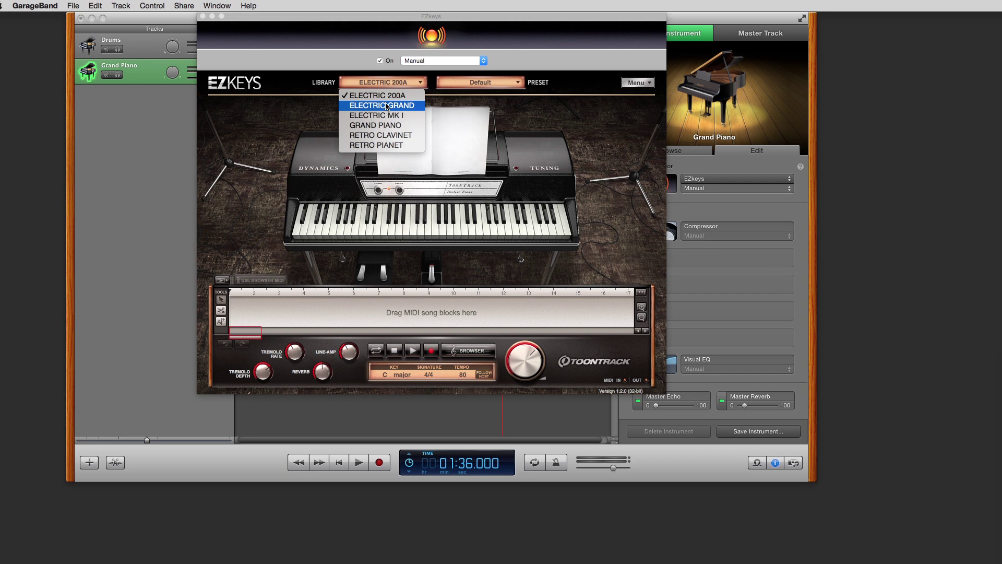
{"action": "left_click", "coordinate": [377, 126]}
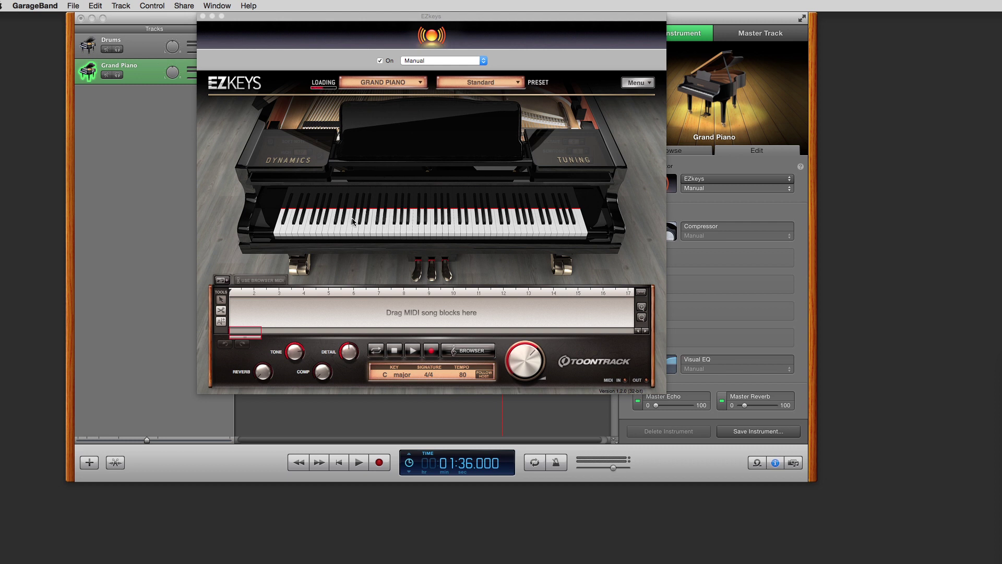
{"action": "left_click_drag", "start_coordinate": [353, 225], "coordinate": [432, 232]}
{"action": "left_click", "coordinate": [417, 215]}
{"action": "left_click_drag", "start_coordinate": [417, 214], "coordinate": [462, 223]}
{"action": "left_click", "coordinate": [450, 235]}
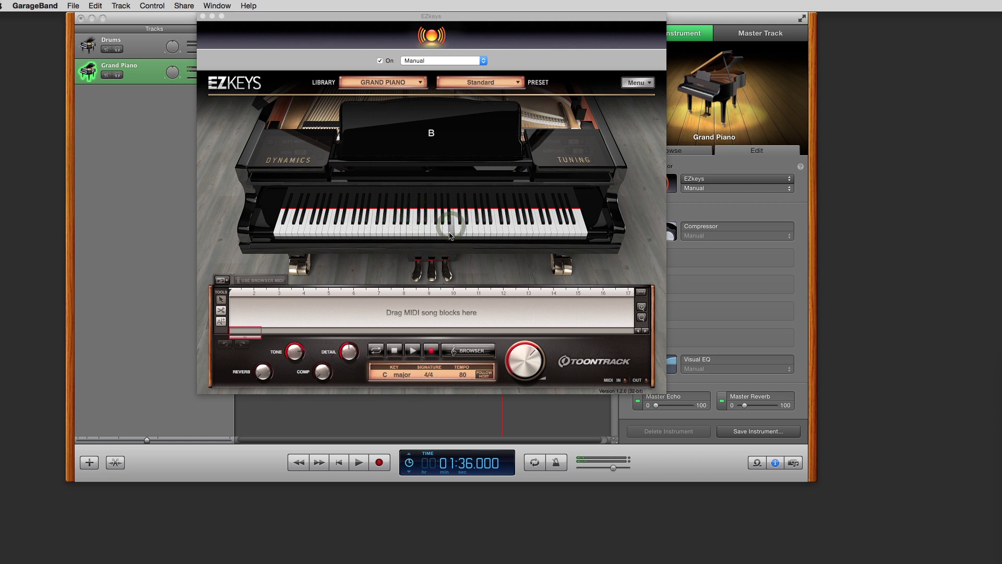
{"action": "left_click", "coordinate": [443, 236]}
{"action": "left_click", "coordinate": [443, 236]}
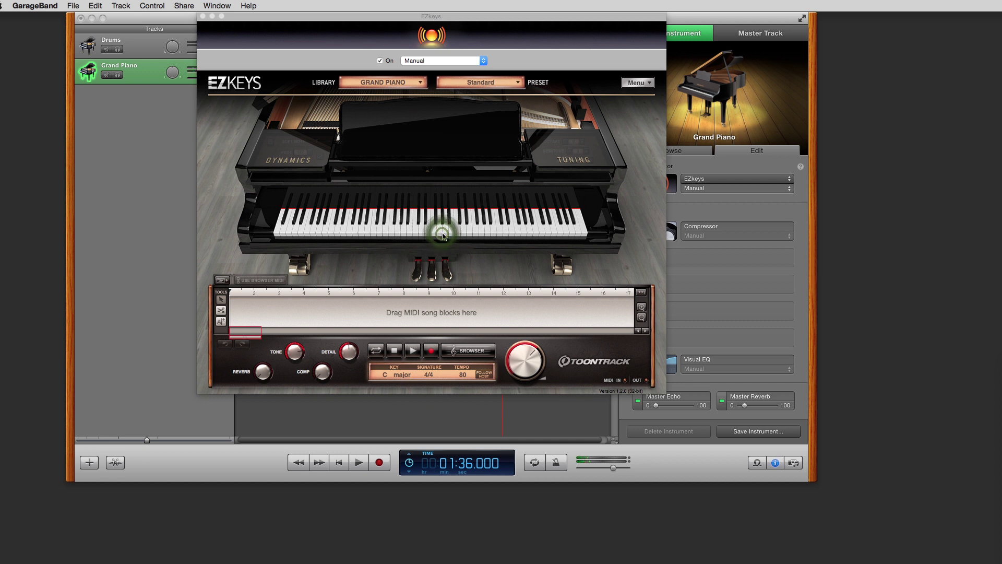
Step: Load the Electric 200A library in EZkeys with the Phaser Ballad preset and audition several notes
{"action": "left_click", "coordinate": [401, 87]}
{"action": "left_click", "coordinate": [399, 96]}
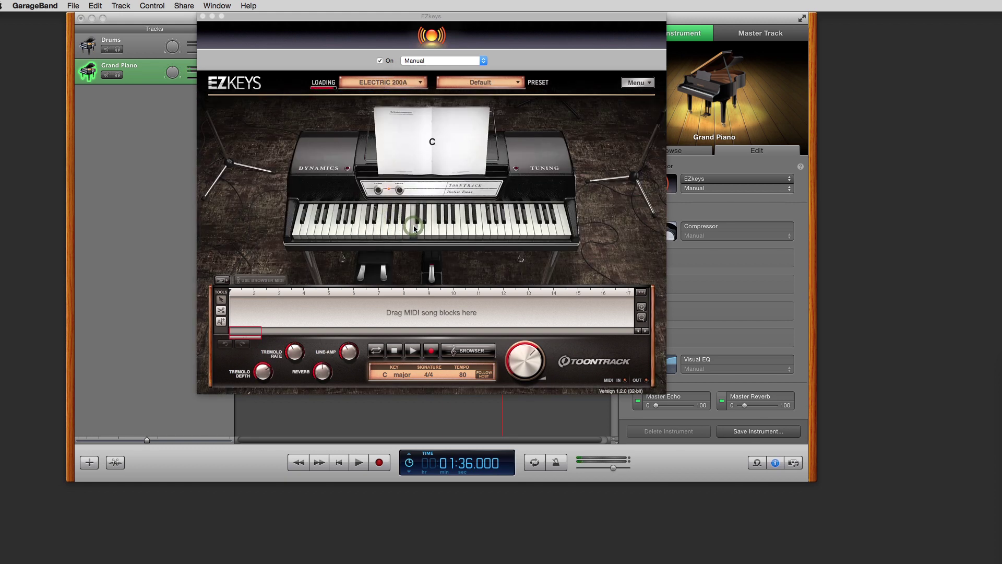
{"action": "left_click", "coordinate": [491, 84]}
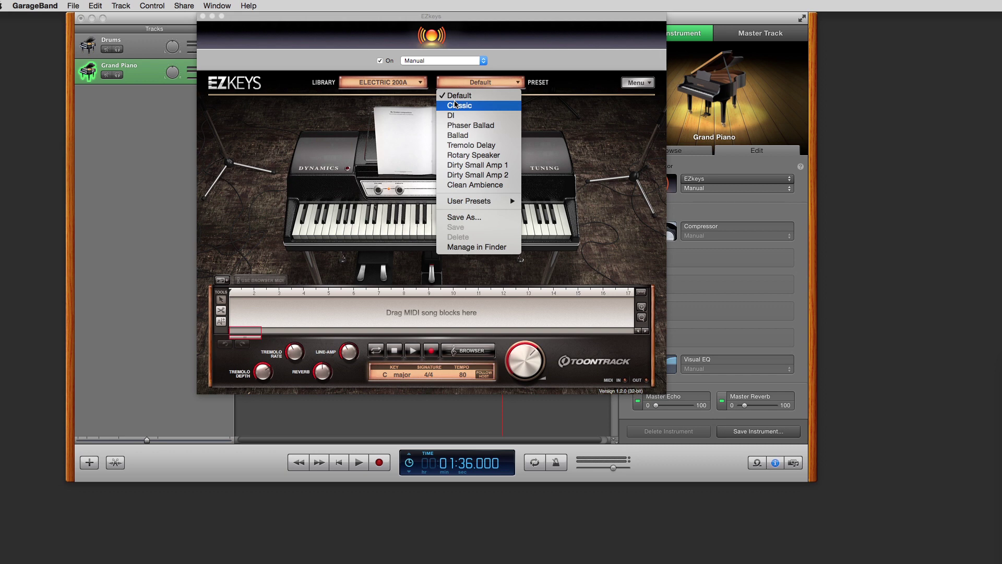
{"action": "left_click", "coordinate": [457, 125]}
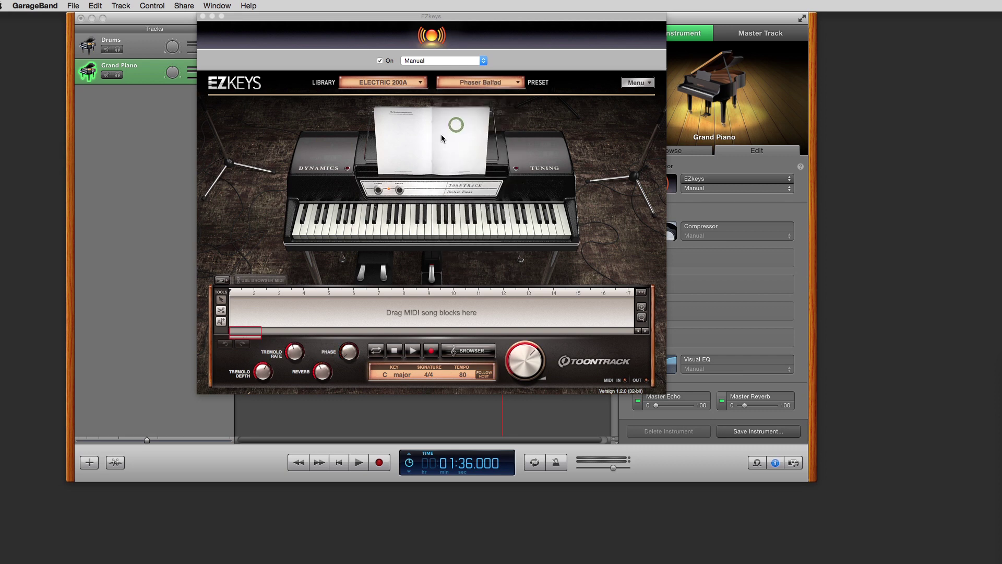
{"action": "left_click", "coordinate": [405, 228]}
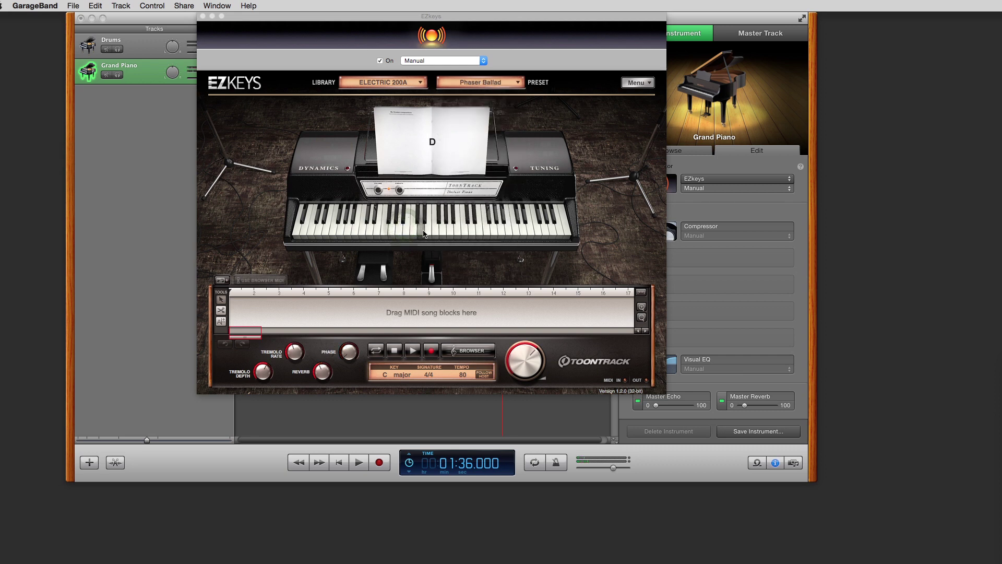
{"action": "left_click", "coordinate": [429, 233]}
{"action": "left_click", "coordinate": [422, 230]}
{"action": "left_click", "coordinate": [450, 233]}
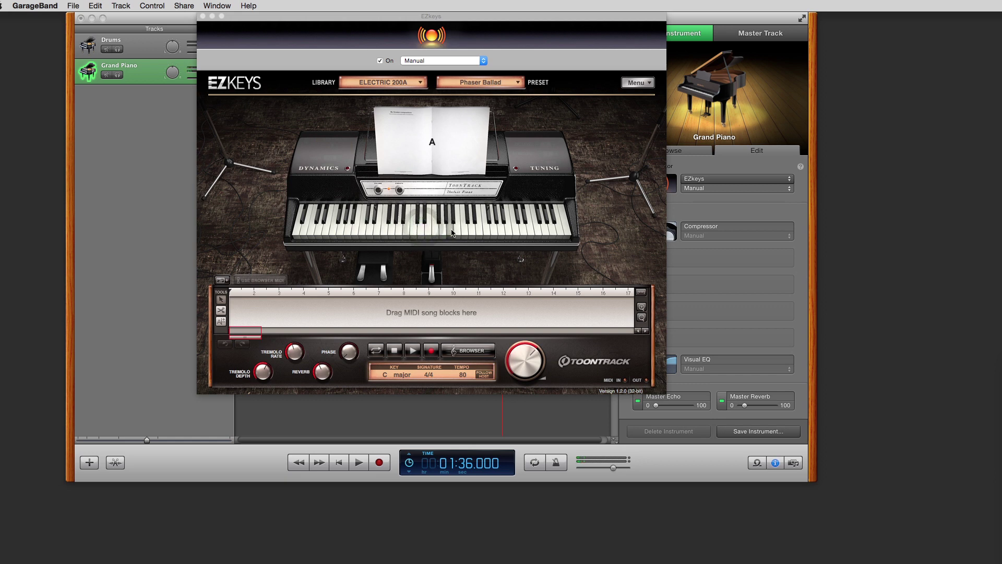
Step: Switch the Electric 200A to the Rotary Speaker preset and audition a few notes
{"action": "left_click", "coordinate": [473, 82]}
{"action": "left_click", "coordinate": [471, 156]}
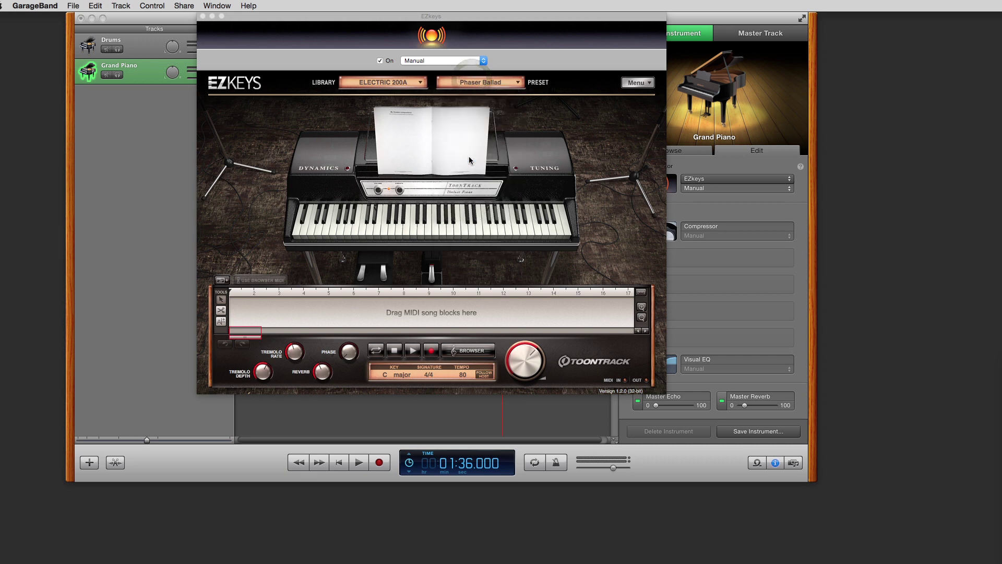
{"action": "left_click", "coordinate": [439, 232]}
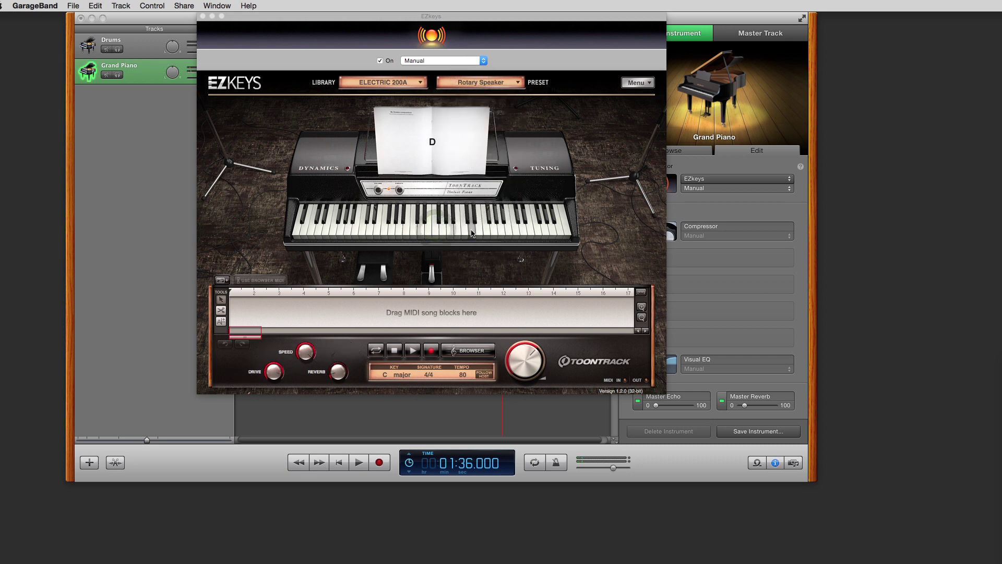
{"action": "left_click", "coordinate": [443, 233]}
{"action": "left_click", "coordinate": [428, 233]}
Step: Switch the Electric 200A to the Tremolo Delay preset and audition a few notes
{"action": "left_click", "coordinate": [479, 86]}
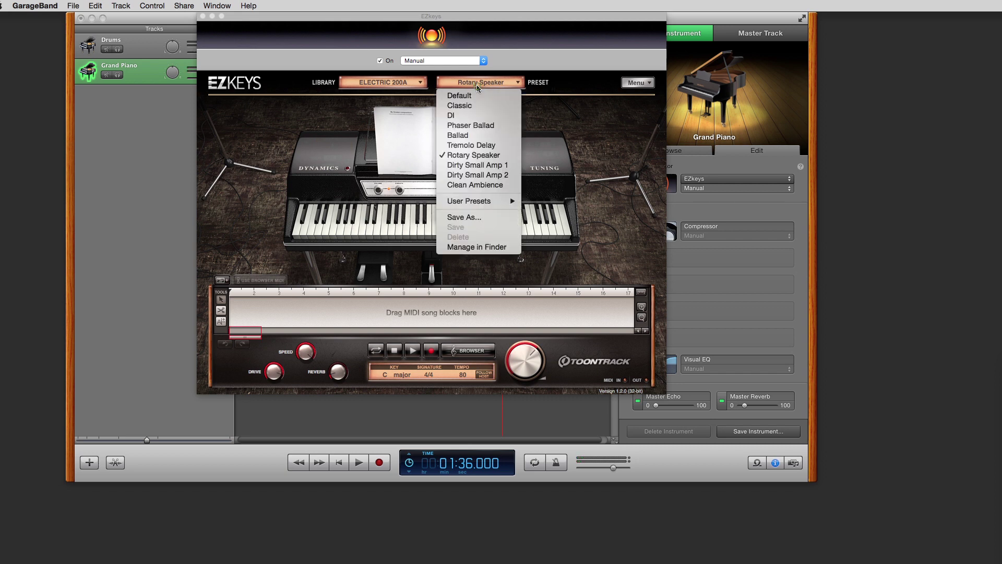
{"action": "left_click", "coordinate": [469, 146]}
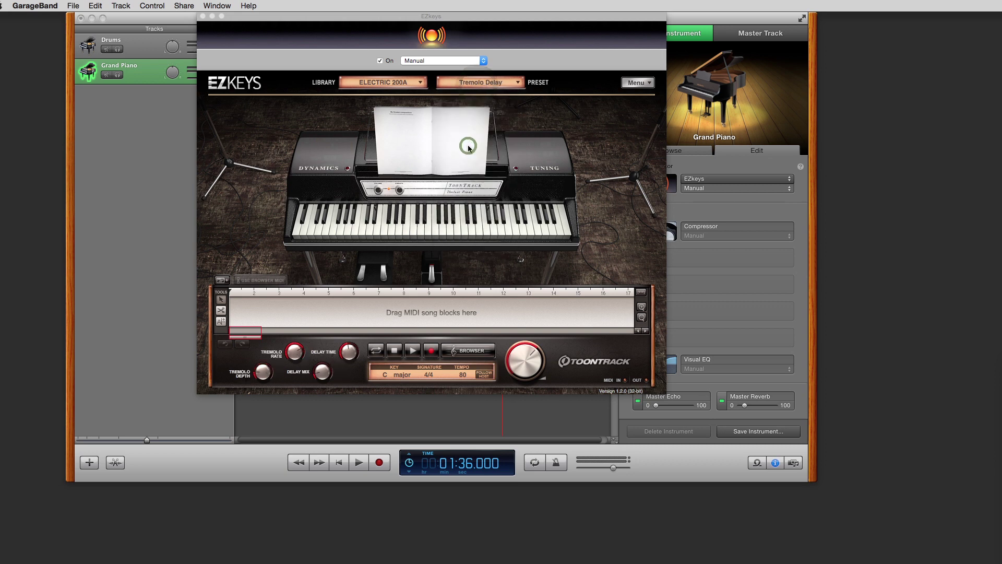
{"action": "left_click", "coordinate": [397, 234]}
{"action": "left_click", "coordinate": [407, 230]}
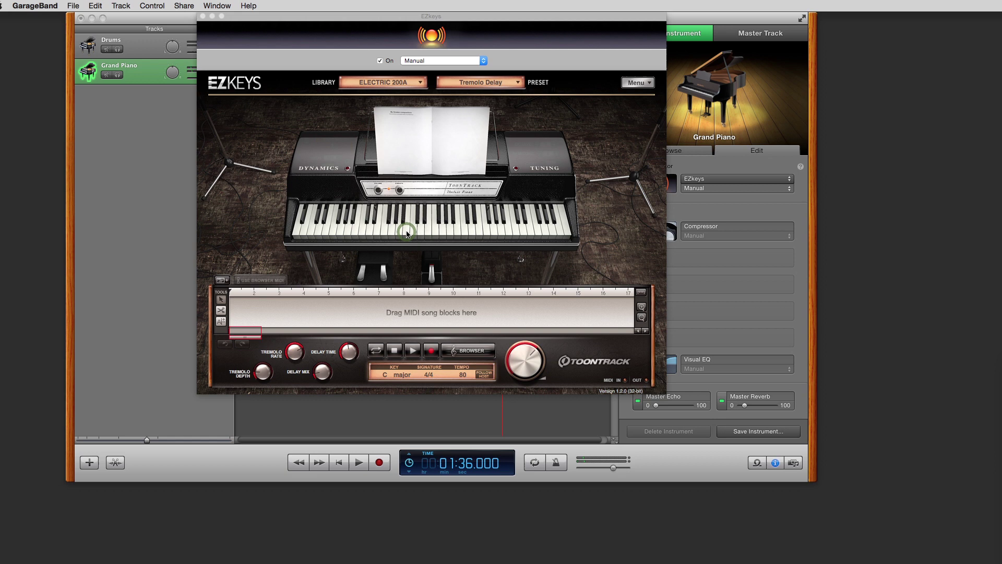
{"action": "left_click", "coordinate": [434, 232]}
Step: Adjust the Tremolo Delay preset's delay mix and tremolo depth, and audition the sound on the keyboard
{"action": "left_click_drag", "start_coordinate": [322, 379], "coordinate": [322, 380]}
{"action": "mouse_move", "coordinate": [324, 379]}
{"action": "left_click_drag", "start_coordinate": [260, 375], "coordinate": [261, 363]}
{"action": "left_click", "coordinate": [453, 237]}
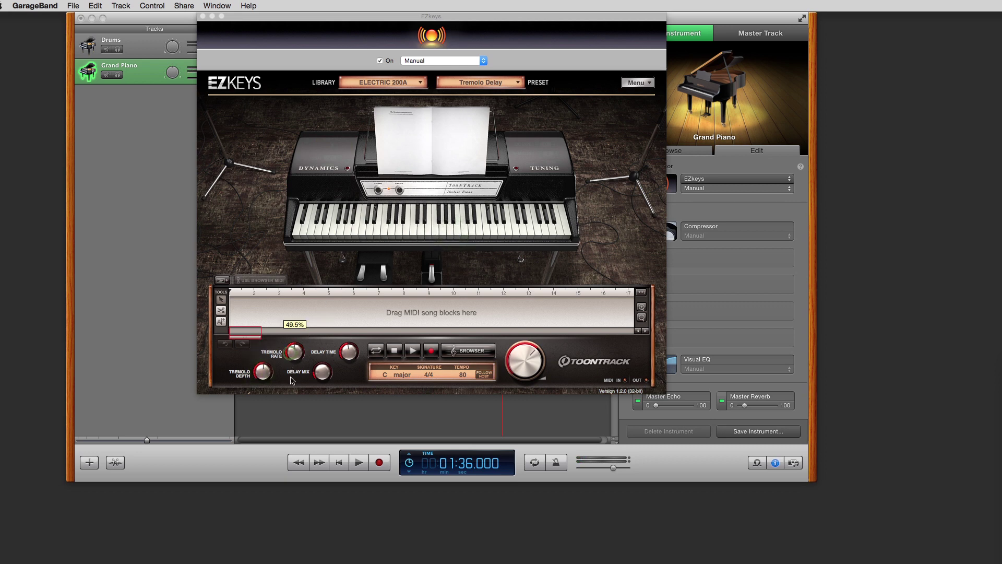
{"action": "left_click", "coordinate": [455, 225]}
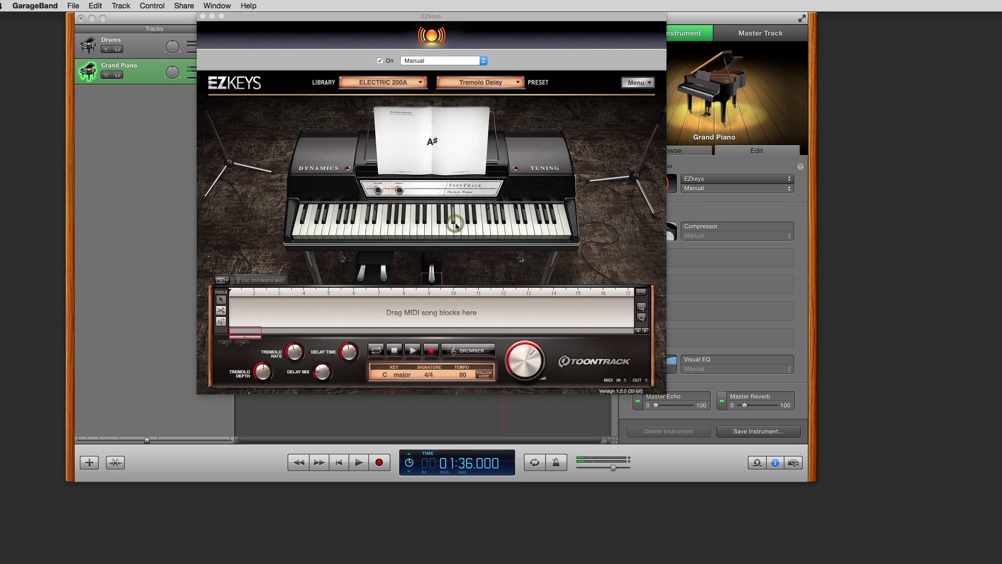
{"action": "left_click", "coordinate": [444, 231]}
{"action": "left_click", "coordinate": [425, 227]}
Step: Open the EZkeys MIDI browser, look through the libraries, and open the Straight 4/4 folder of the RnB add-on pack
{"action": "left_click", "coordinate": [465, 351]}
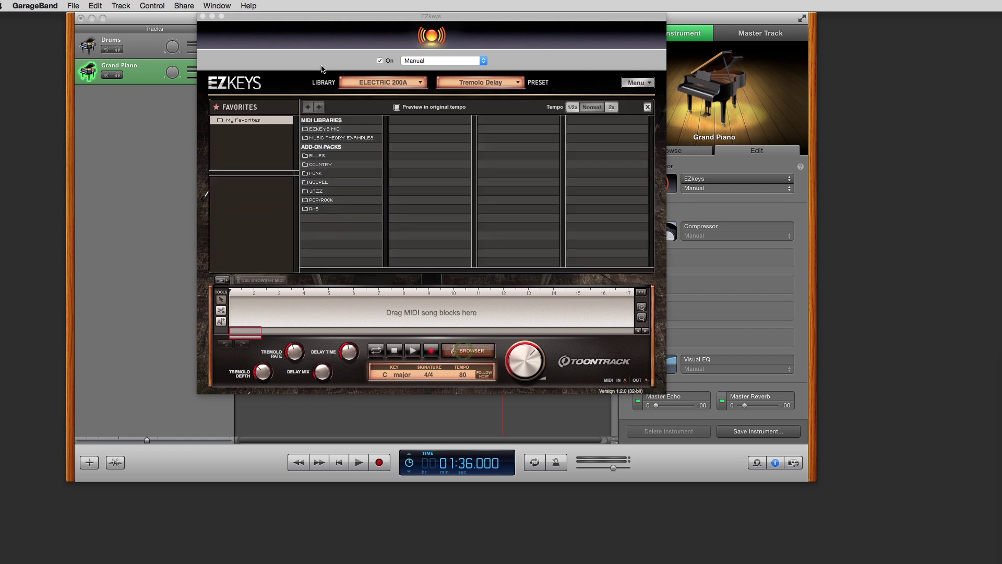
{"action": "left_click", "coordinate": [325, 138]}
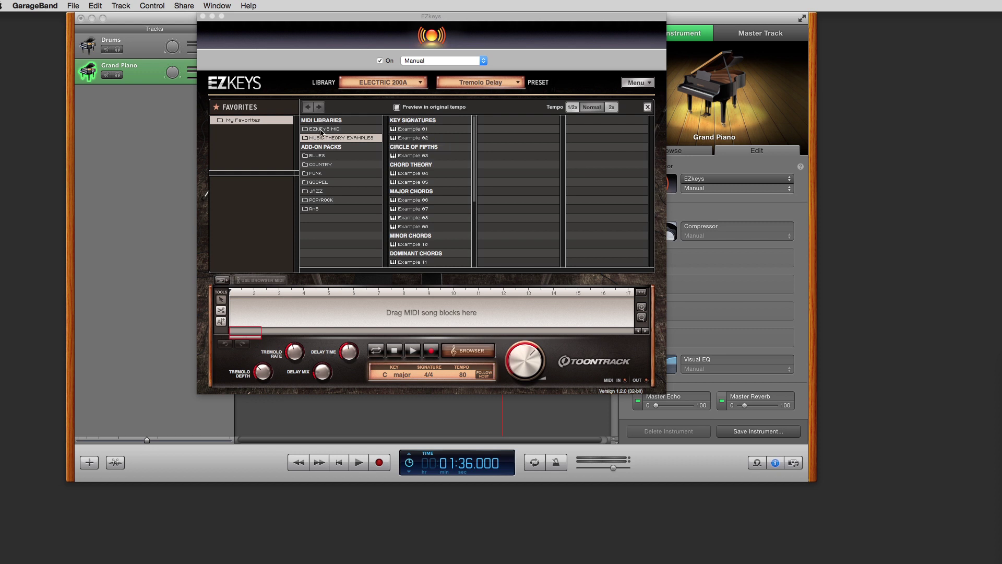
{"action": "left_click", "coordinate": [317, 157]}
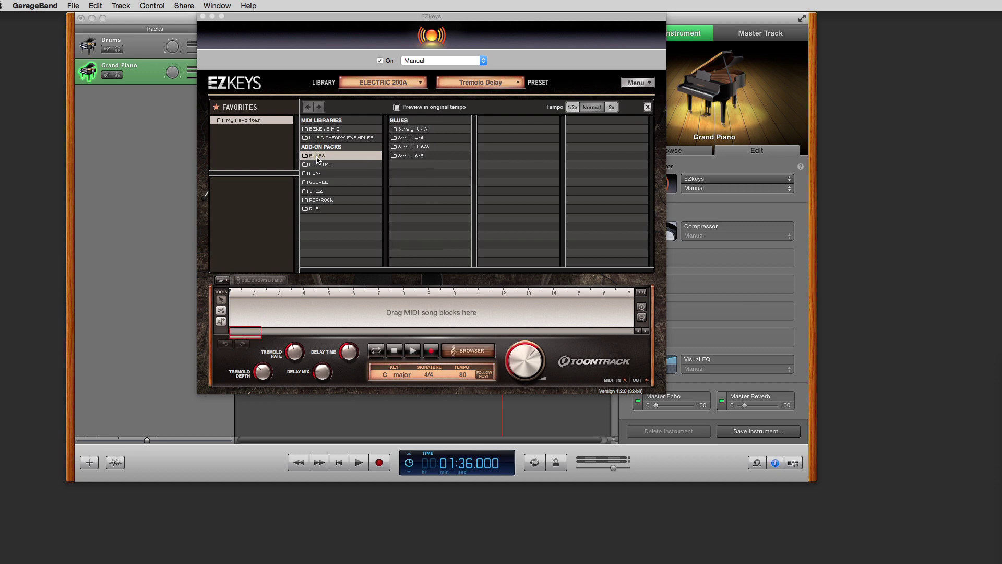
{"action": "left_click", "coordinate": [317, 165]}
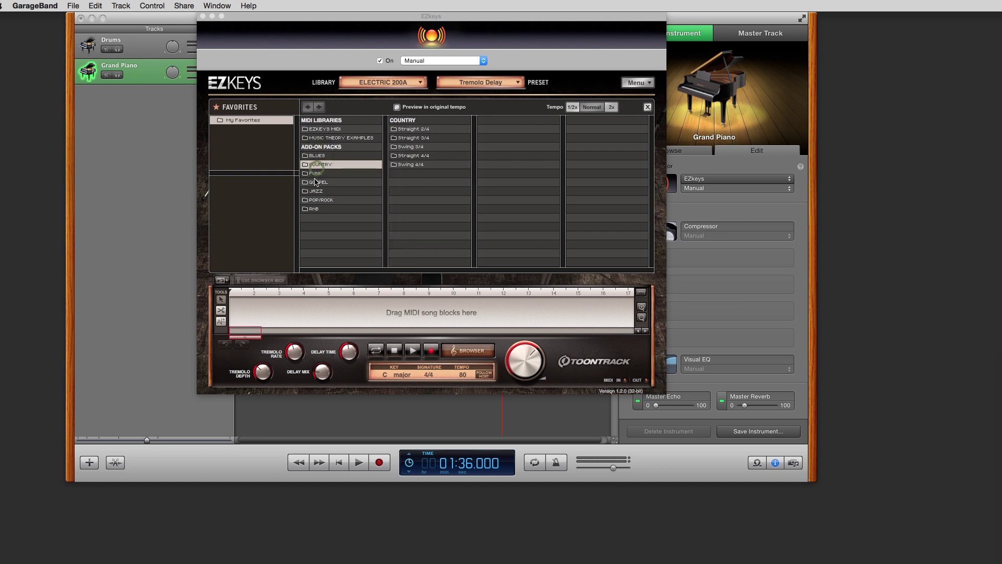
{"action": "left_click", "coordinate": [315, 210]}
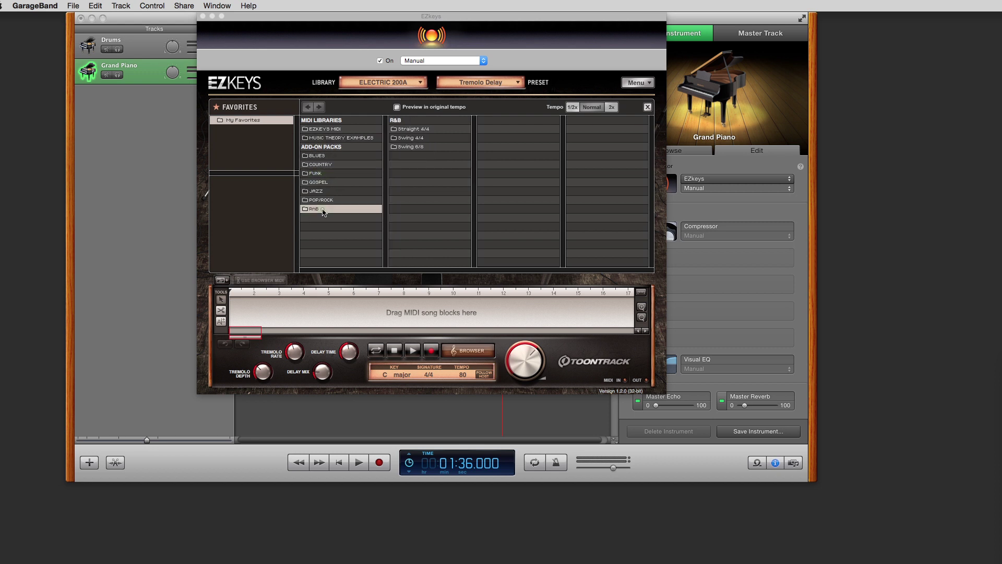
{"action": "left_click", "coordinate": [413, 129]}
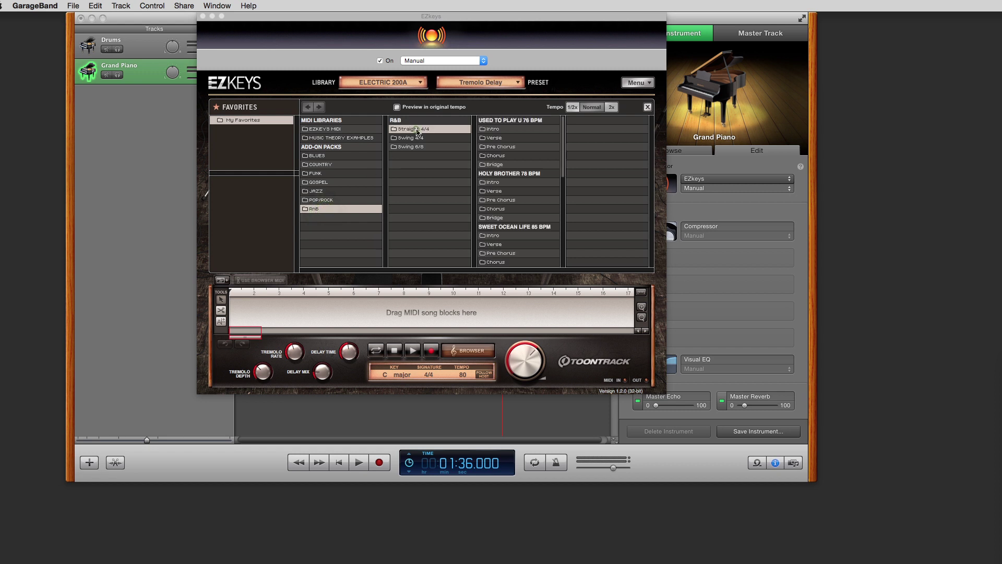
Step: Audition Variation 01 and Variation 04 of the Used to Play U 76 BPM verse
{"action": "left_click", "coordinate": [498, 137]}
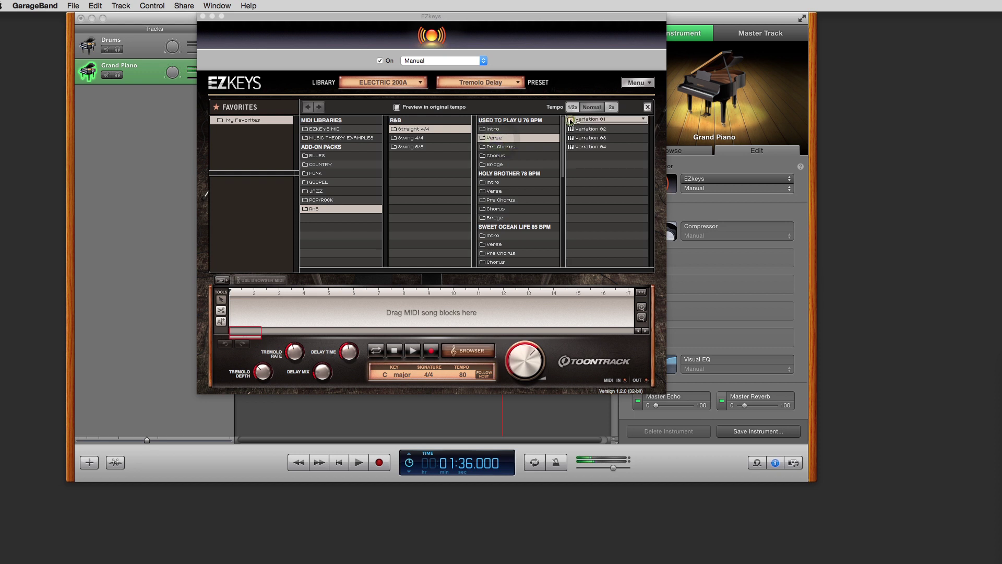
{"action": "left_click", "coordinate": [571, 121]}
{"action": "left_click", "coordinate": [573, 147]}
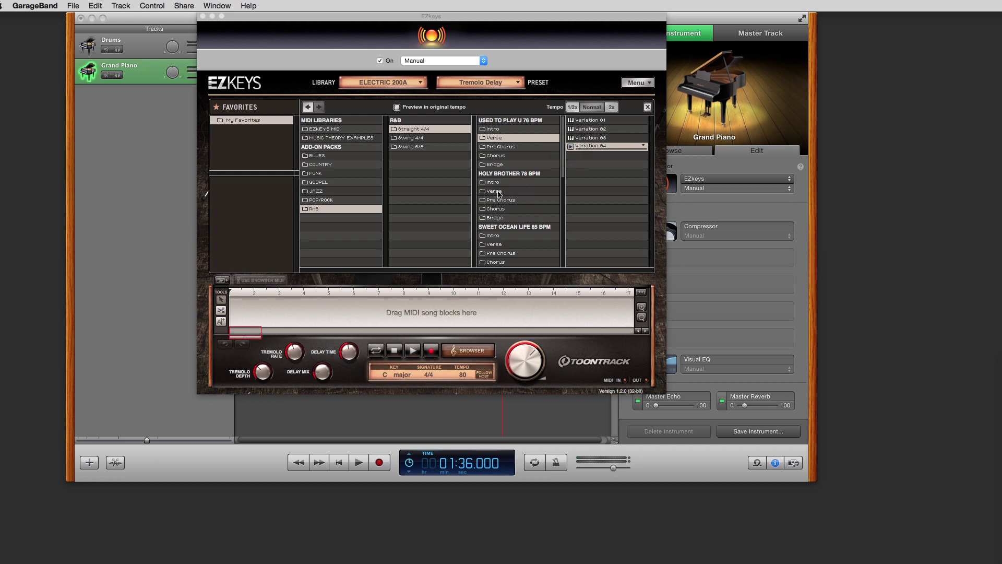
Step: Audition Variation 03 of the Sweet Ocean Life 85 BPM verse
{"action": "scroll", "coordinate": [512, 206], "scroll_direction": "down", "scroll_amount": 3}
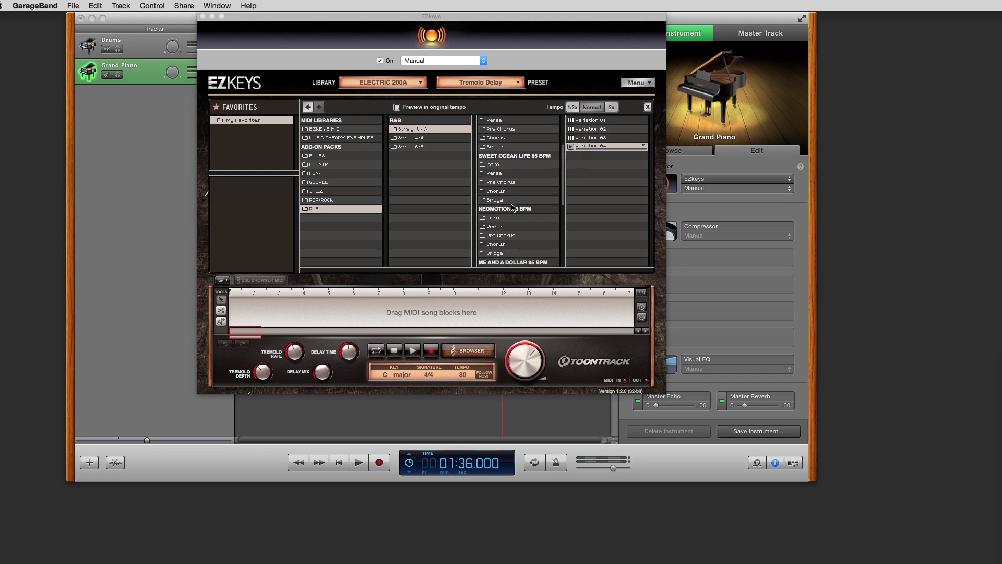
{"action": "left_click", "coordinate": [496, 178]}
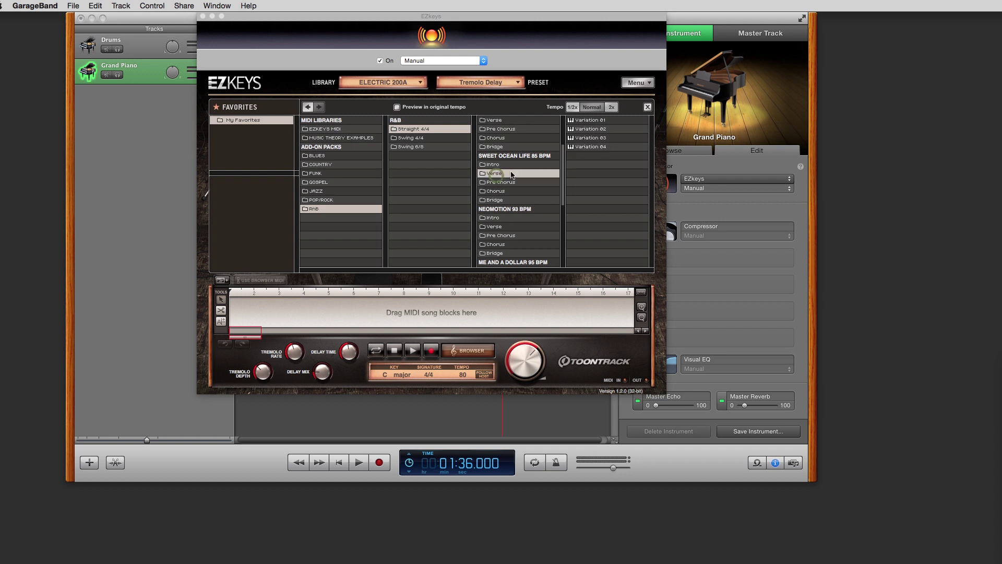
{"action": "left_click", "coordinate": [571, 138]}
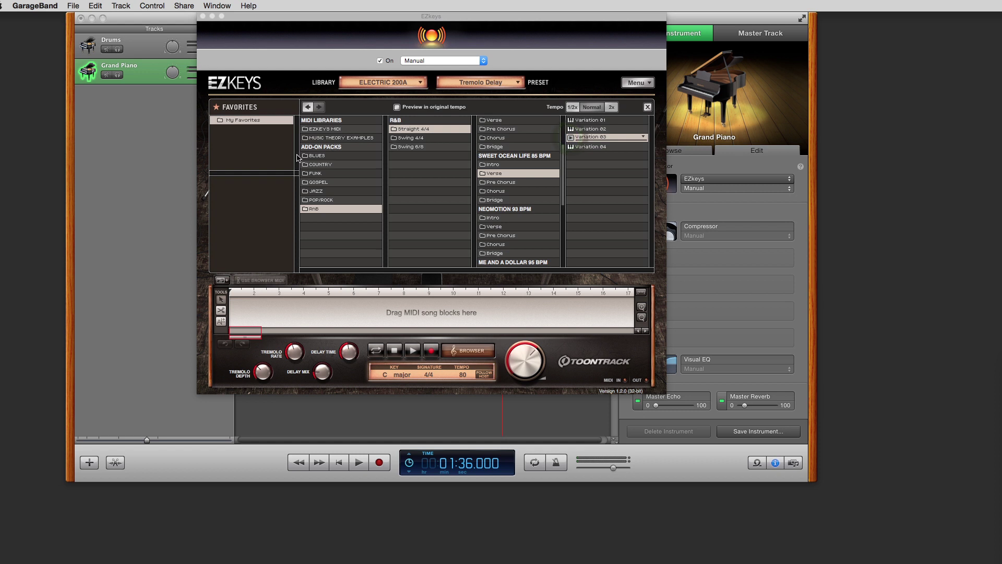
Step: Open the Slow Push 94 BPM verse in the EZkeys MIDI library's Pop/Rock Straight 4/4 grooves
{"action": "left_click", "coordinate": [335, 130]}
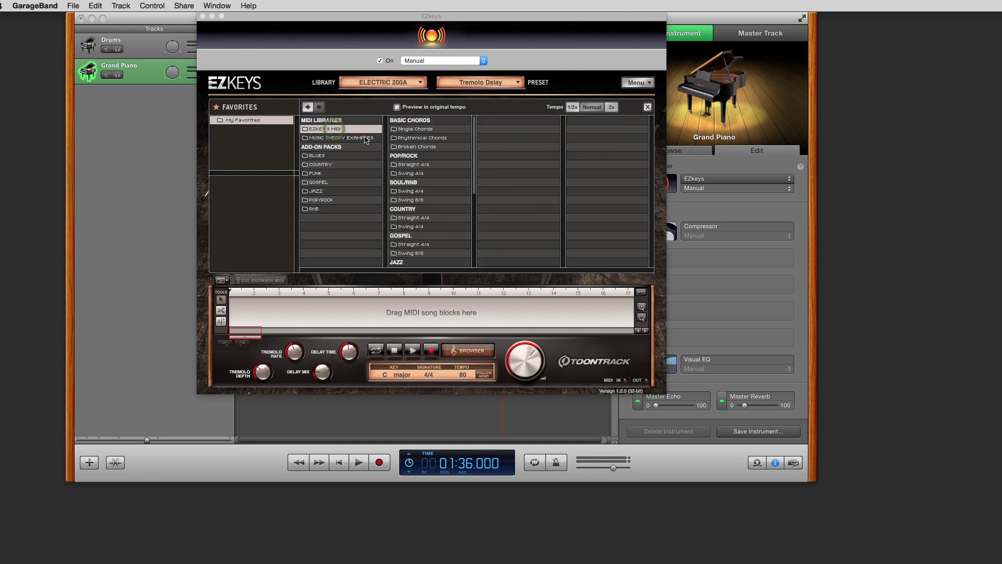
{"action": "scroll", "coordinate": [417, 162], "scroll_direction": "down", "scroll_amount": 2}
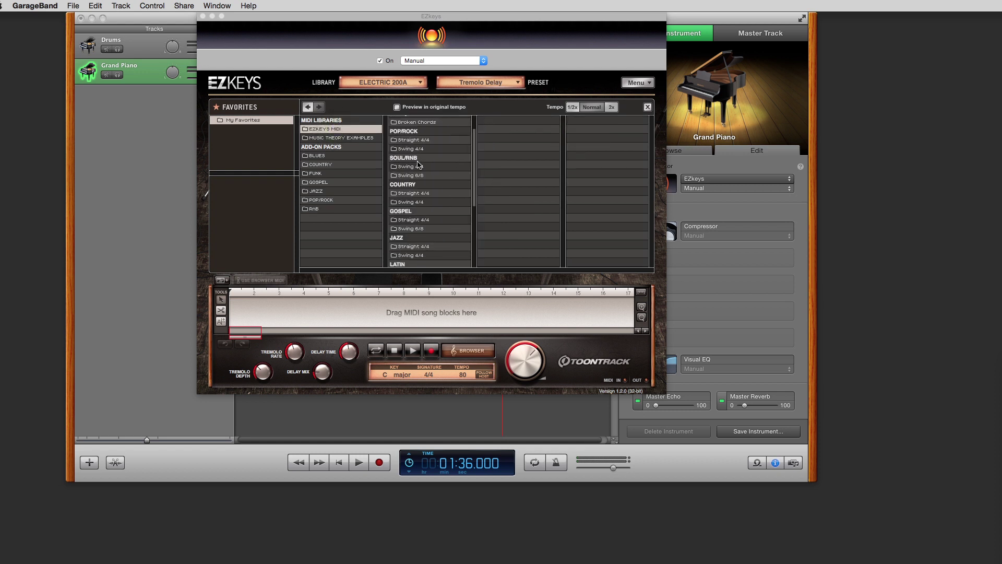
{"action": "left_click", "coordinate": [421, 141]}
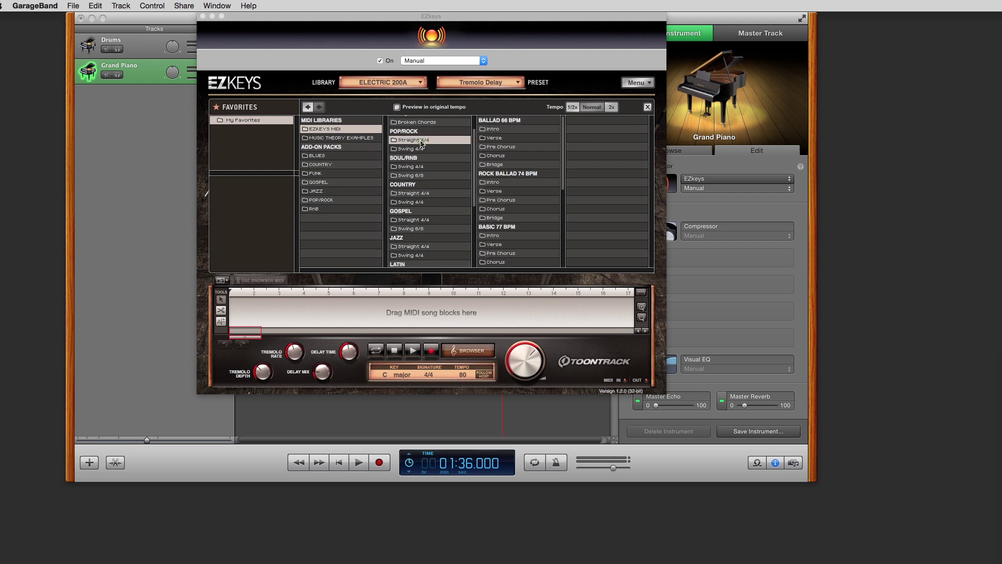
{"action": "scroll", "coordinate": [532, 160], "scroll_direction": "down", "scroll_amount": 5}
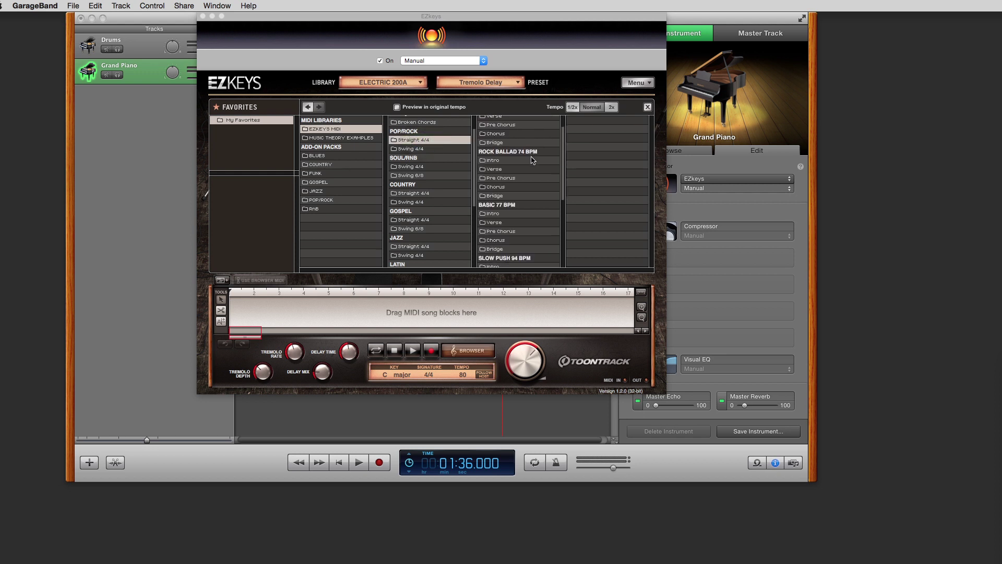
{"action": "scroll", "coordinate": [533, 159], "scroll_direction": "up", "scroll_amount": 2}
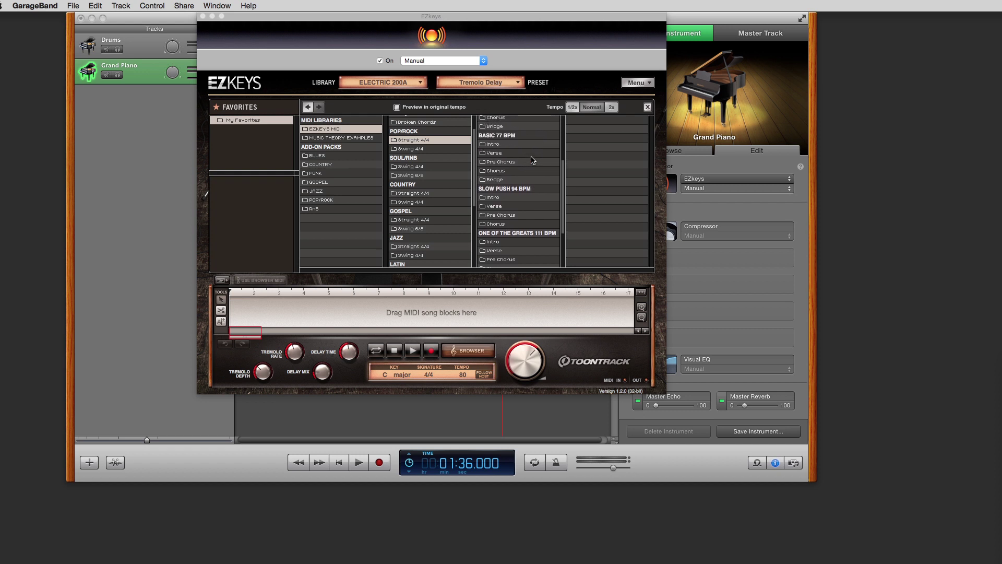
{"action": "left_click", "coordinate": [496, 204]}
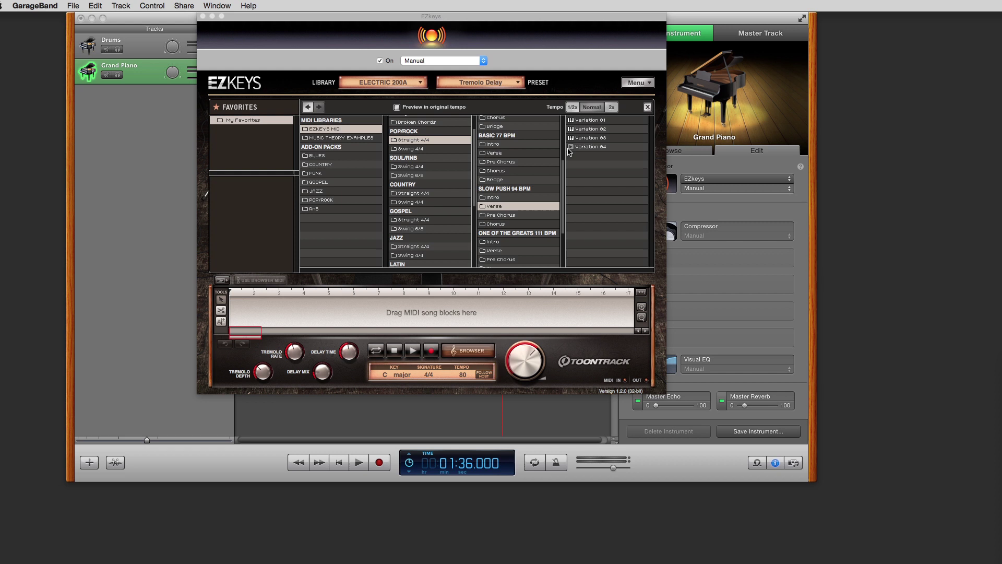
Step: Audition Variations 01, 04 and 02 of the Slow Push verse, and place Variation 02 at the start of the song track
{"action": "left_click", "coordinate": [571, 119]}
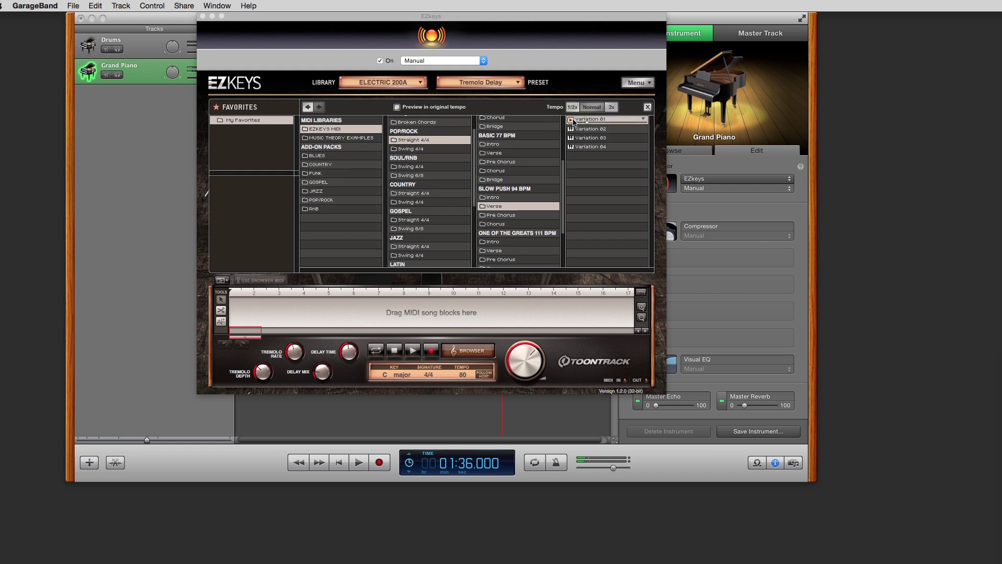
{"action": "left_click", "coordinate": [572, 149]}
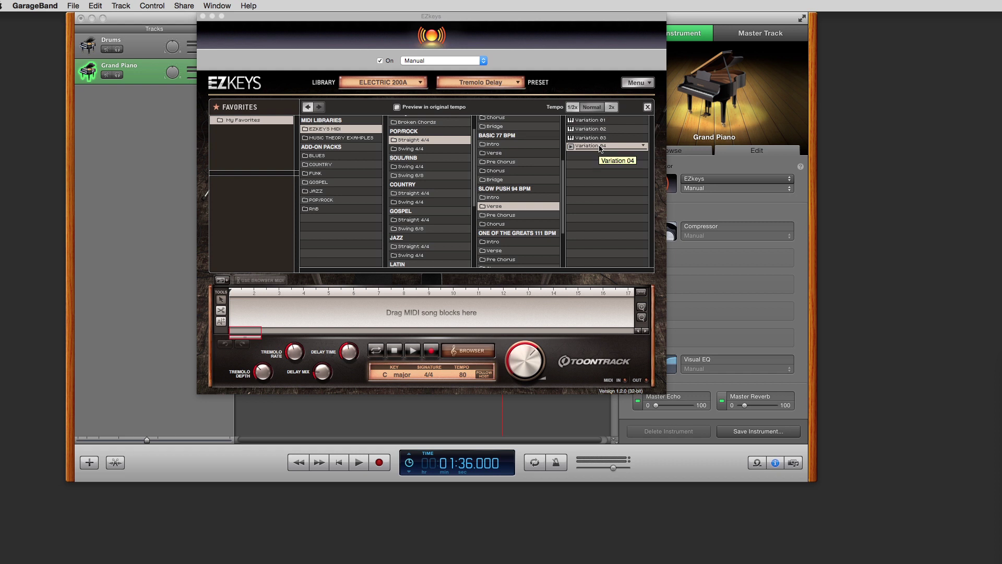
{"action": "left_click", "coordinate": [577, 129]}
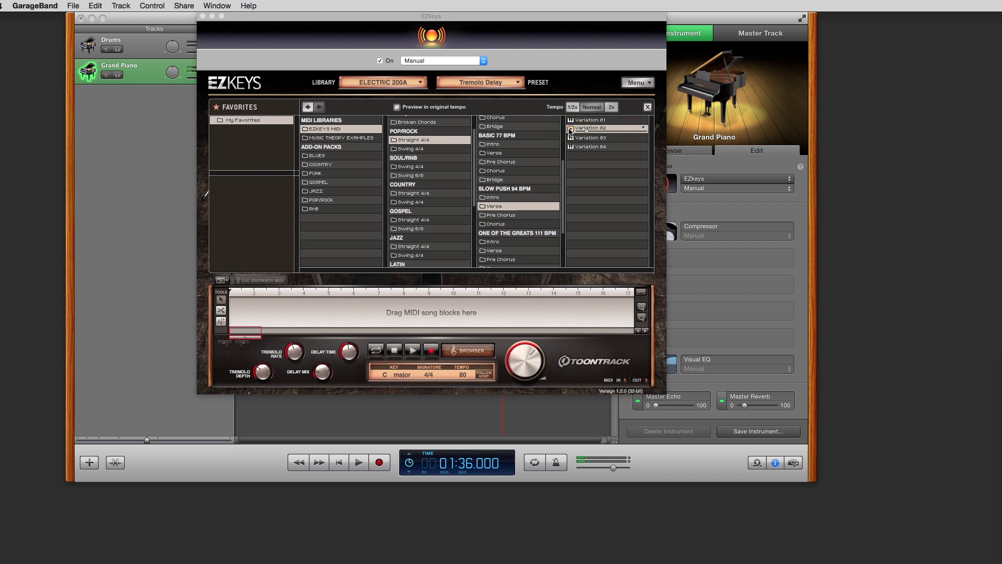
{"action": "left_click_drag", "start_coordinate": [570, 130], "coordinate": [355, 310]}
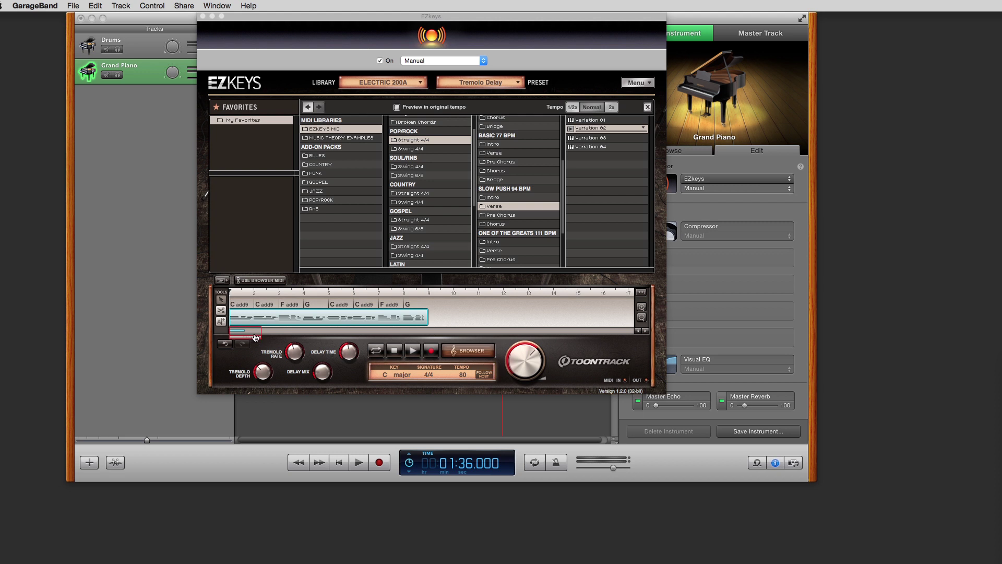
{"action": "left_click_drag", "start_coordinate": [261, 333], "coordinate": [263, 333]}
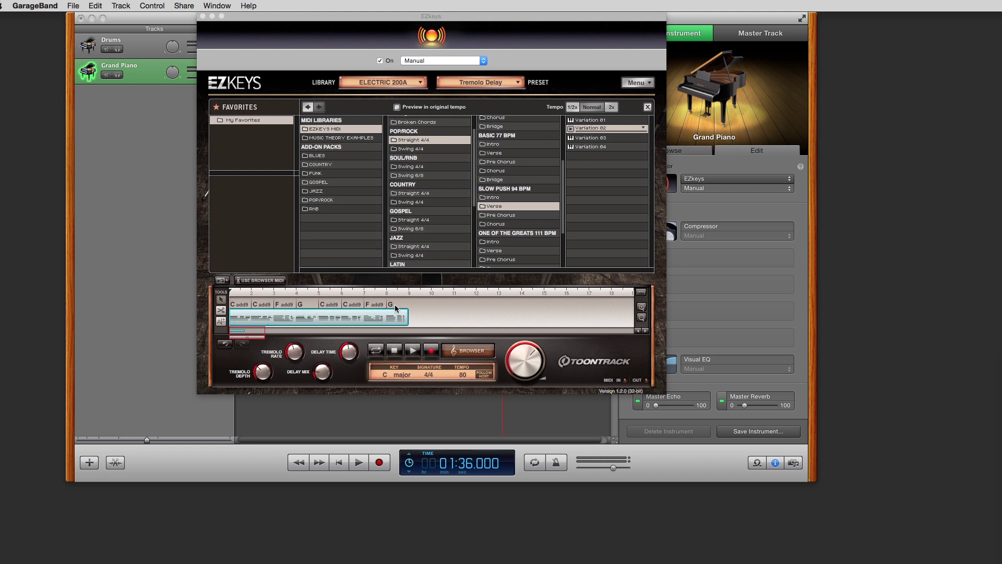
Step: Change the first chord of the song block to Dm7
{"action": "left_click", "coordinate": [237, 307]}
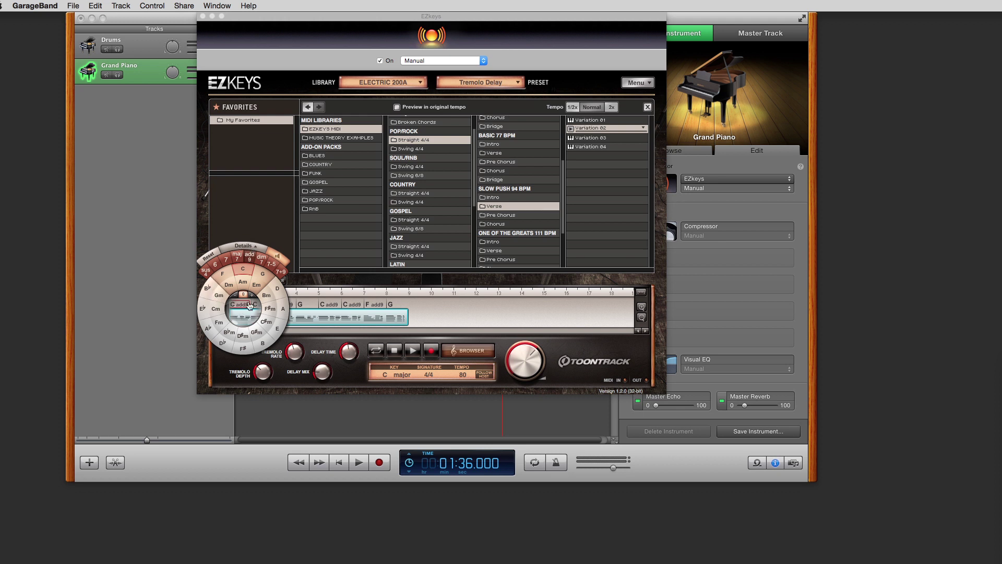
{"action": "left_click", "coordinate": [226, 283]}
{"action": "left_click", "coordinate": [227, 259]}
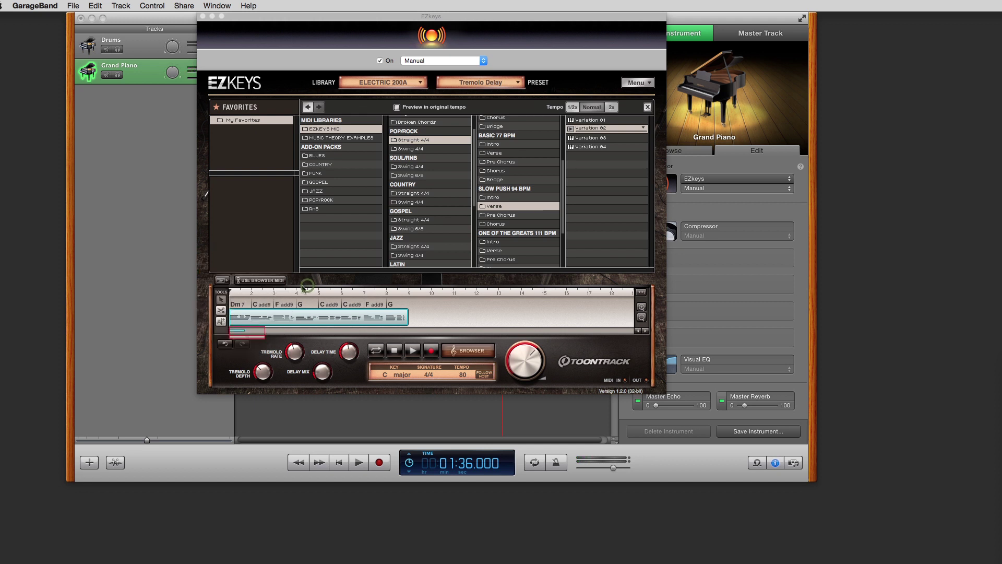
Step: Change the second chord of the song block to G7
{"action": "left_click", "coordinate": [261, 307]}
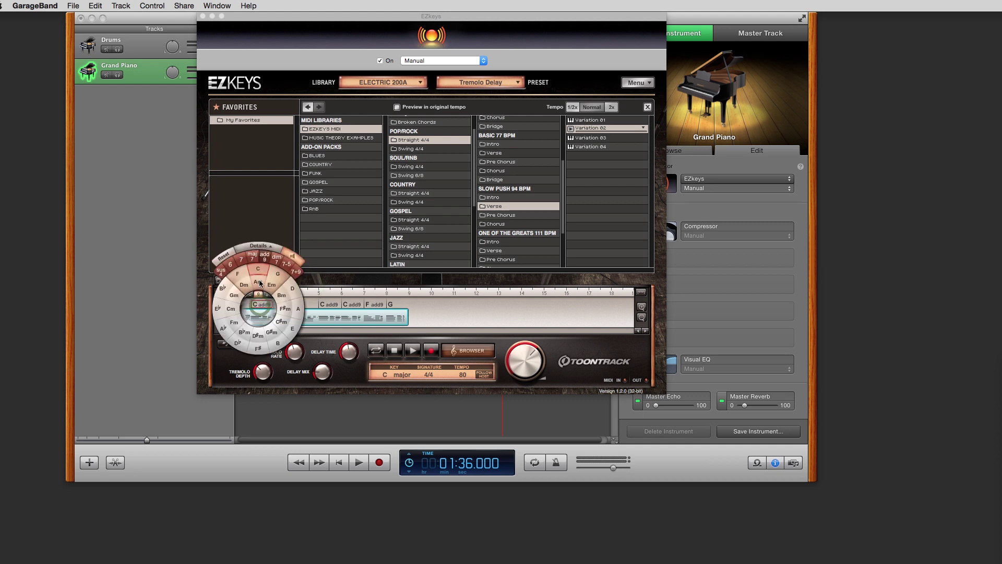
{"action": "left_click", "coordinate": [280, 276]}
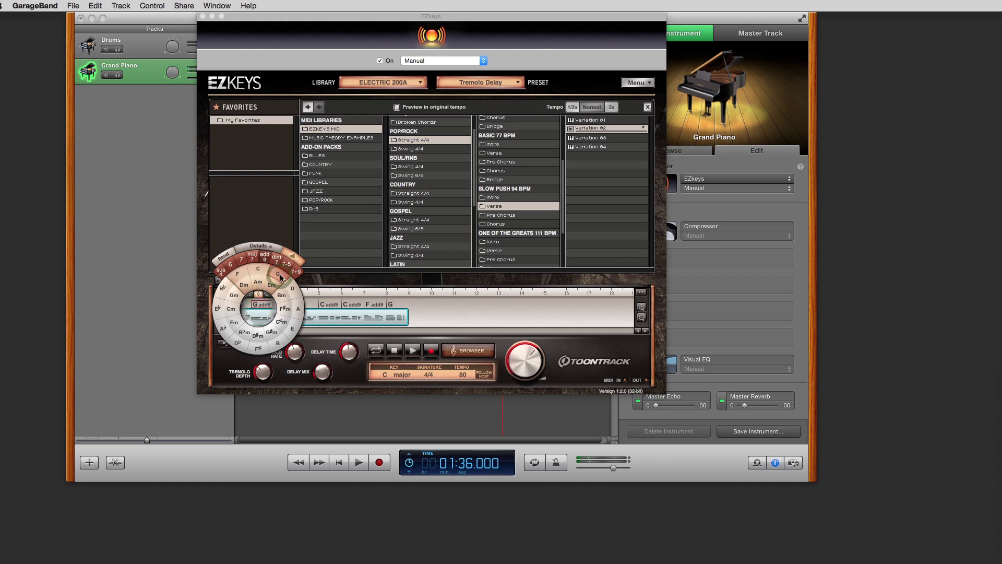
{"action": "left_click", "coordinate": [240, 260]}
Step: Show the G7 chord's details, lower its inversion and try it in different octaves
{"action": "left_click", "coordinate": [270, 250]}
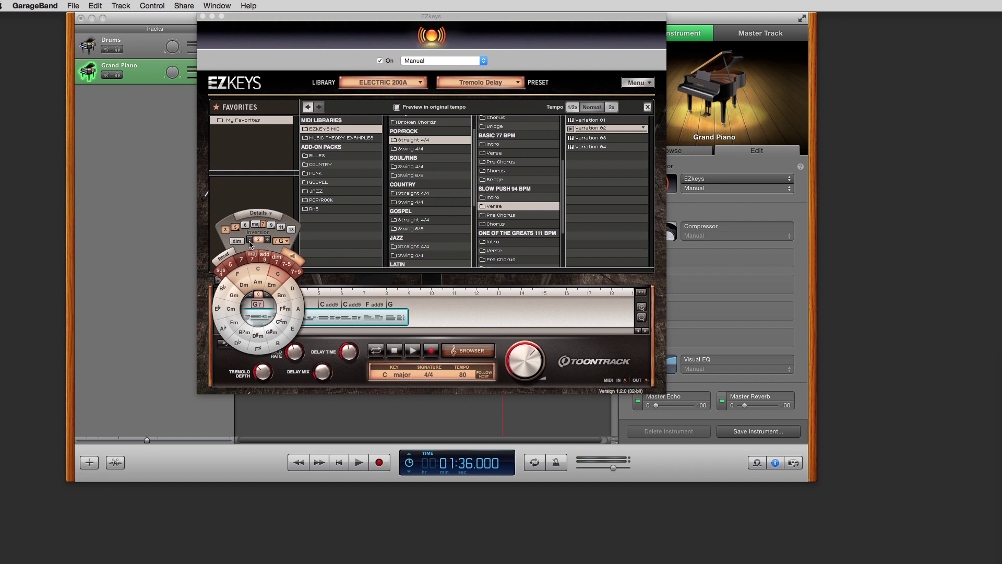
{"action": "left_click", "coordinate": [250, 242]}
{"action": "left_click", "coordinate": [267, 296]}
{"action": "left_click", "coordinate": [267, 296]}
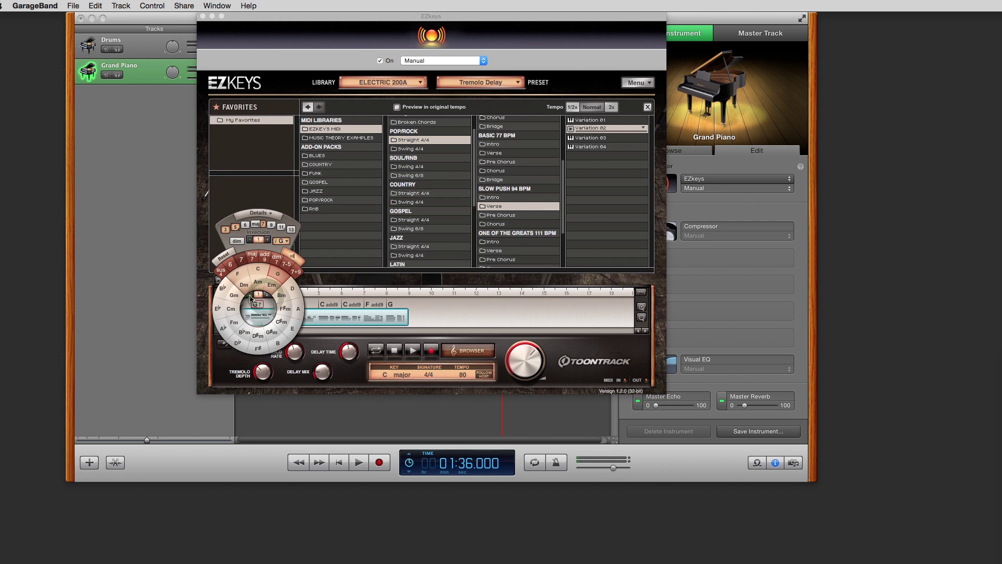
{"action": "left_click", "coordinate": [250, 296]}
{"action": "left_click", "coordinate": [250, 296]}
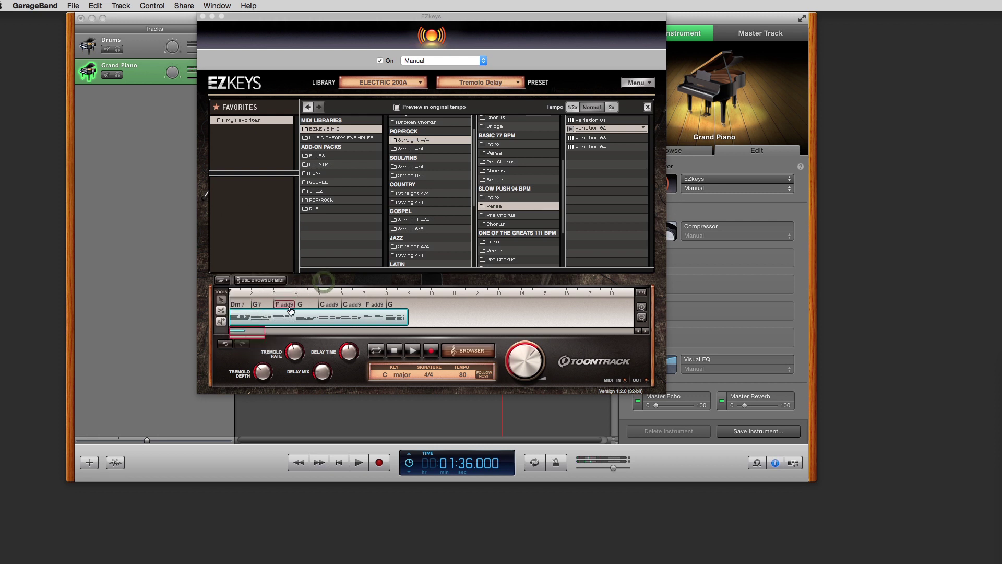
Step: Change the third chord to C maj9, raise its inversion and compare it without the ninth
{"action": "left_click", "coordinate": [288, 307]}
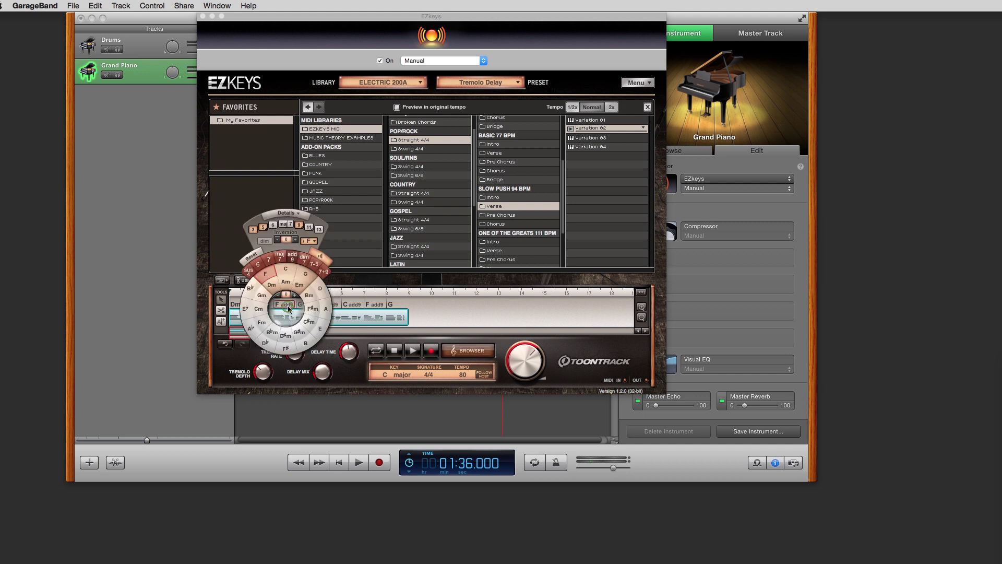
{"action": "left_click", "coordinate": [285, 276]}
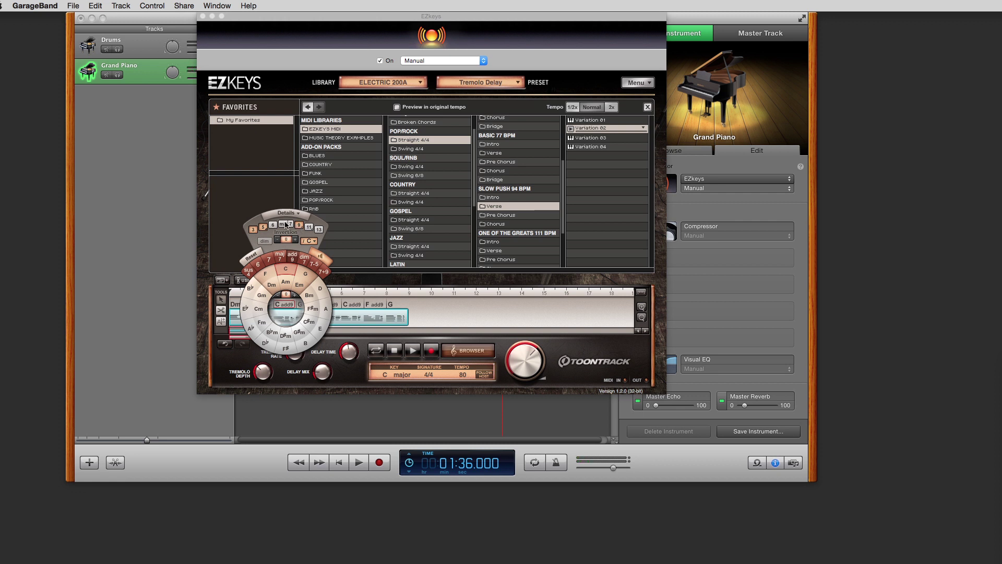
{"action": "left_click", "coordinate": [283, 224]}
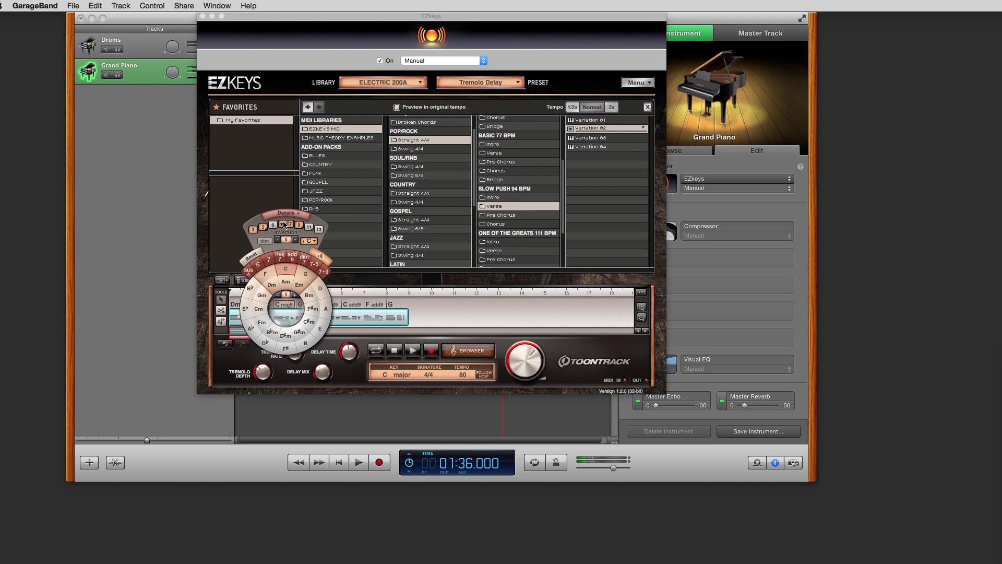
{"action": "left_click", "coordinate": [295, 297]}
{"action": "left_click", "coordinate": [296, 240]}
{"action": "left_click", "coordinate": [300, 225]}
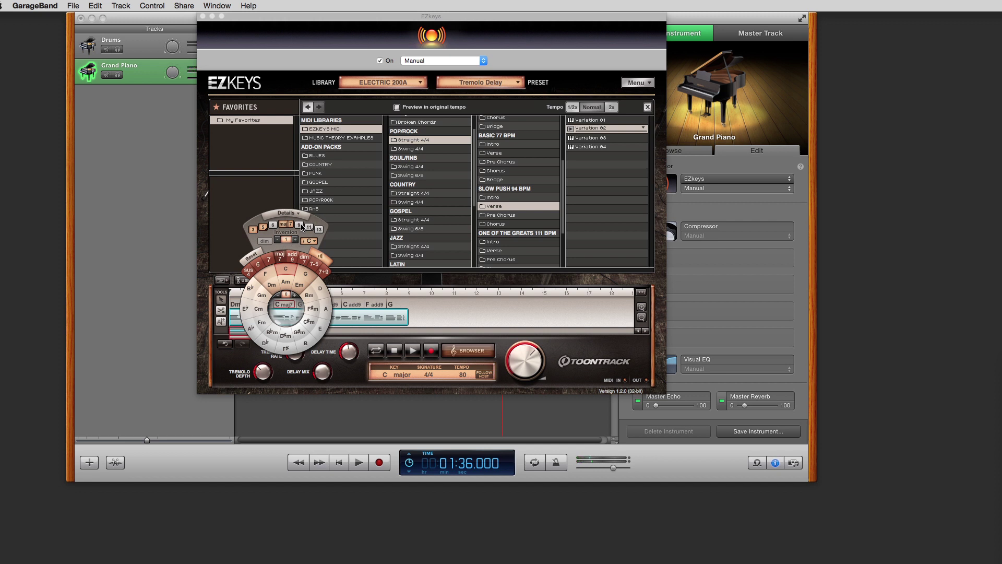
{"action": "left_click", "coordinate": [300, 226]}
{"action": "left_click", "coordinate": [356, 282]}
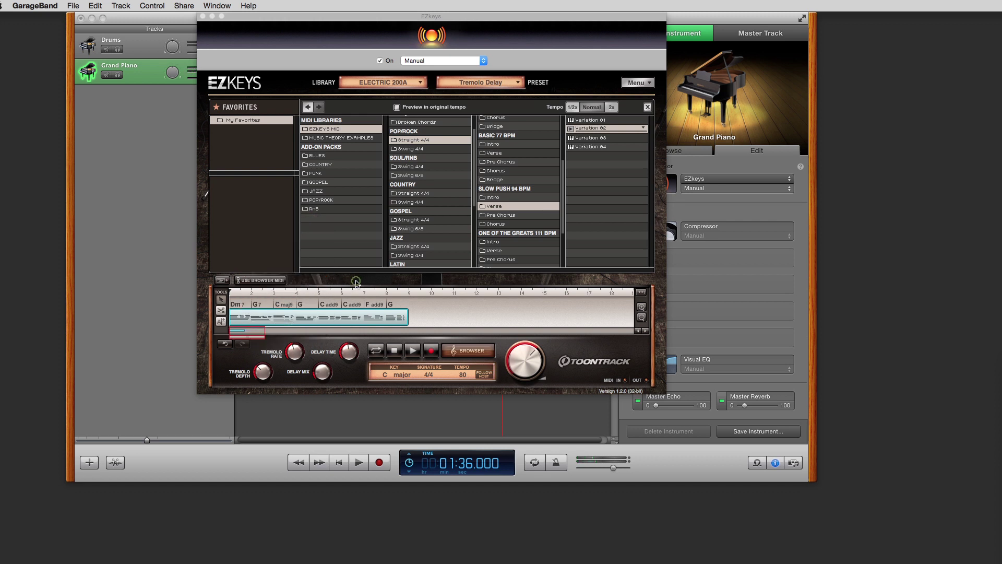
Step: Change the fourth chord of the song block to F maj7
{"action": "left_click", "coordinate": [301, 307]}
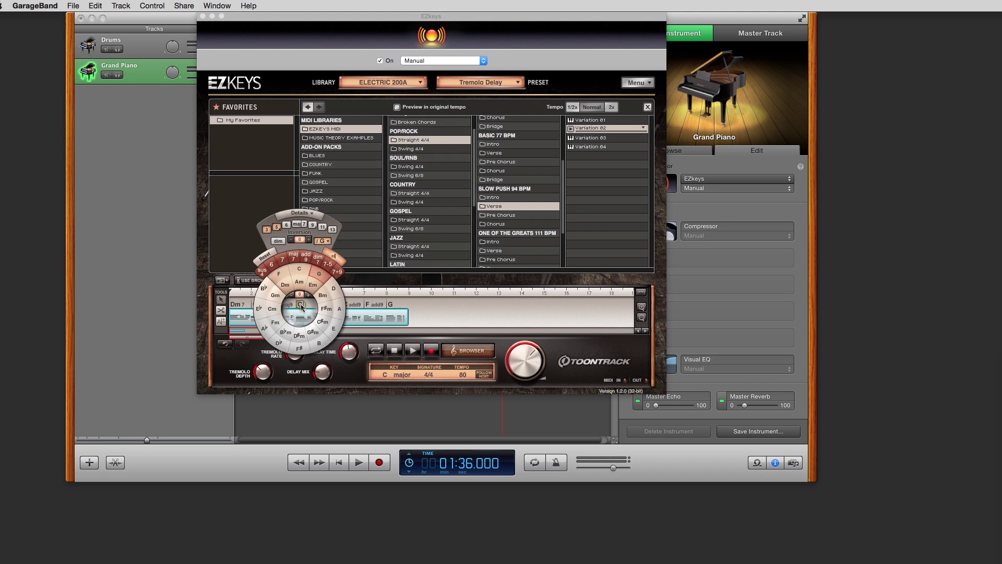
{"action": "left_click", "coordinate": [283, 276]}
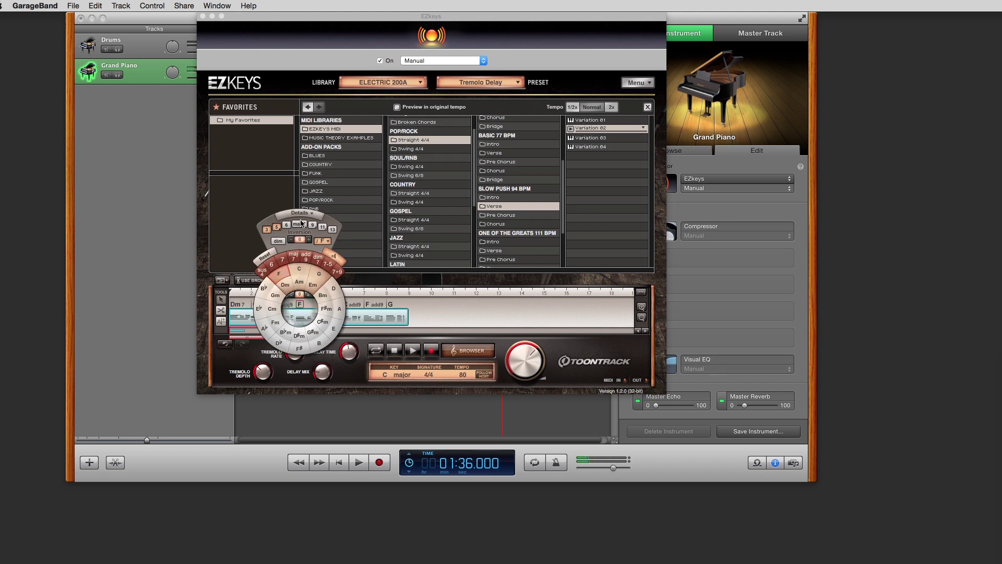
{"action": "left_click", "coordinate": [301, 225]}
{"action": "left_click", "coordinate": [366, 286]}
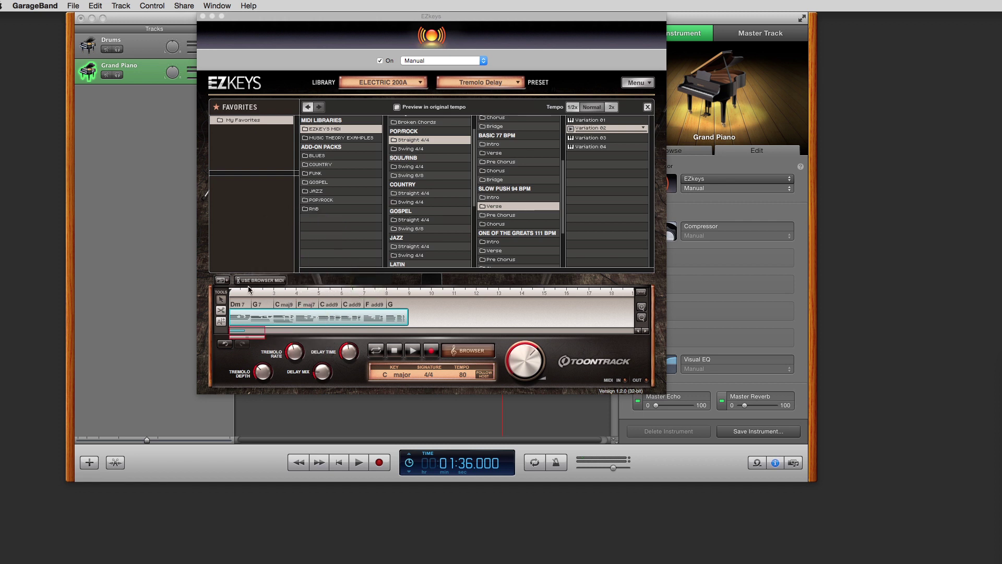
Step: Split the song block at bar 5, right after the F maj7 chord, and return to the selection tool
{"action": "left_click", "coordinate": [219, 312]}
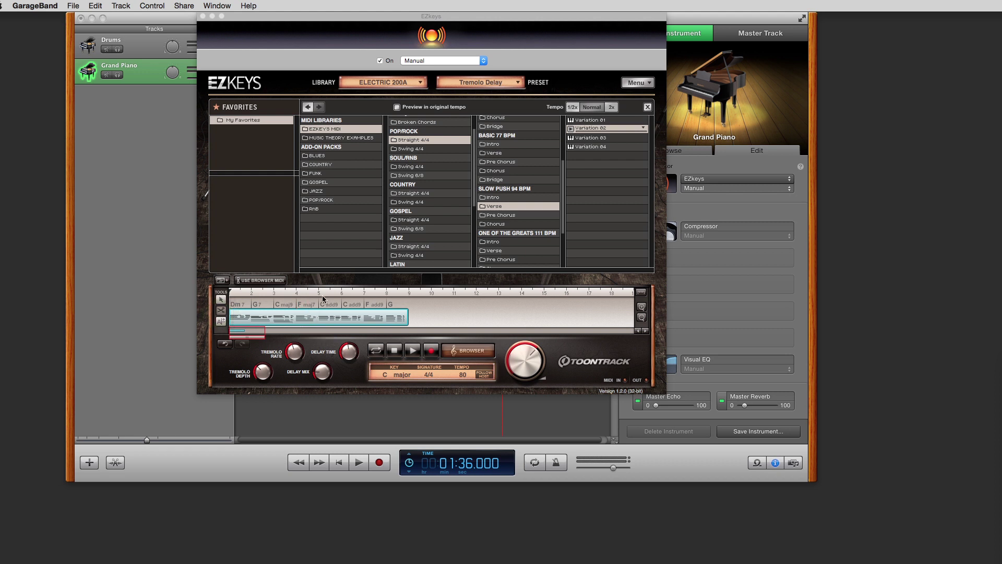
{"action": "left_click", "coordinate": [321, 317]}
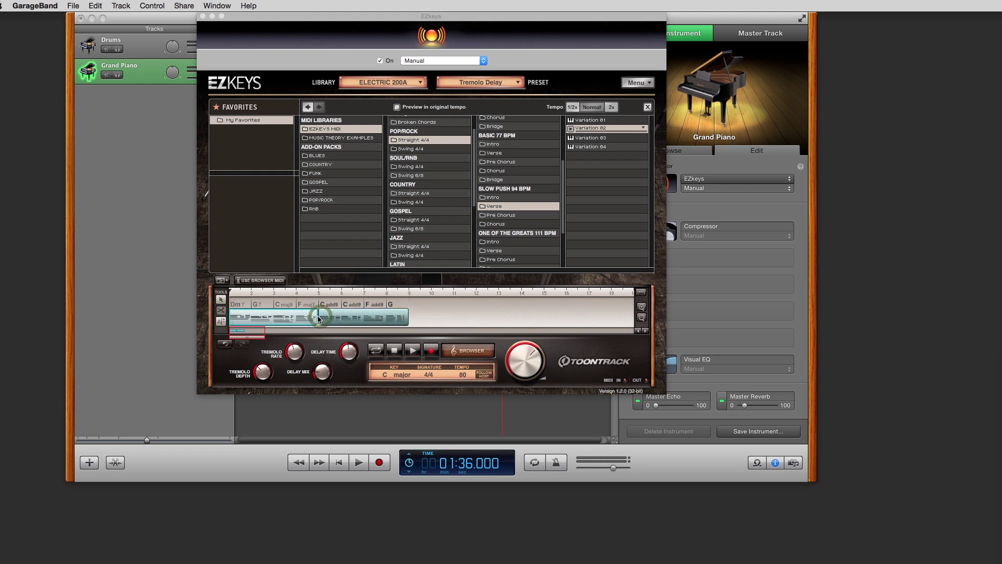
{"action": "left_click", "coordinate": [221, 299]}
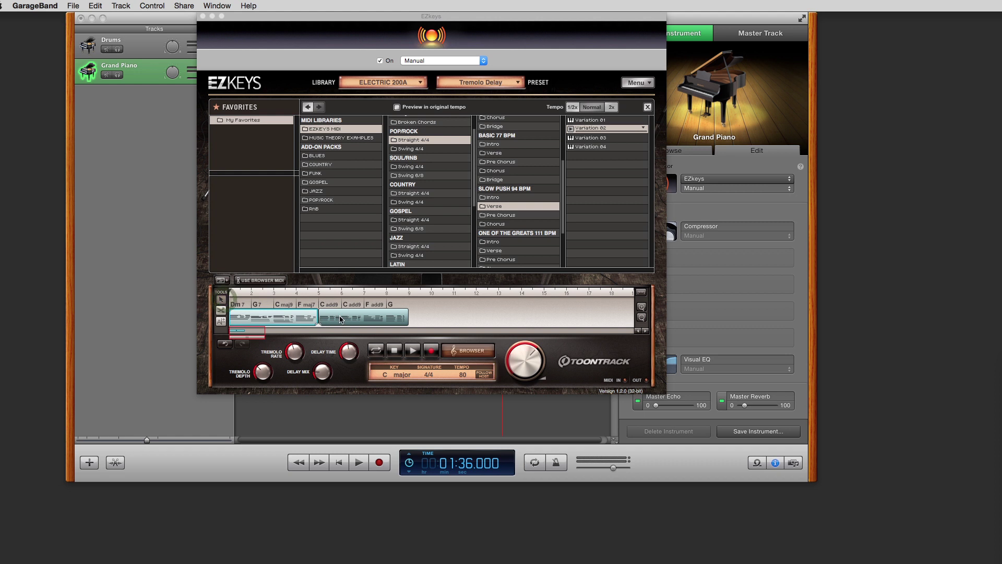
Step: Try randomizing the chords of the second song block and removing the block, and undo these changes
{"action": "right_click", "coordinate": [340, 319]}
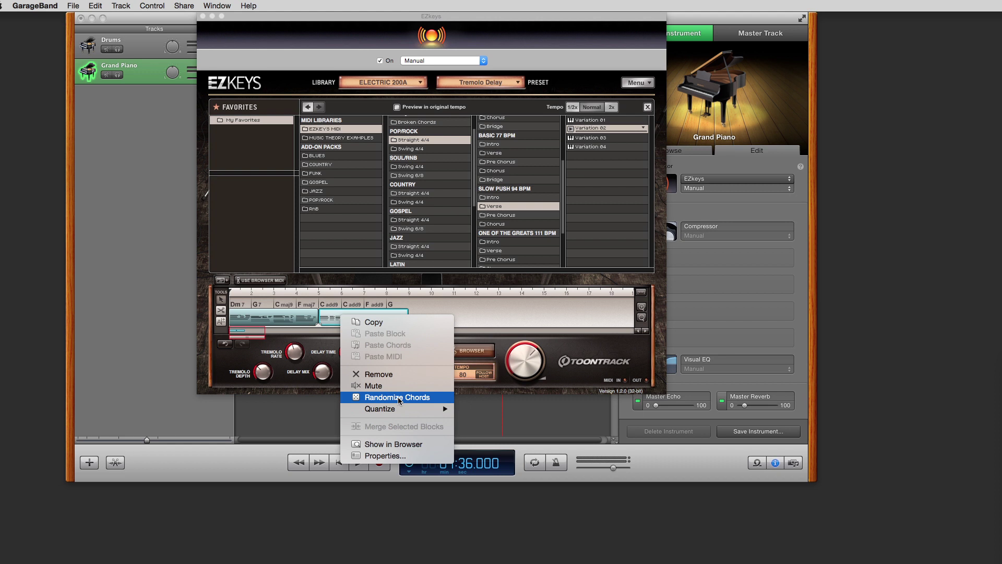
{"action": "left_click", "coordinate": [398, 397]}
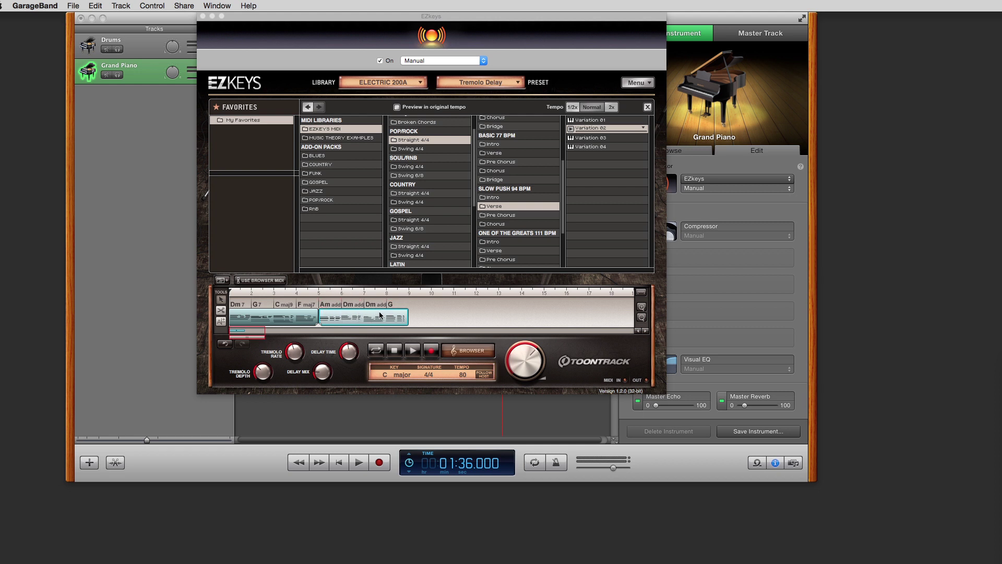
{"action": "right_click", "coordinate": [353, 313]}
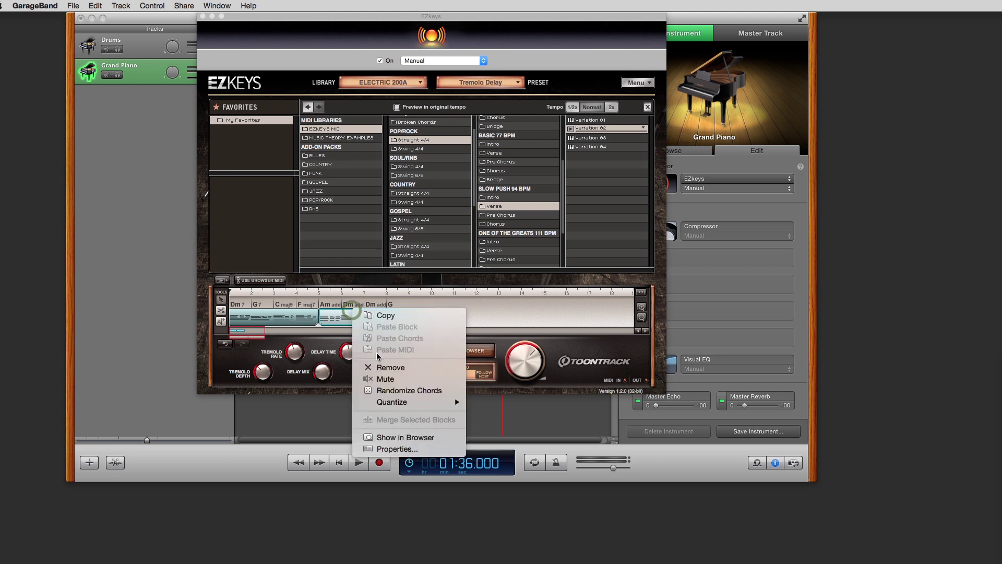
{"action": "left_click", "coordinate": [388, 368]}
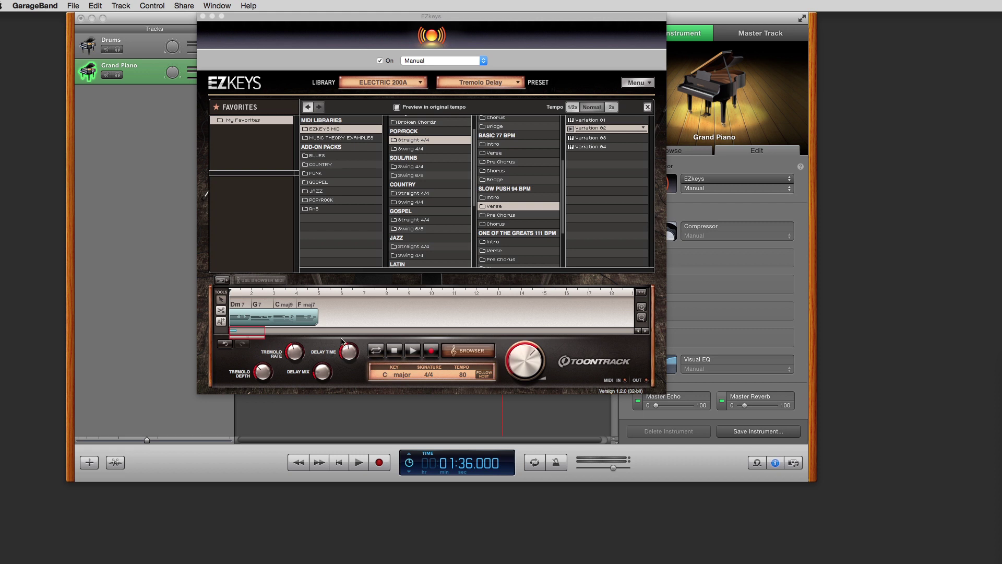
{"action": "left_click", "coordinate": [224, 345]}
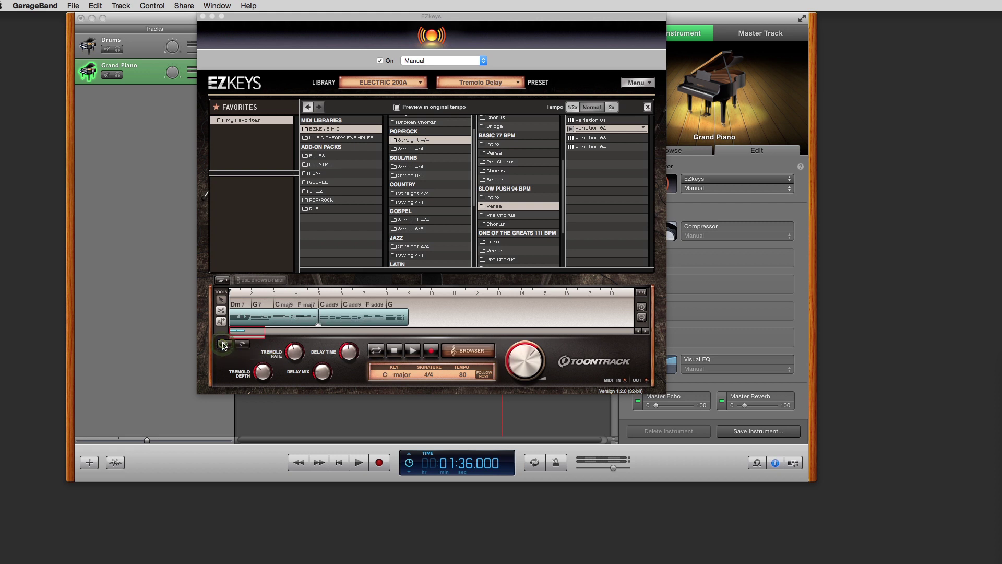
{"action": "left_click", "coordinate": [223, 345]}
Step: Shorten the song part to end at bar 5, after the F maj7 chord, and play it briefly
{"action": "left_click_drag", "start_coordinate": [407, 314], "coordinate": [319, 309]}
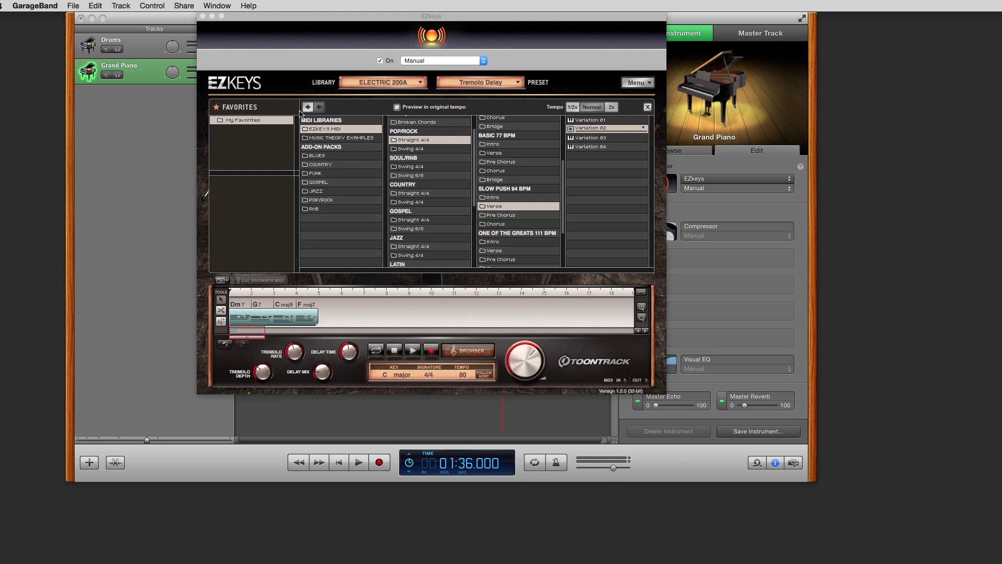
{"action": "left_click", "coordinate": [413, 353]}
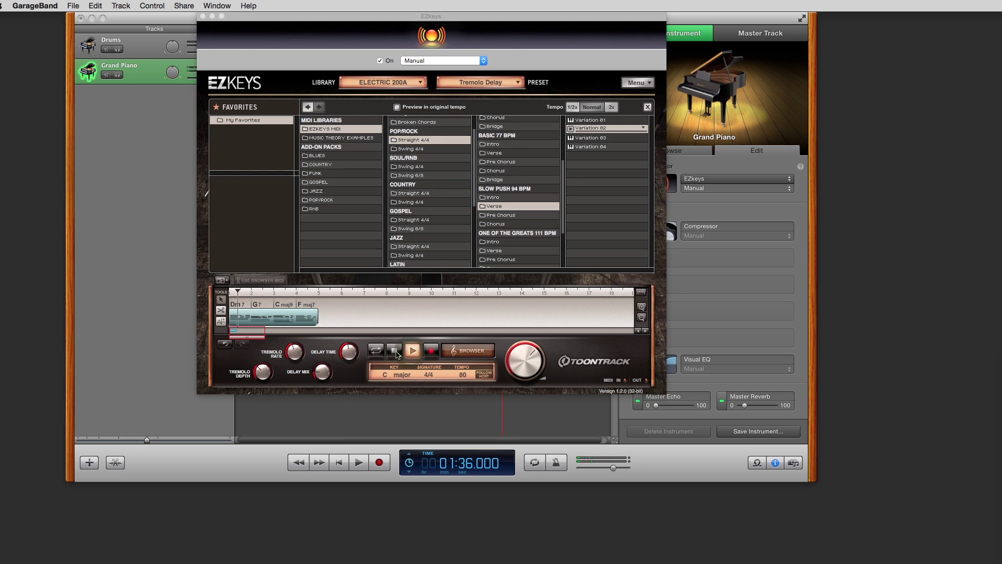
{"action": "left_click", "coordinate": [395, 351]}
Step: Move the EZkeys window aside to uncover the tracks and switch the project's time display to Measures
{"action": "left_click_drag", "start_coordinate": [364, 21], "coordinate": [603, 33]}
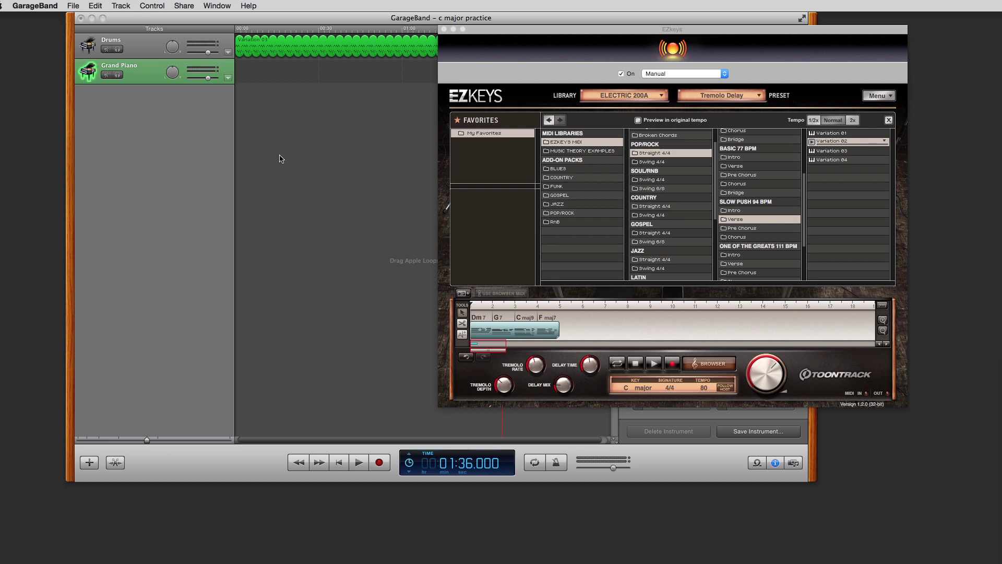
{"action": "left_click", "coordinate": [410, 457]}
{"action": "left_click", "coordinate": [410, 462]}
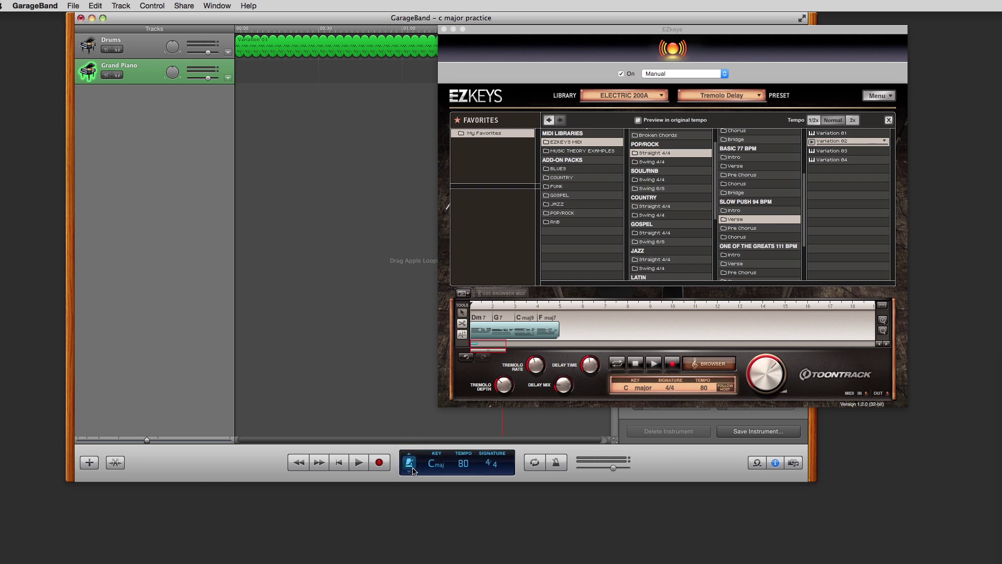
{"action": "left_click", "coordinate": [412, 470]}
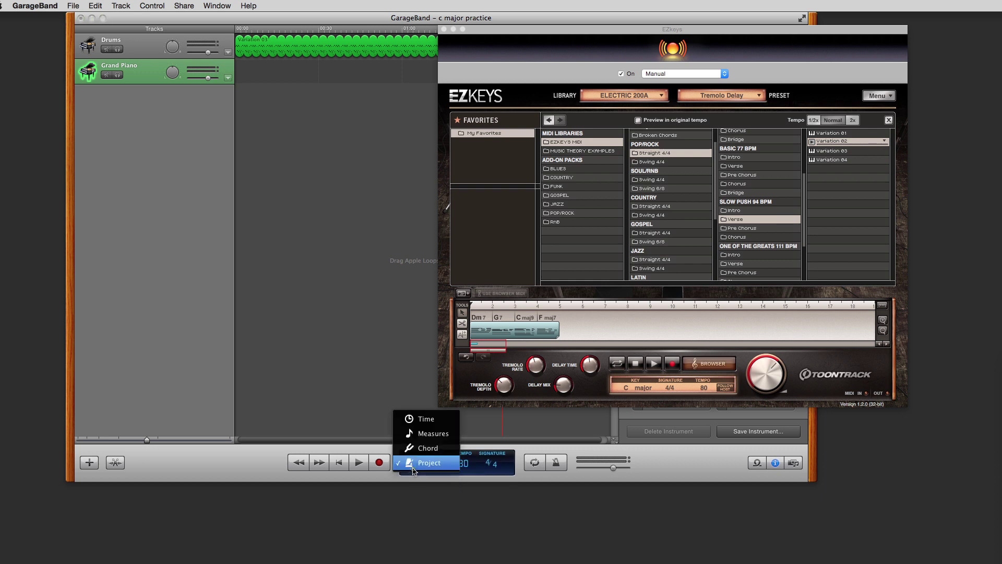
{"action": "left_click", "coordinate": [423, 433]}
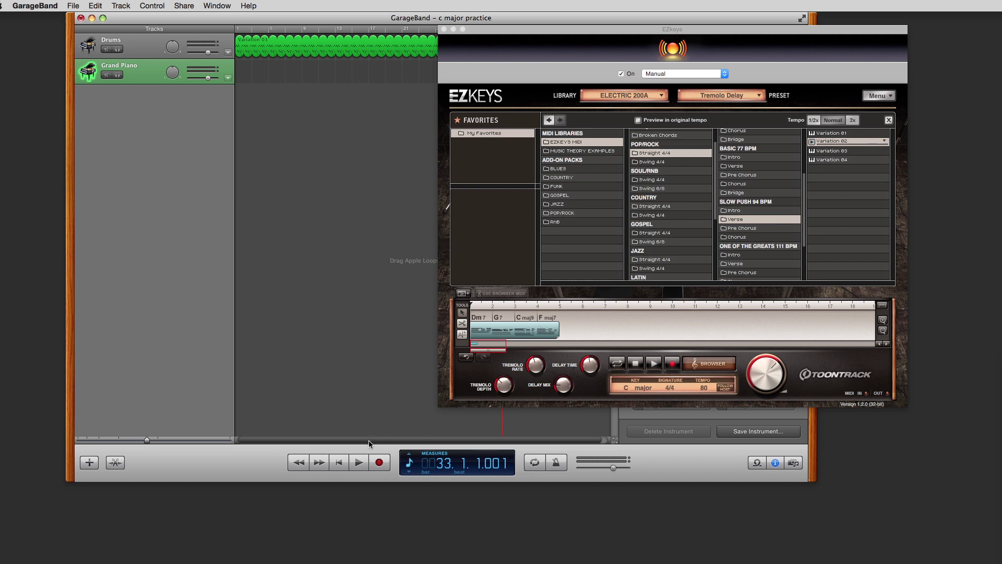
Step: Play the drums together with the EZkeys chords from bar 1 and stop after the four-bar progression
{"action": "left_click", "coordinate": [359, 463]}
{"action": "left_click", "coordinate": [259, 440]}
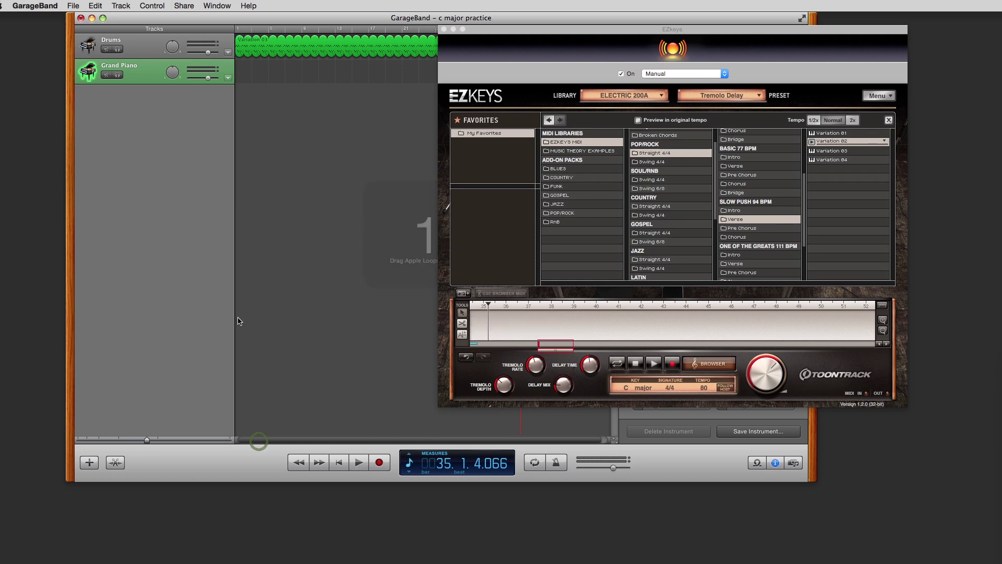
{"action": "left_click", "coordinate": [257, 32]}
{"action": "left_click", "coordinate": [255, 30]}
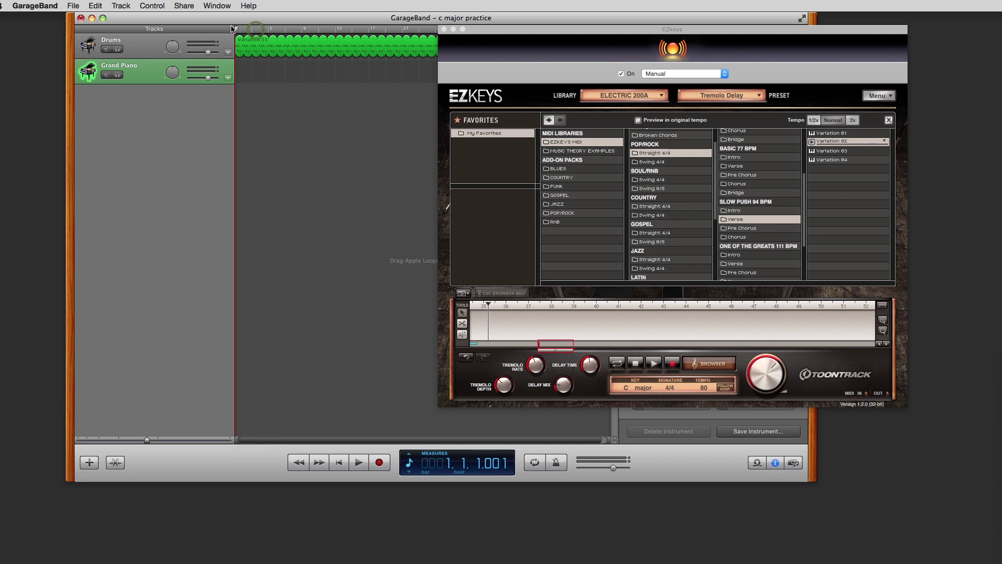
{"action": "left_click", "coordinate": [359, 462]}
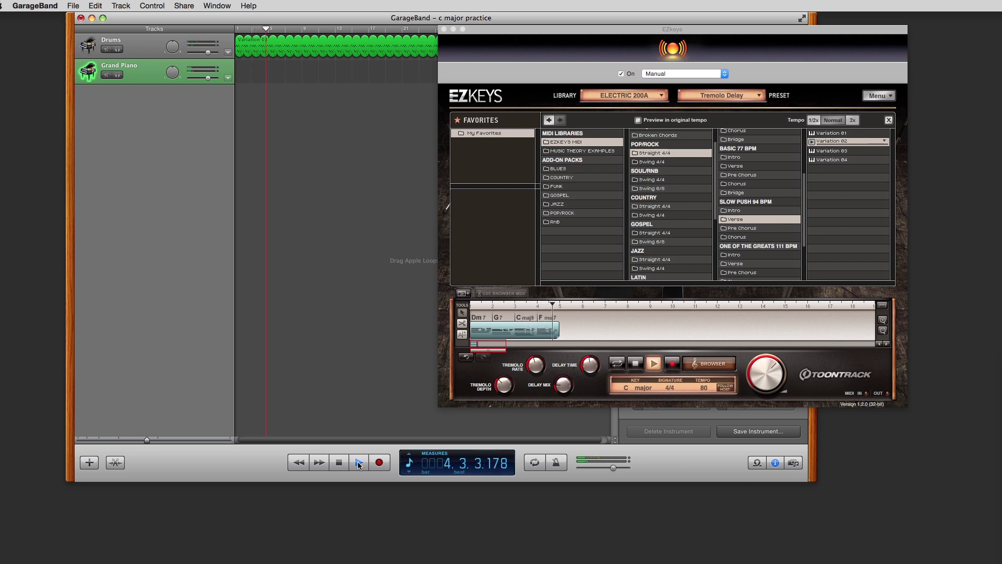
{"action": "left_click", "coordinate": [339, 462]}
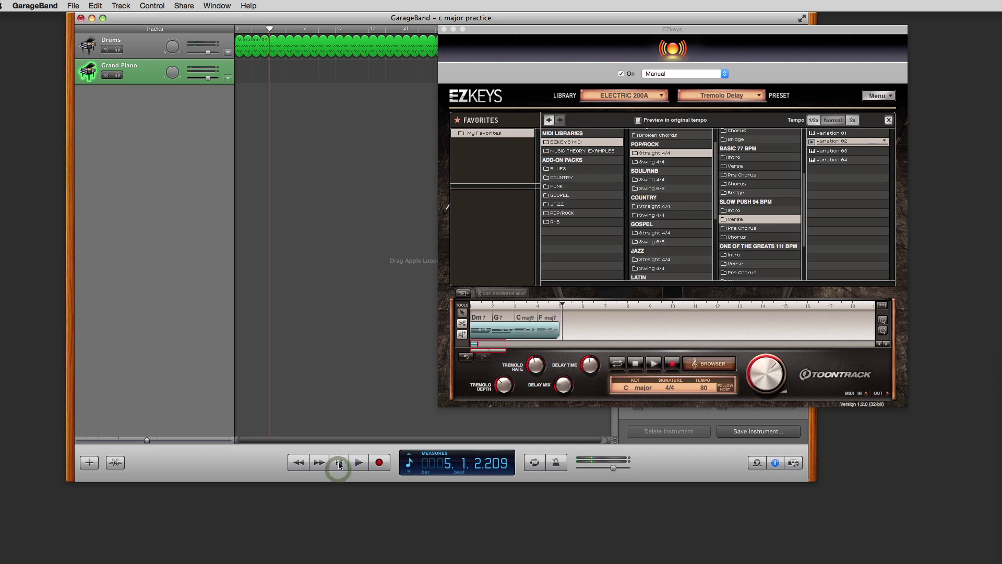
Step: Try duplicating the song block directly behind itself at bar 5, and undo the copy
{"action": "right_click", "coordinate": [540, 334]}
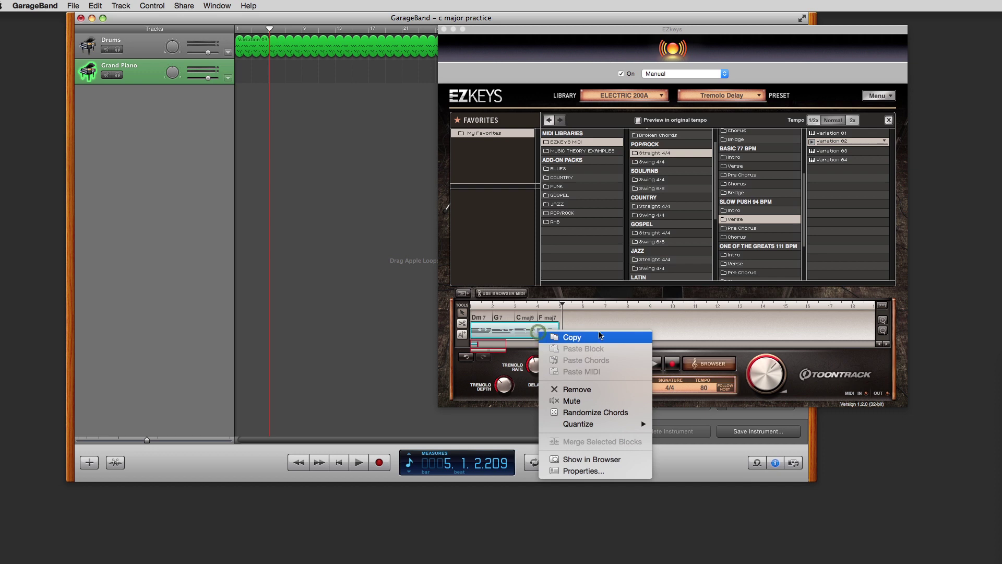
{"action": "left_click", "coordinate": [574, 317]}
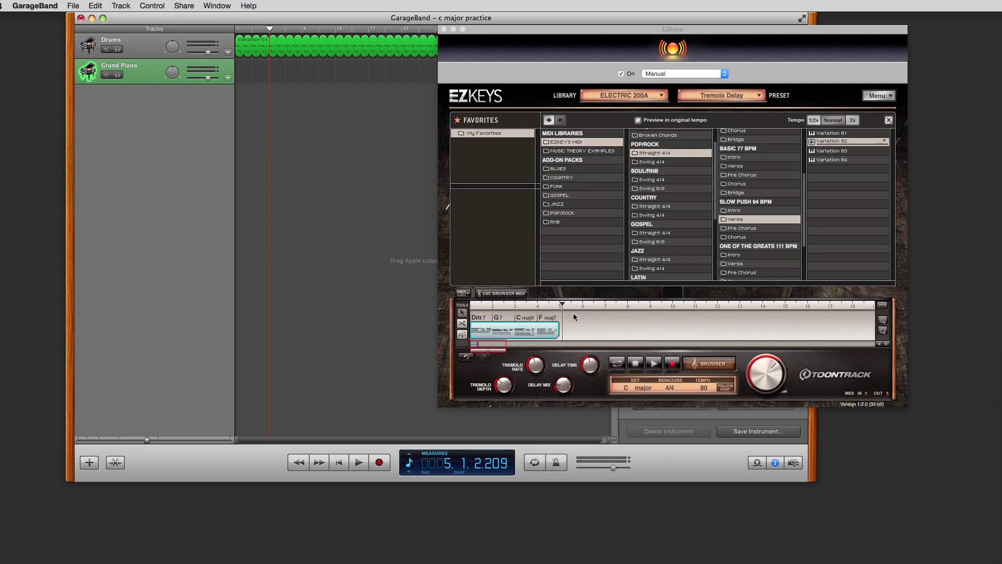
{"action": "left_click", "coordinate": [525, 331]}
{"action": "left_click_drag", "start_coordinate": [525, 330], "coordinate": [617, 329]}
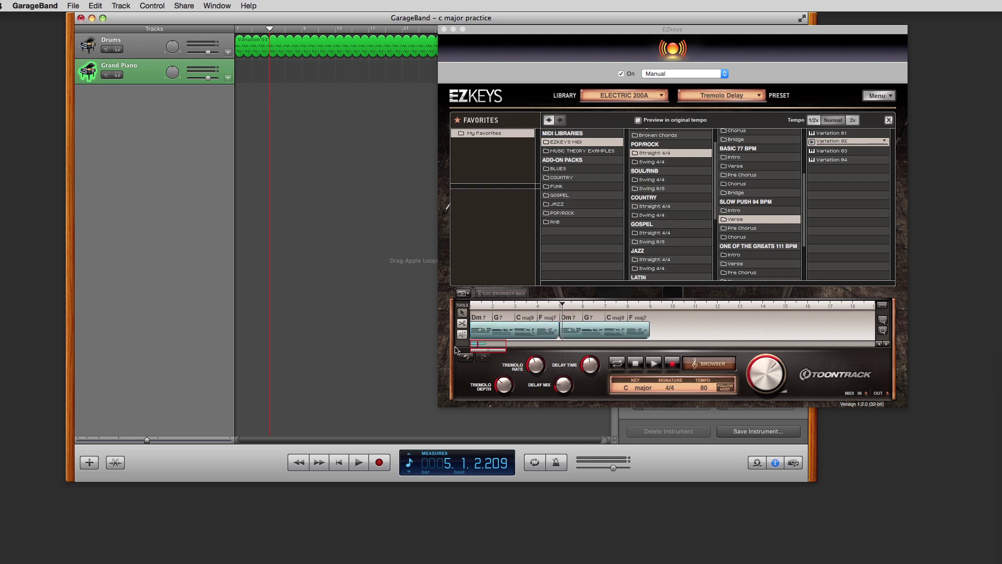
{"action": "left_click", "coordinate": [467, 358]}
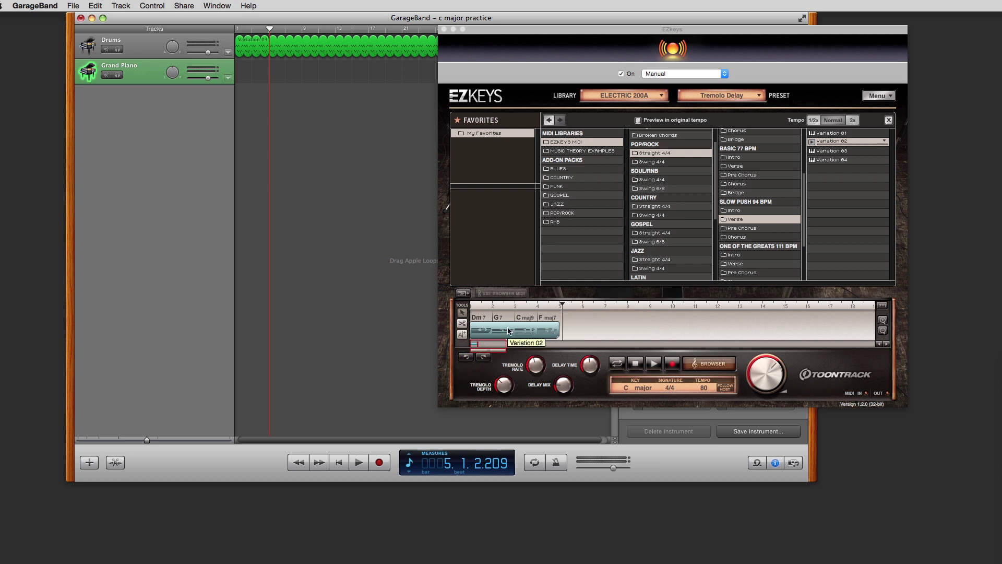
Step: Place the song block as MIDI at bar 1 of the Grand Piano track and remove it from the EZkeys song track
{"action": "left_click_drag", "start_coordinate": [508, 330], "coordinate": [240, 75]}
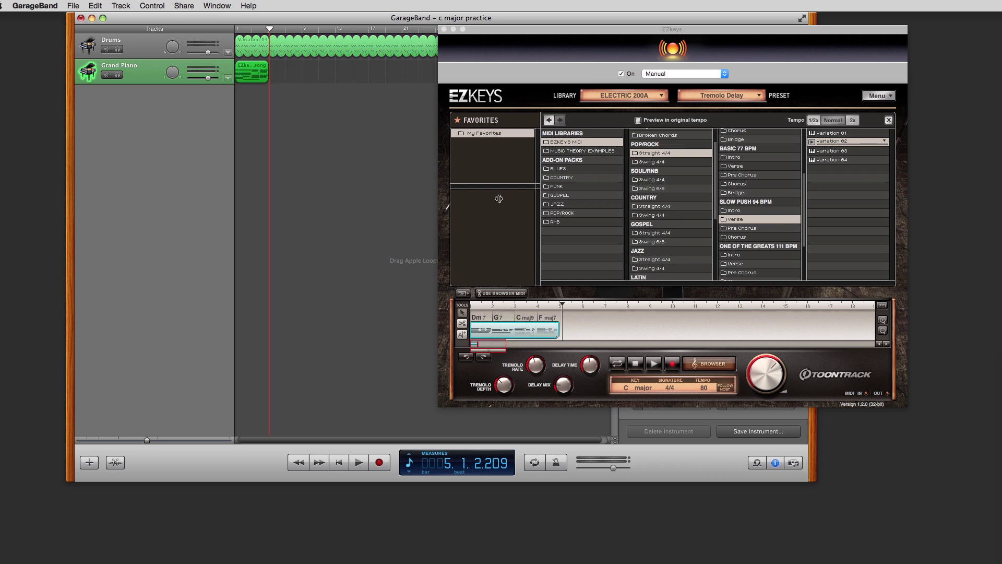
{"action": "right_click", "coordinate": [529, 333]}
{"action": "left_click", "coordinate": [558, 388]}
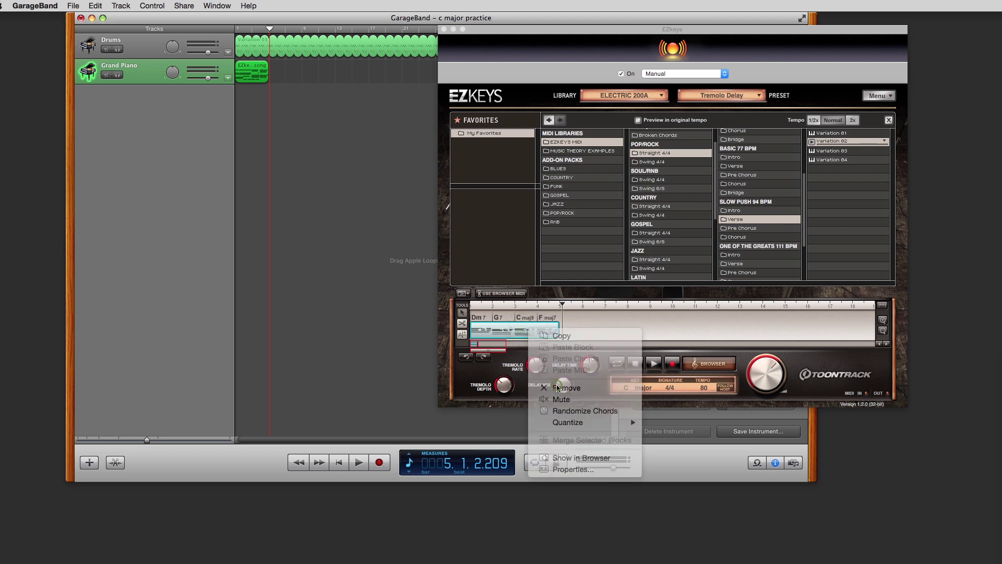
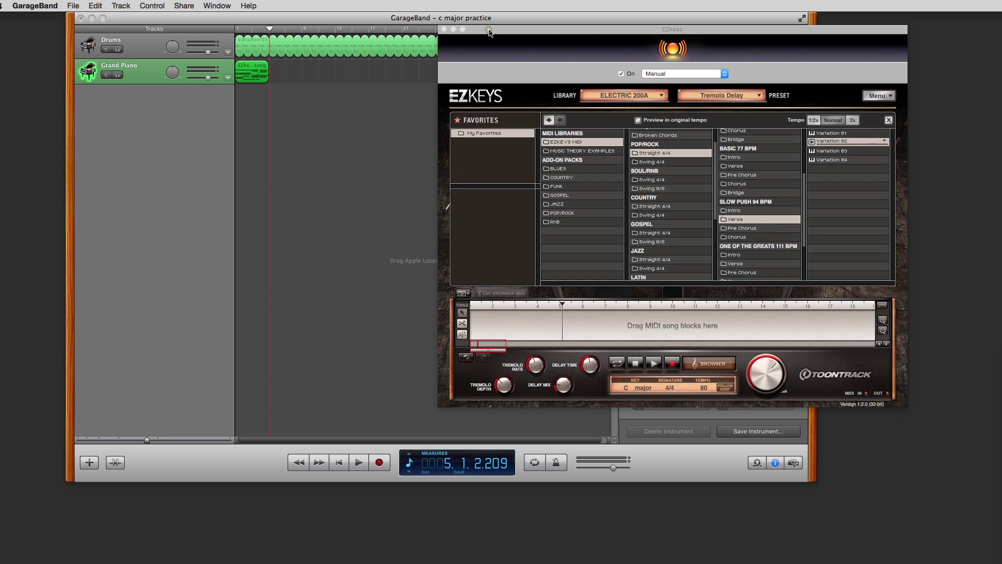
Step: Close the EZkeys window and loop the Grand Piano region until it ends together with the drum region
{"action": "left_click_drag", "start_coordinate": [485, 28], "coordinate": [535, 5]}
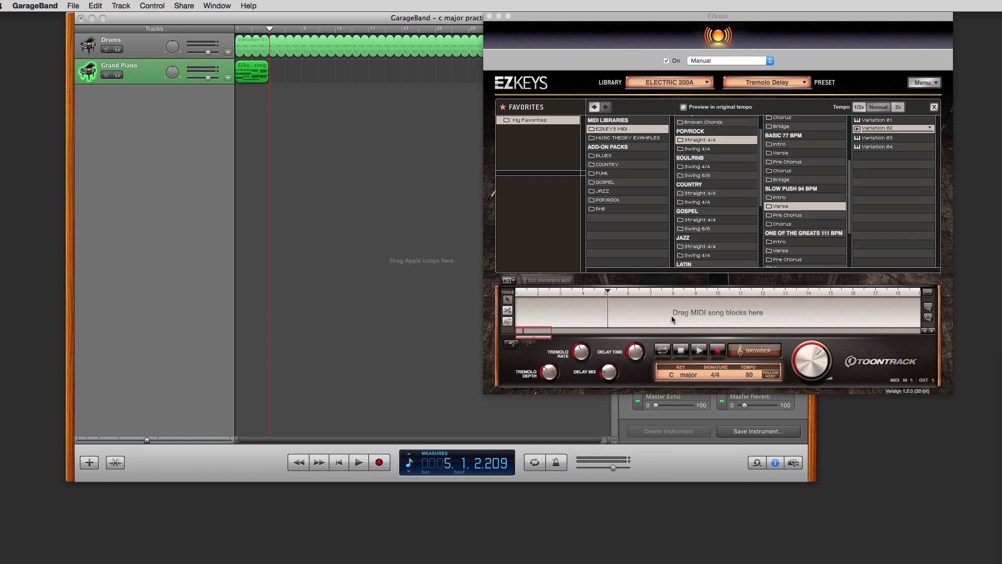
{"action": "left_click", "coordinate": [489, 17]}
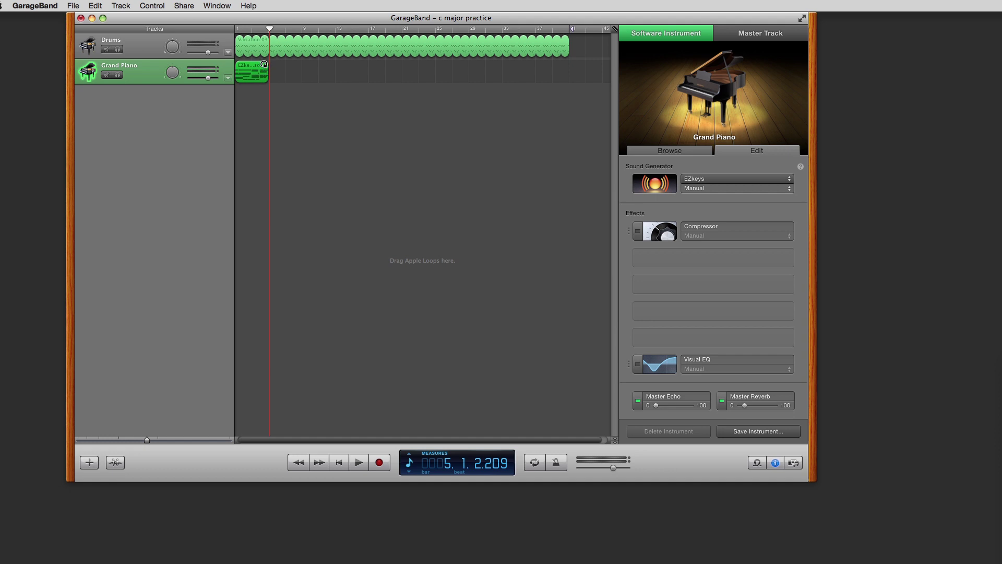
{"action": "left_click_drag", "start_coordinate": [263, 64], "coordinate": [573, 99]}
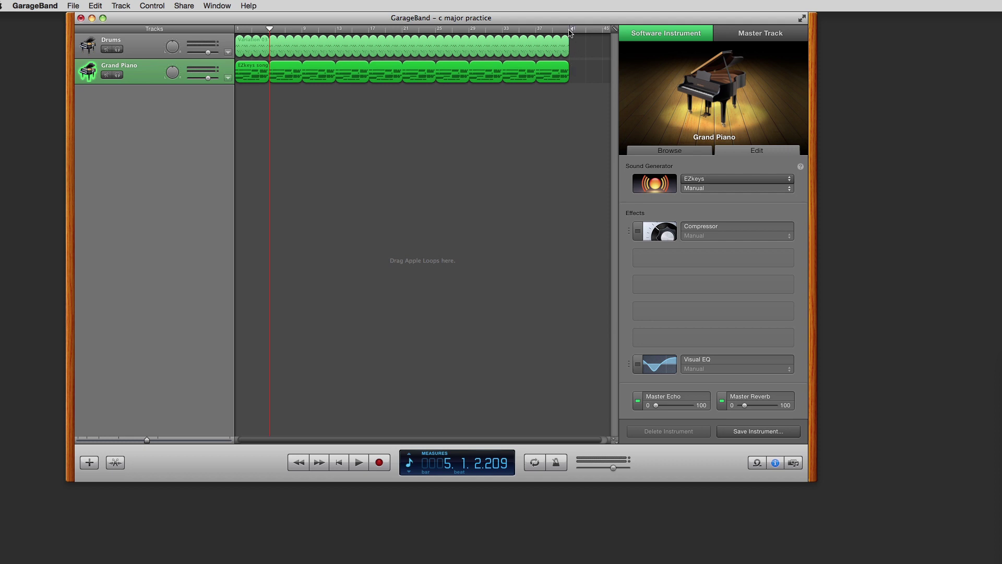
Step: Try cycled playback of bars 13 to 17, turn the cycle region off and return the playhead to the song start
{"action": "left_click", "coordinate": [151, 47]}
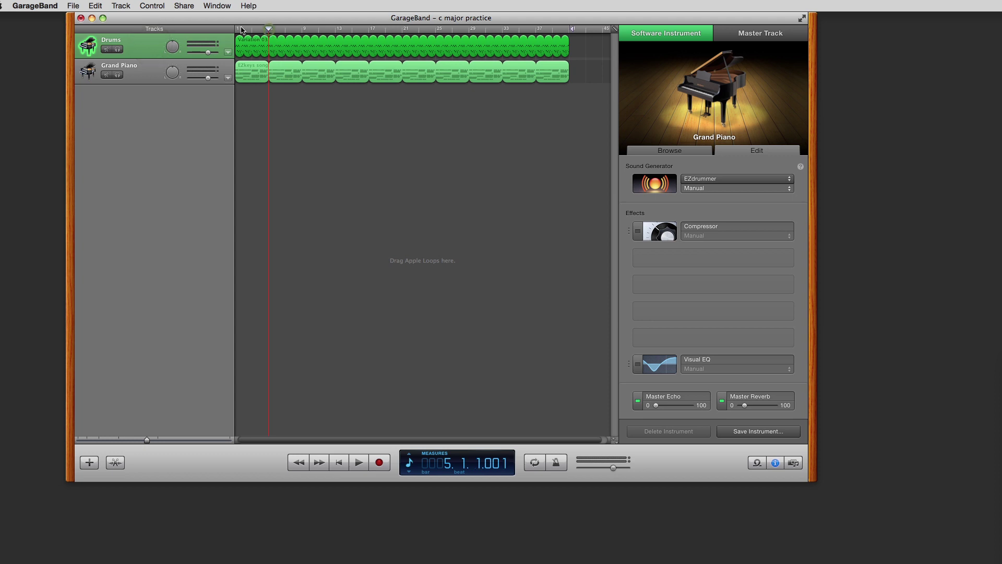
{"action": "left_click", "coordinate": [269, 29]}
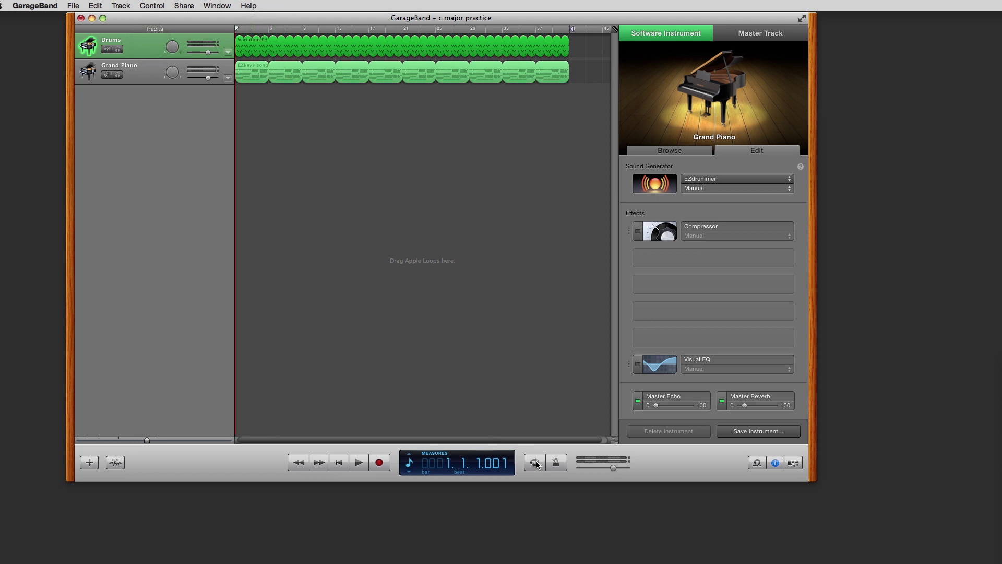
{"action": "left_click", "coordinate": [536, 463]}
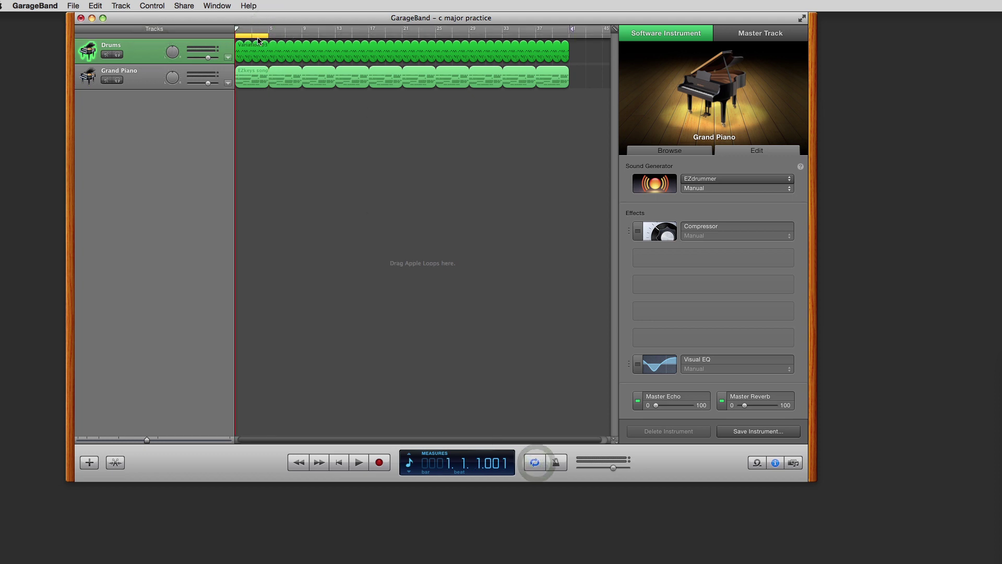
{"action": "left_click_drag", "start_coordinate": [257, 35], "coordinate": [357, 35]}
{"action": "key", "text": "space"}
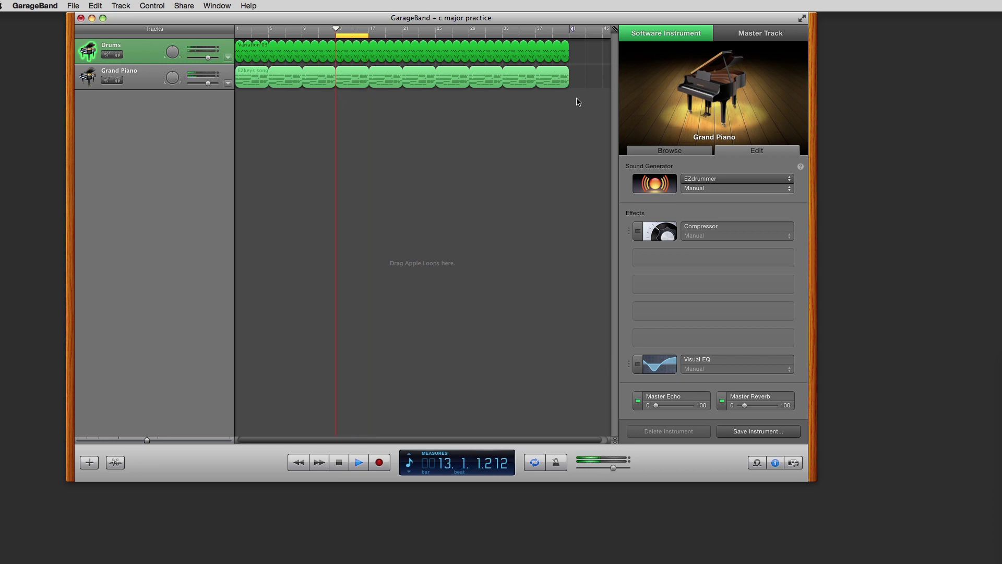
{"action": "key", "text": "space"}
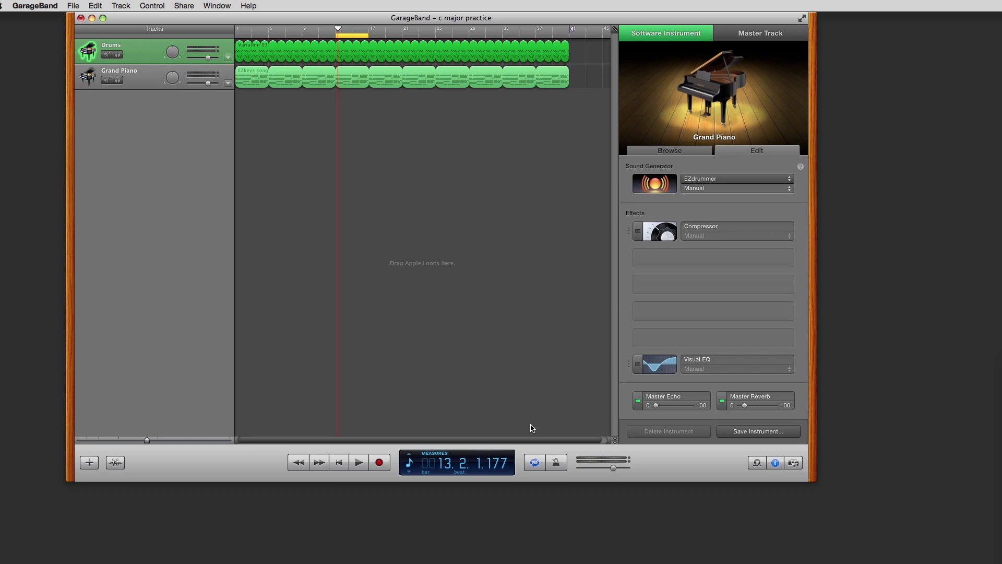
{"action": "left_click", "coordinate": [536, 463]}
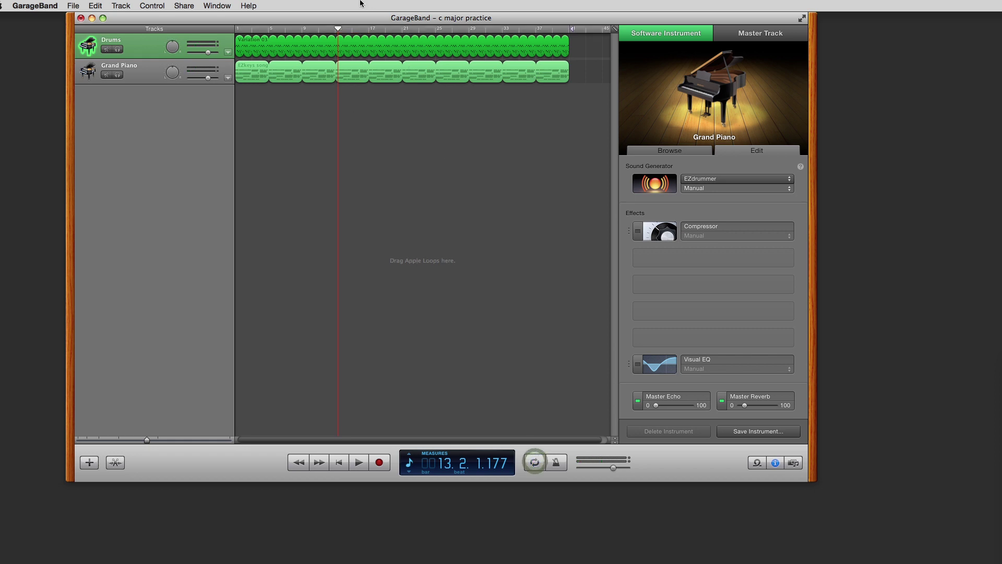
{"action": "key", "text": "Return"}
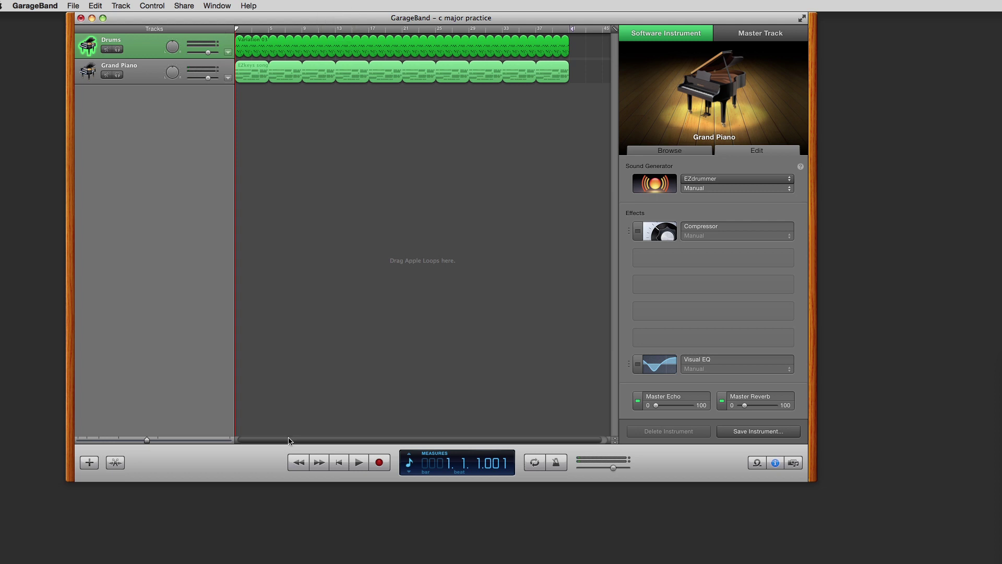
Step: Add a third track as a software instrument and set its sound generator to Bass
{"action": "left_click", "coordinate": [119, 6]}
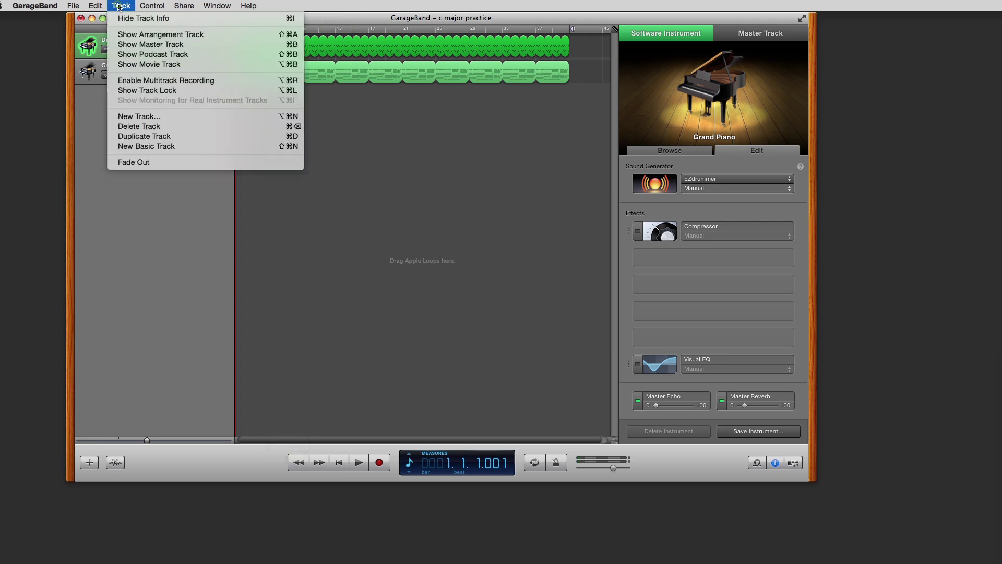
{"action": "left_click", "coordinate": [134, 116]}
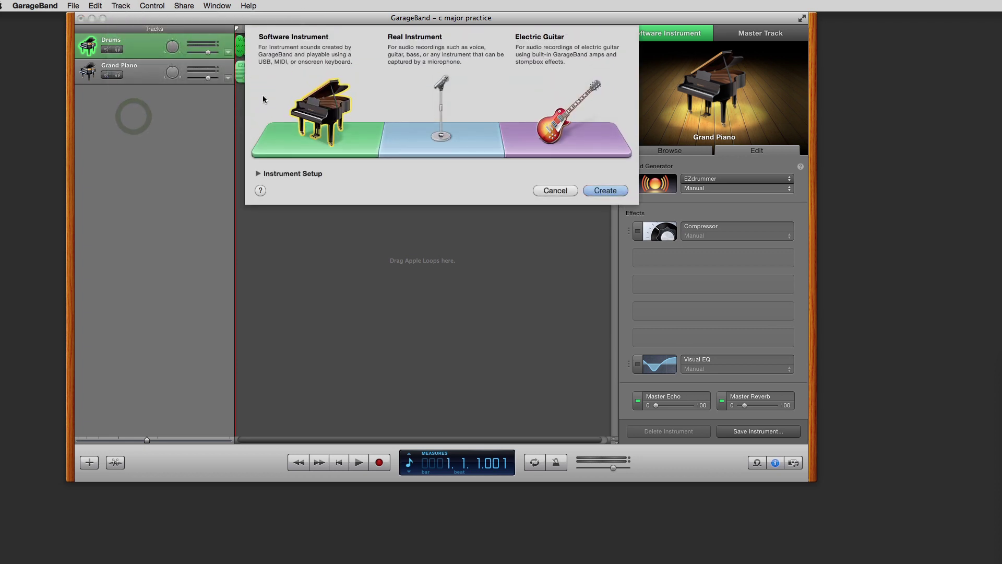
{"action": "left_click", "coordinate": [302, 115]}
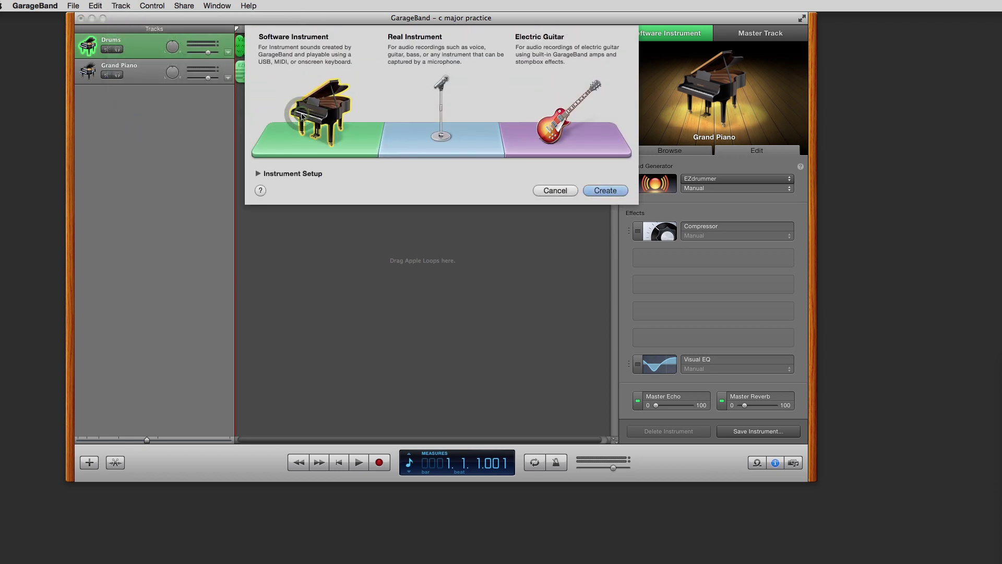
{"action": "left_click", "coordinate": [302, 115]}
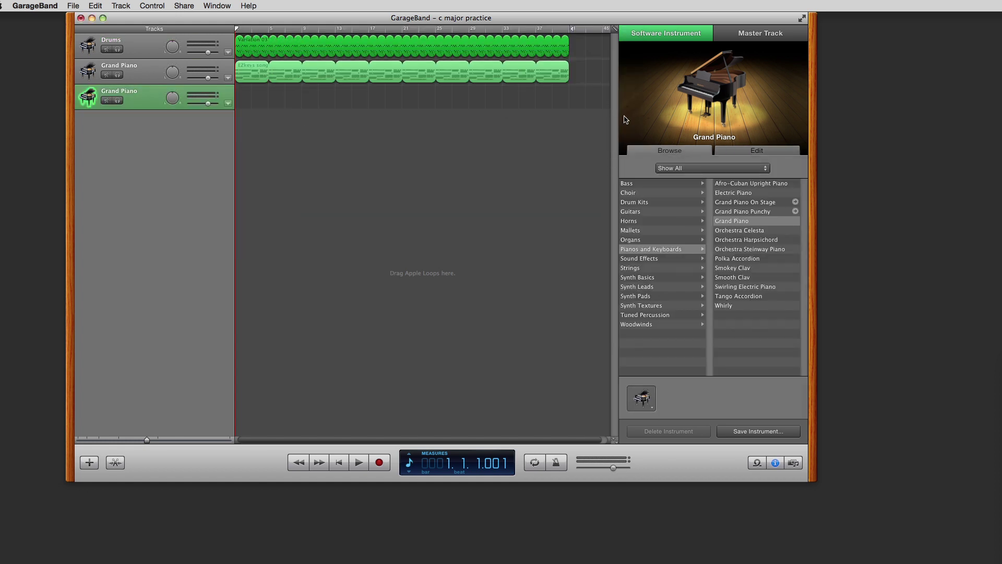
{"action": "left_click", "coordinate": [758, 152]}
{"action": "left_click", "coordinate": [740, 181]}
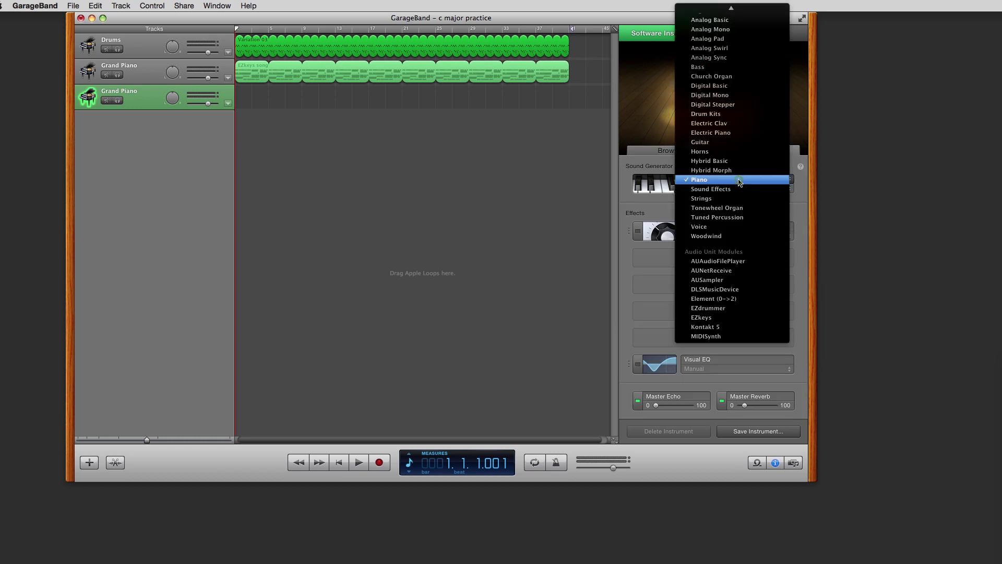
{"action": "left_click", "coordinate": [707, 66]}
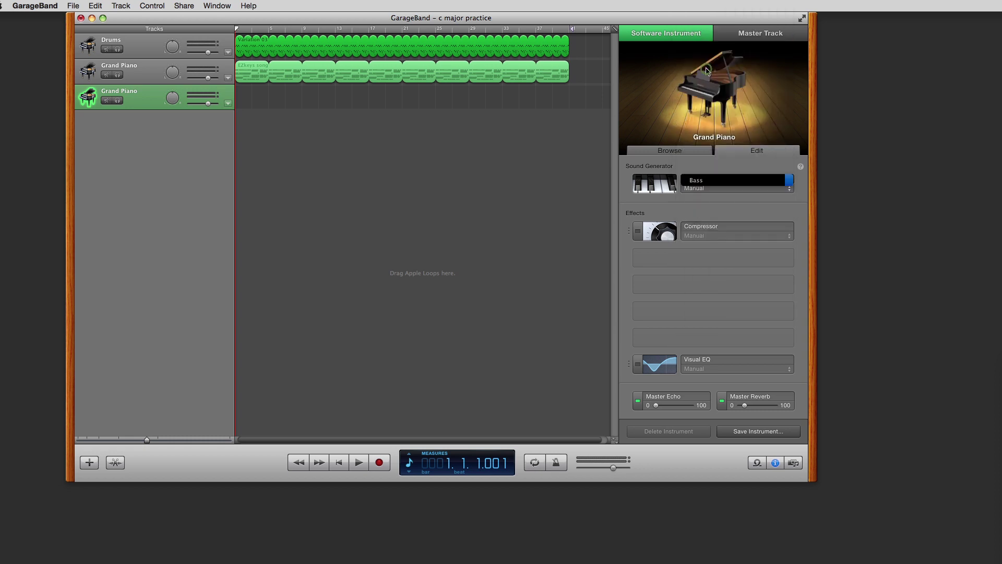
Step: Open the bass generator's settings and choose the Thumbstroke Bass preset
{"action": "left_click", "coordinate": [651, 182]}
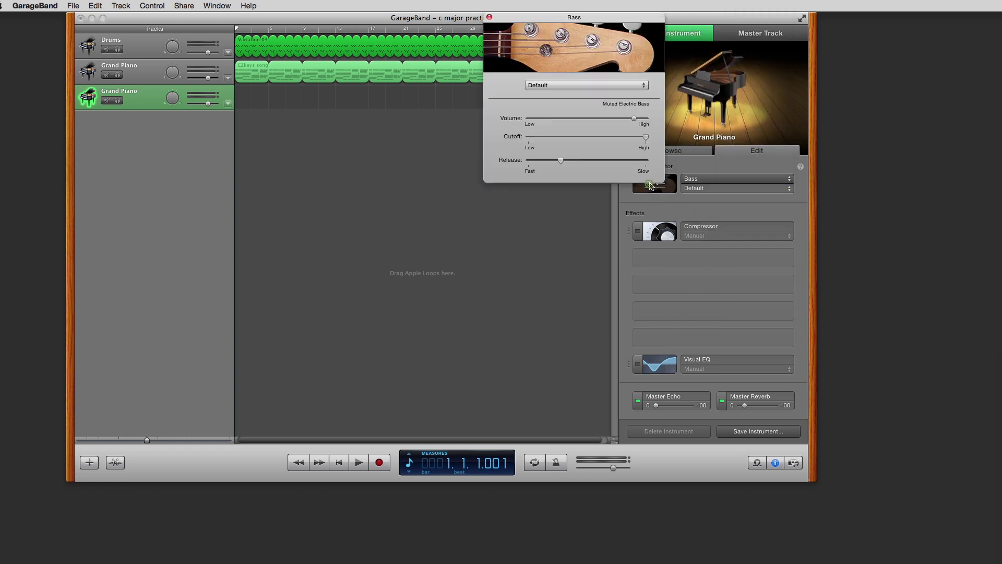
{"action": "left_click", "coordinate": [609, 86]}
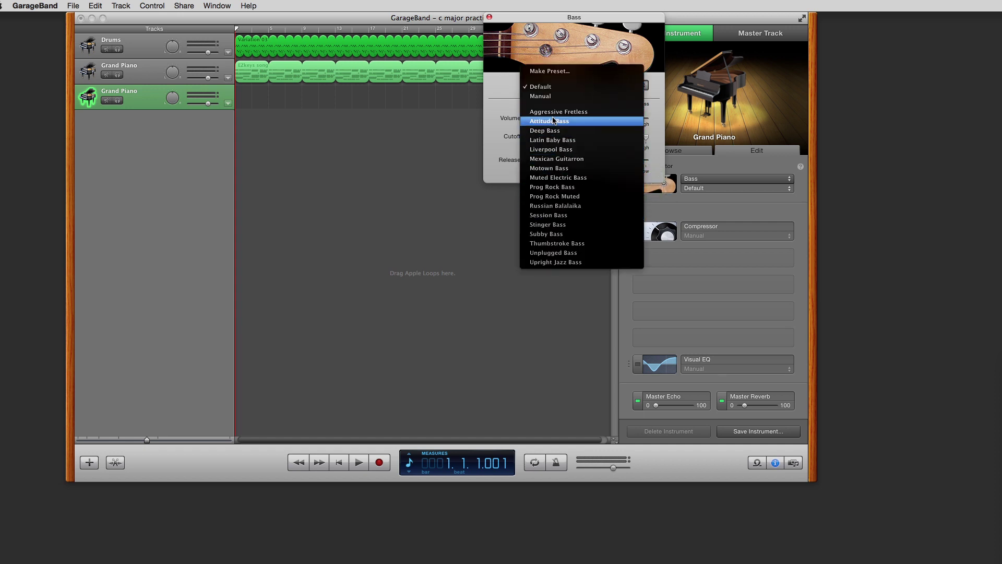
{"action": "left_click", "coordinate": [576, 244]}
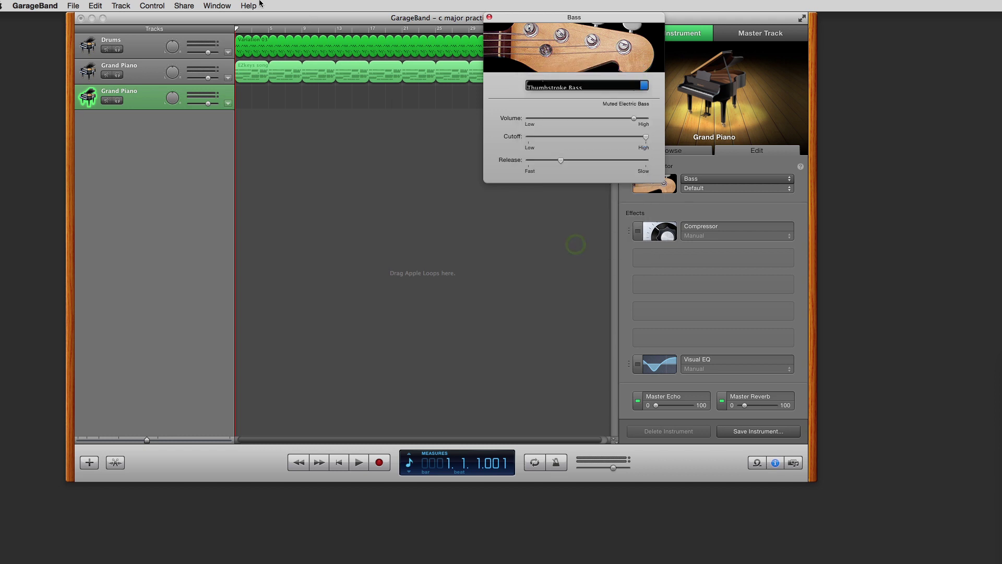
Step: Show Musical Typing, lower its octave to C1 and audition the D and G bass notes
{"action": "left_click", "coordinate": [217, 5]}
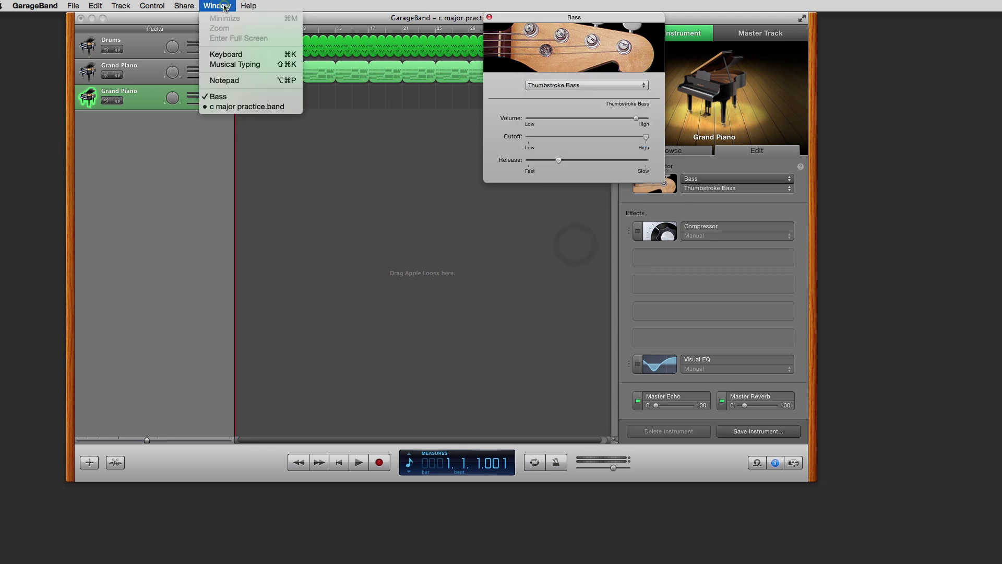
{"action": "left_click", "coordinate": [232, 64]}
{"action": "left_click", "coordinate": [359, 369]}
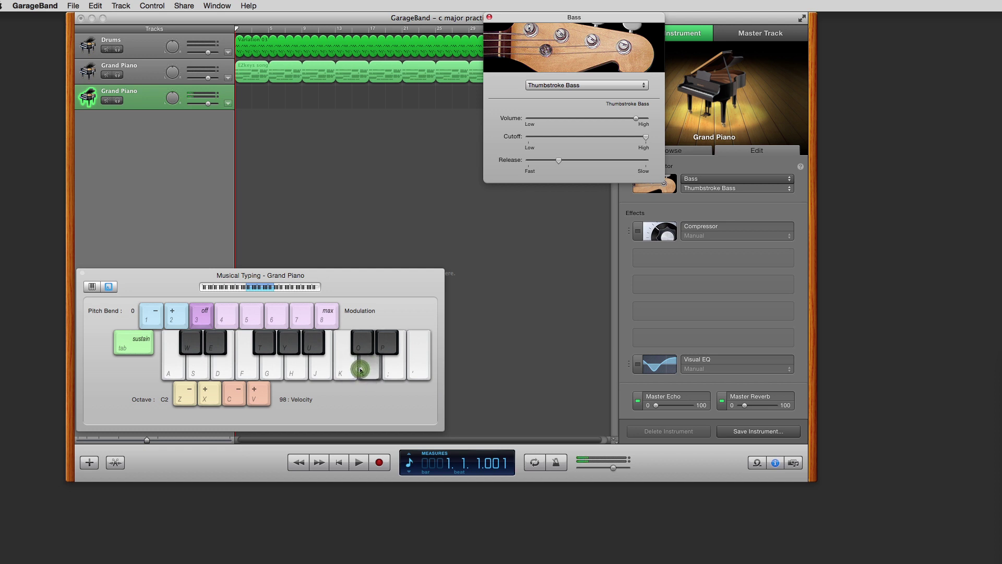
{"action": "left_click", "coordinate": [262, 372]}
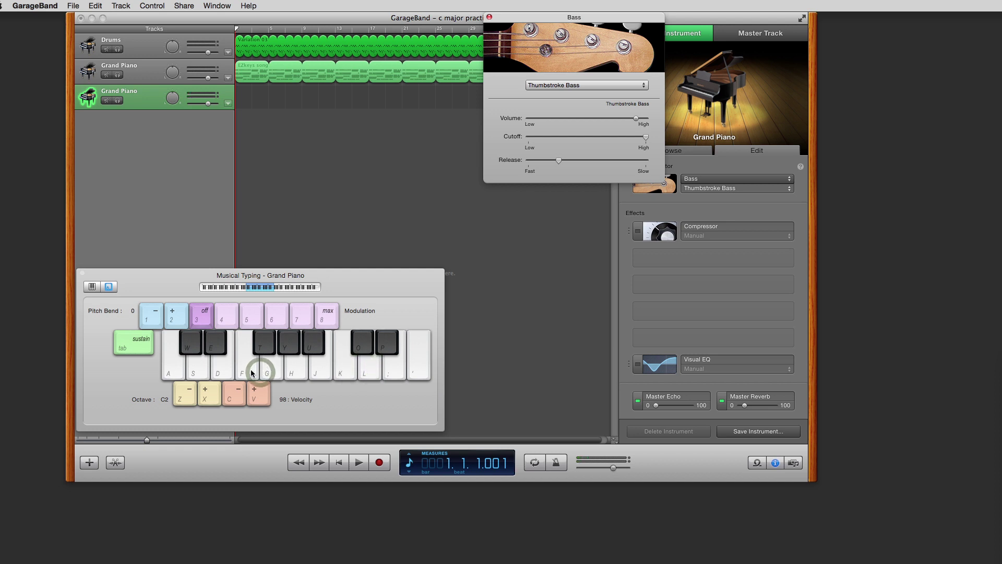
{"action": "left_click", "coordinate": [252, 370]}
{"action": "left_click", "coordinate": [190, 397]}
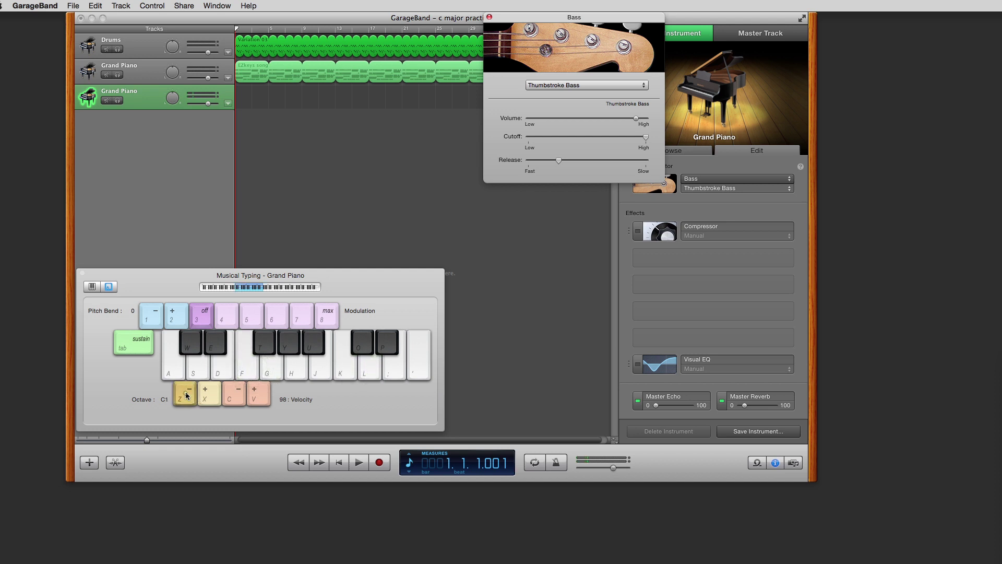
{"action": "left_click", "coordinate": [367, 374]}
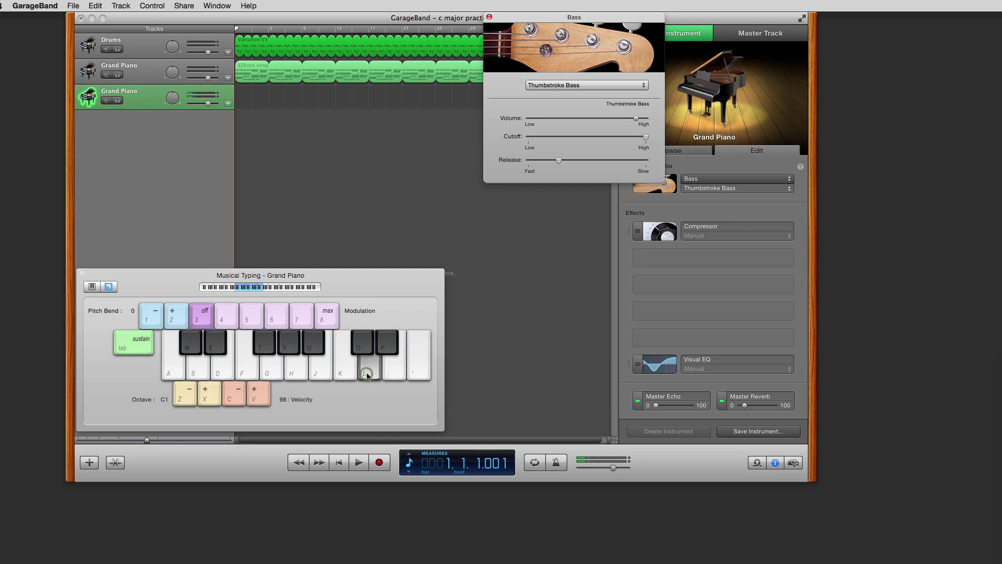
{"action": "left_click", "coordinate": [271, 370]}
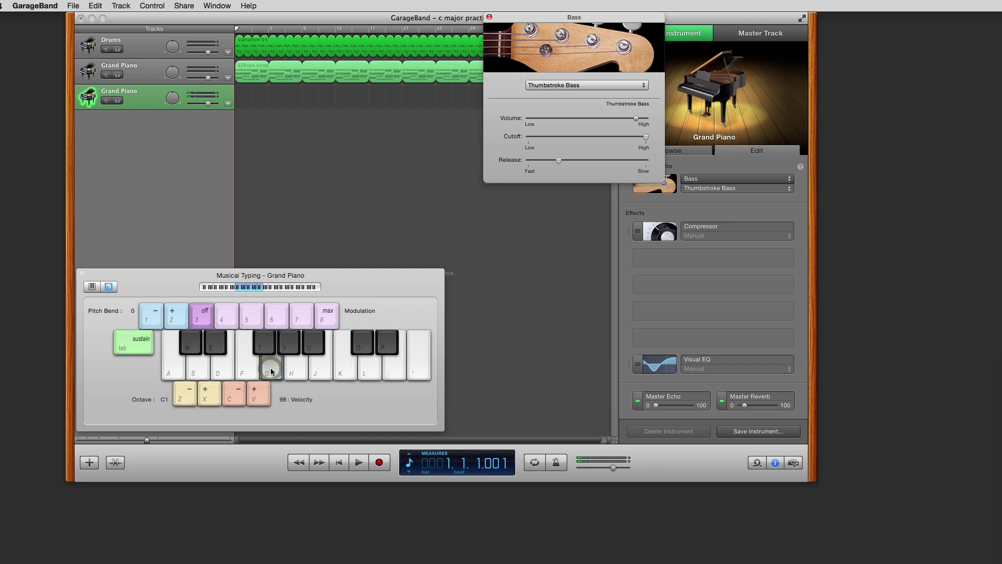
Step: Set the bass preset to Upright Jazz Bass, audition D and G with it and close the bass settings
{"action": "left_click", "coordinate": [563, 85]}
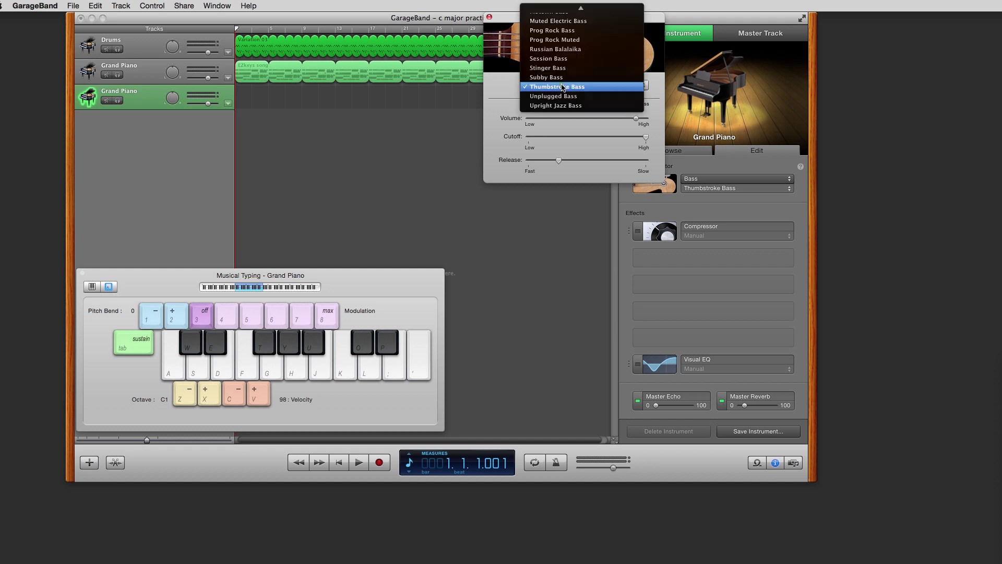
{"action": "left_click", "coordinate": [556, 106]}
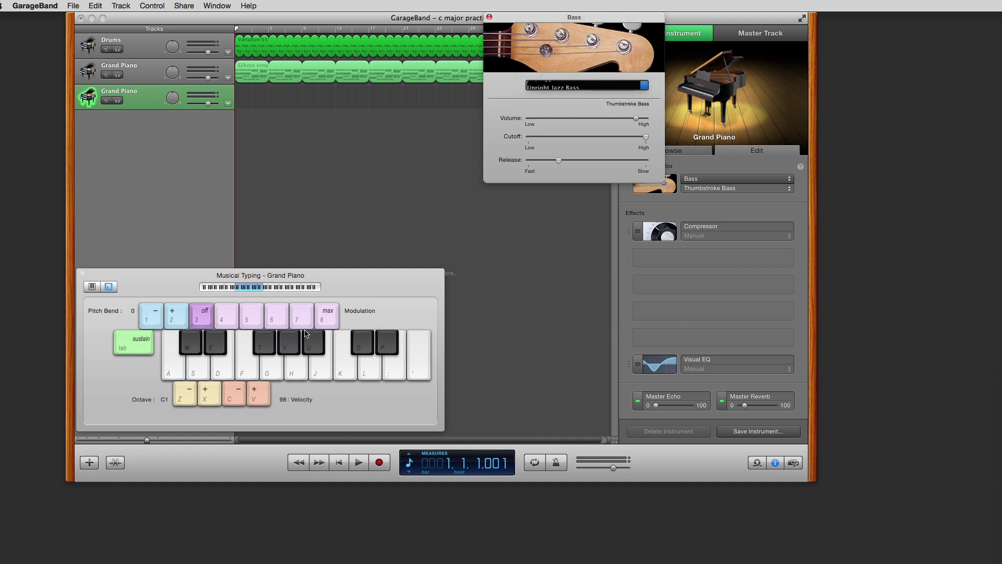
{"action": "left_click", "coordinate": [371, 376]}
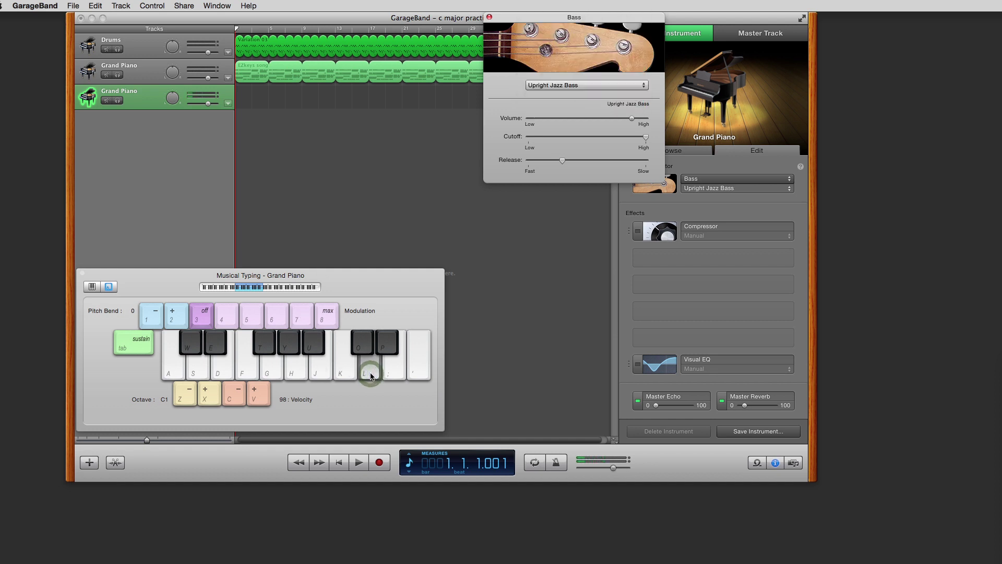
{"action": "left_click", "coordinate": [273, 374]}
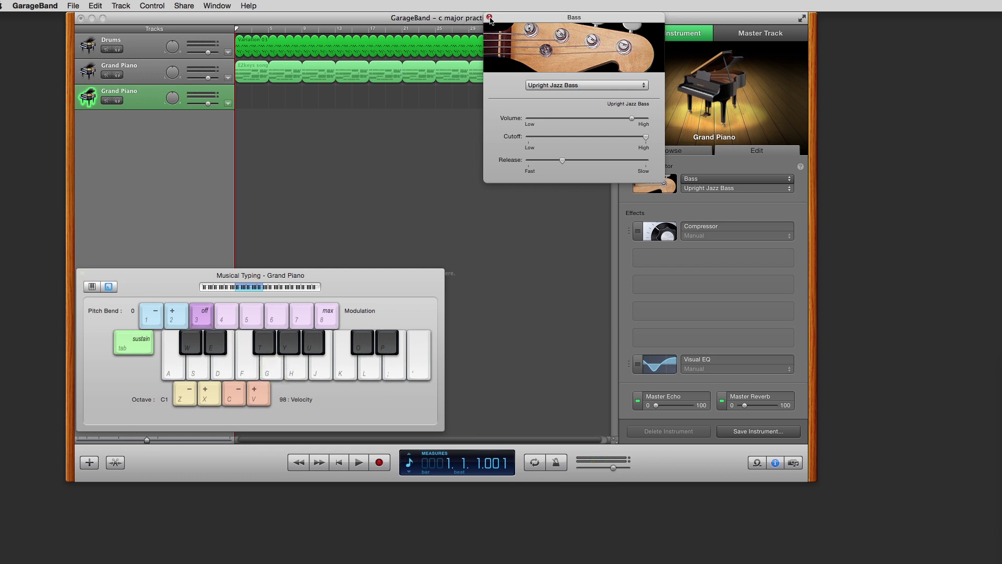
{"action": "left_click", "coordinate": [489, 18]}
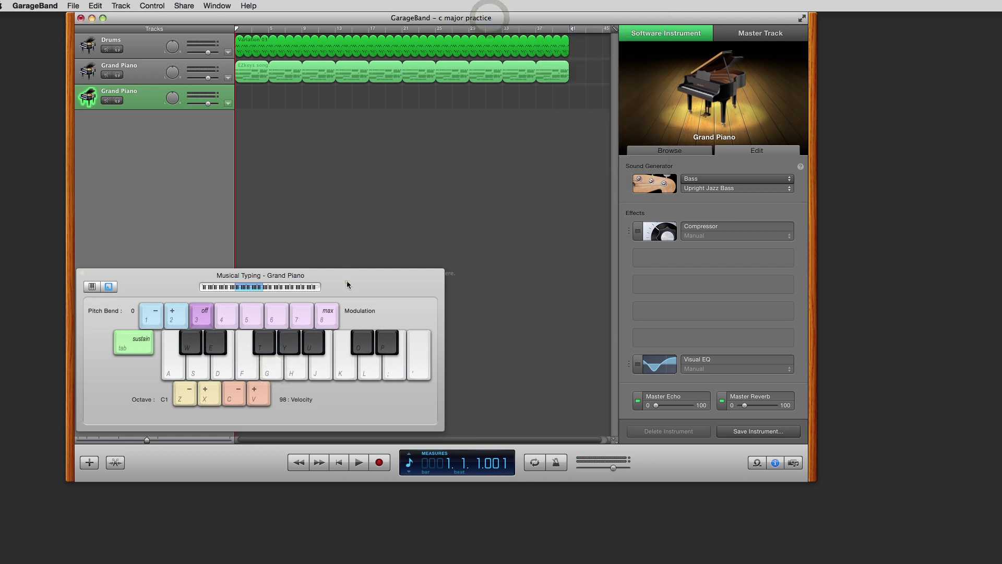
Step: Move Musical Typing clear of the track headers and rehearse the bass roots D, G, C and F
{"action": "left_click_drag", "start_coordinate": [346, 282], "coordinate": [703, 135]}
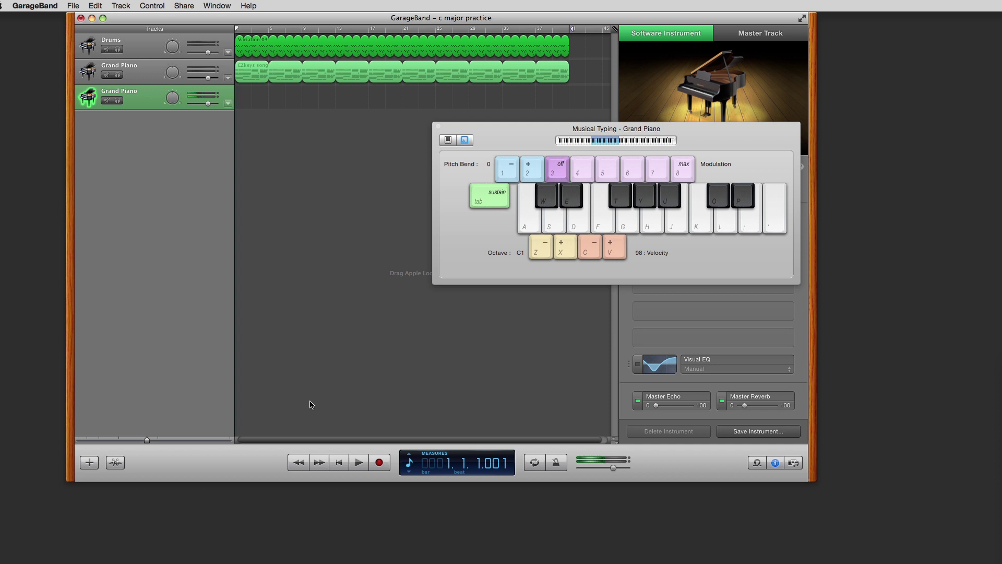
{"action": "key", "text": "l"}
{"action": "left_click", "coordinate": [726, 230]}
{"action": "key", "text": "g"}
{"action": "left_click", "coordinate": [726, 230]}
{"action": "key", "text": "g"}
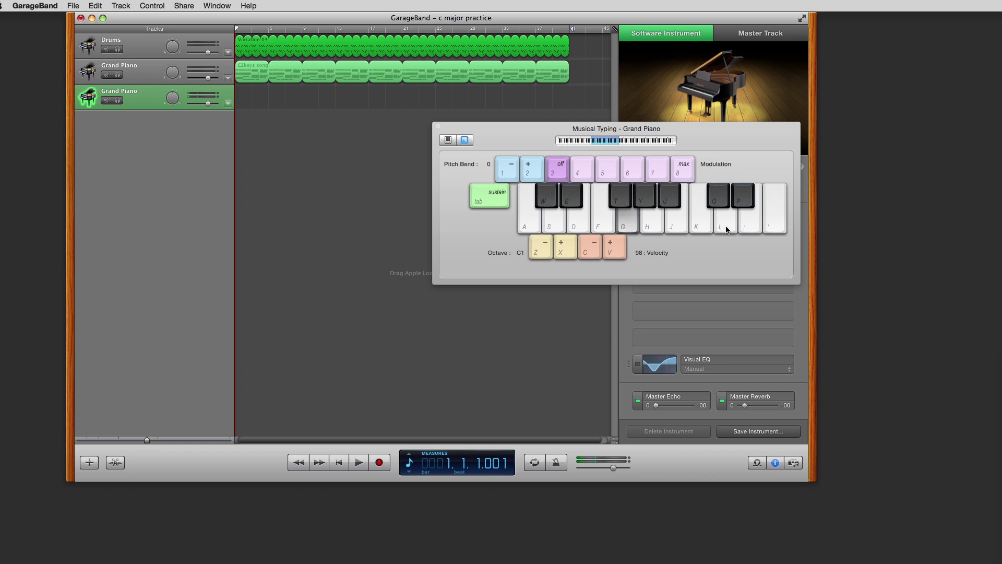
{"action": "key", "text": "k"}
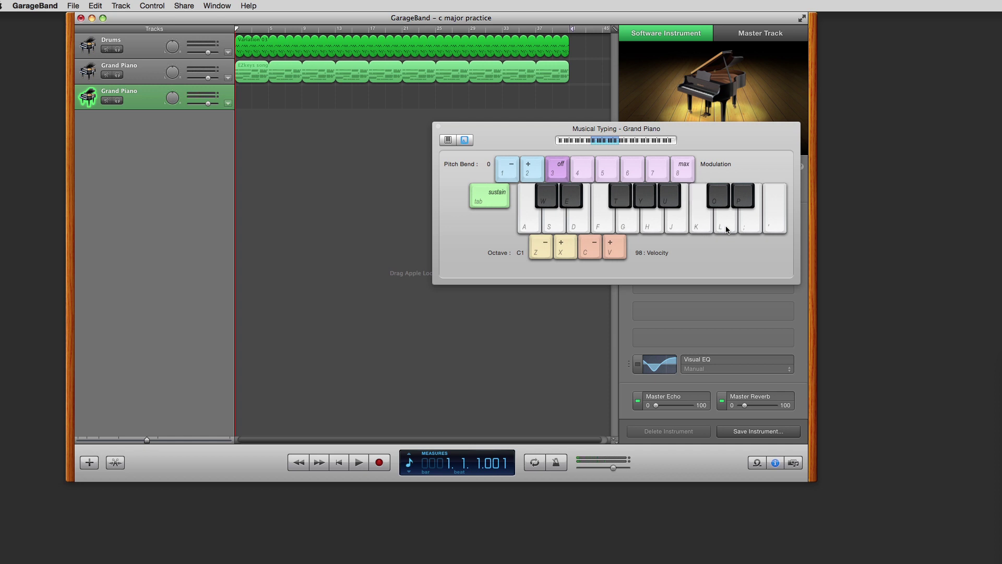
{"action": "key", "text": "f"}
Step: Rename the third track as Bass
{"action": "left_click", "coordinate": [130, 93]}
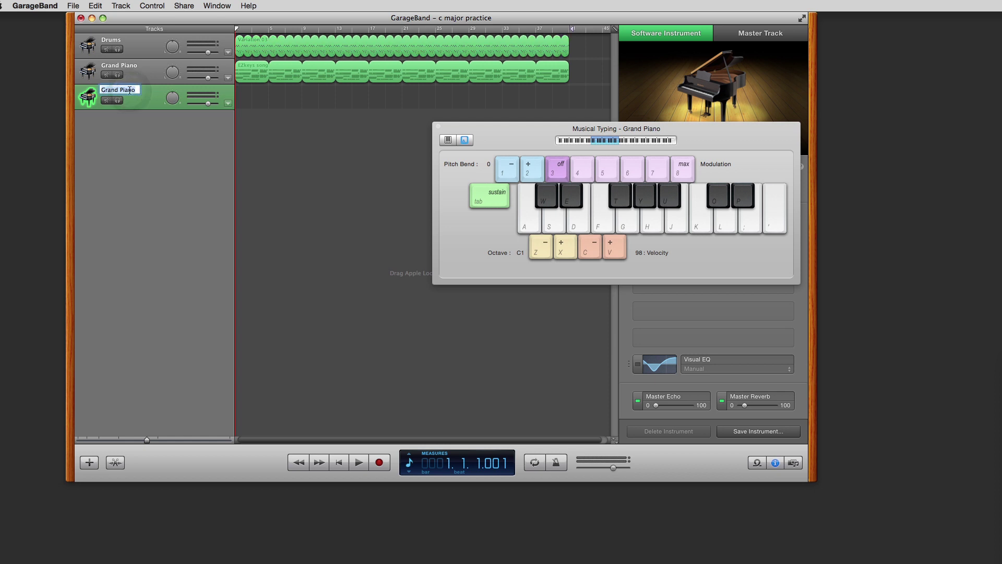
{"action": "type", "text": "Bass"}
{"action": "key", "text": "Return"}
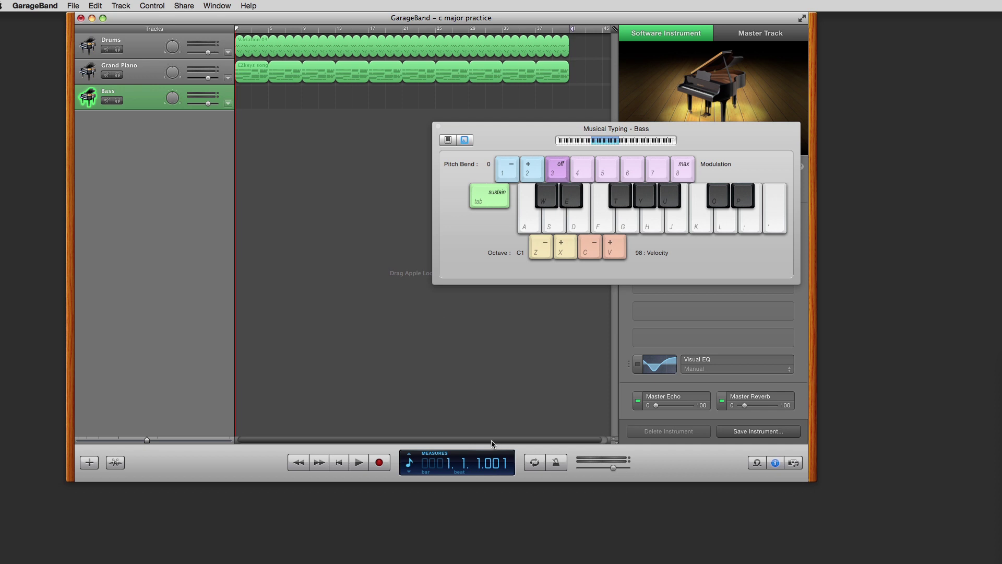
Step: Turn on Count-In for recording
{"action": "left_click", "coordinate": [219, 6]}
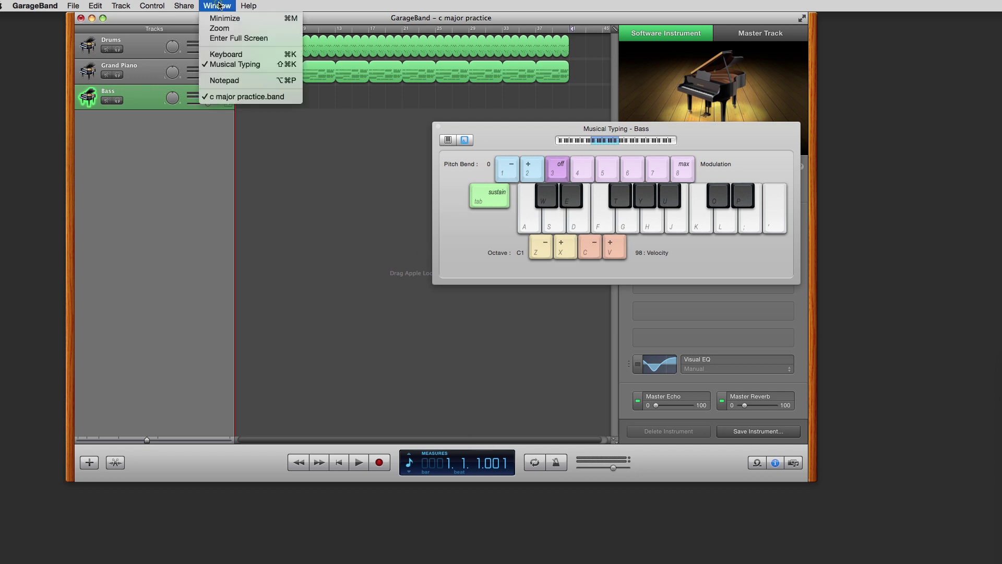
{"action": "mouse_move", "coordinate": [151, 4]}
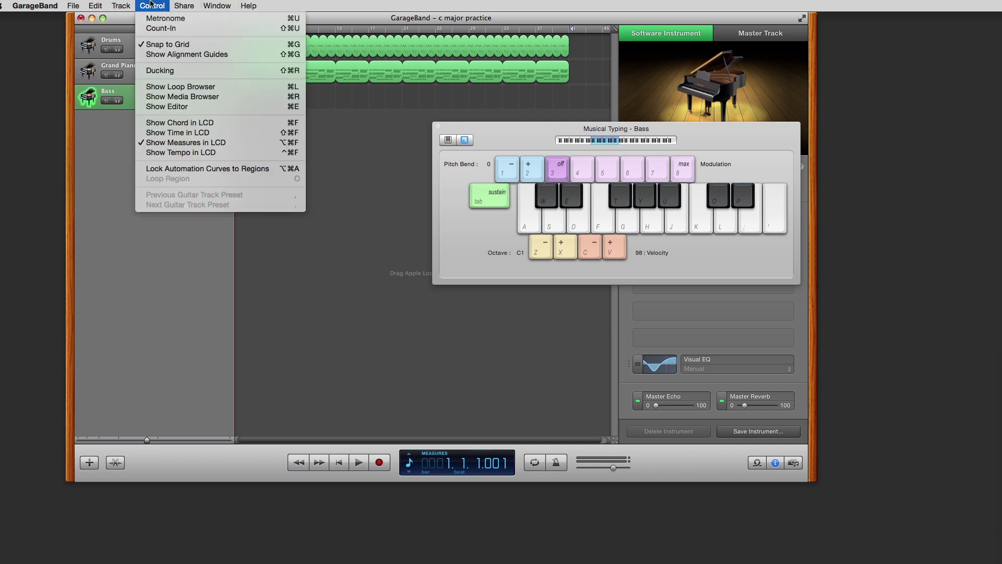
{"action": "left_click", "coordinate": [151, 29]}
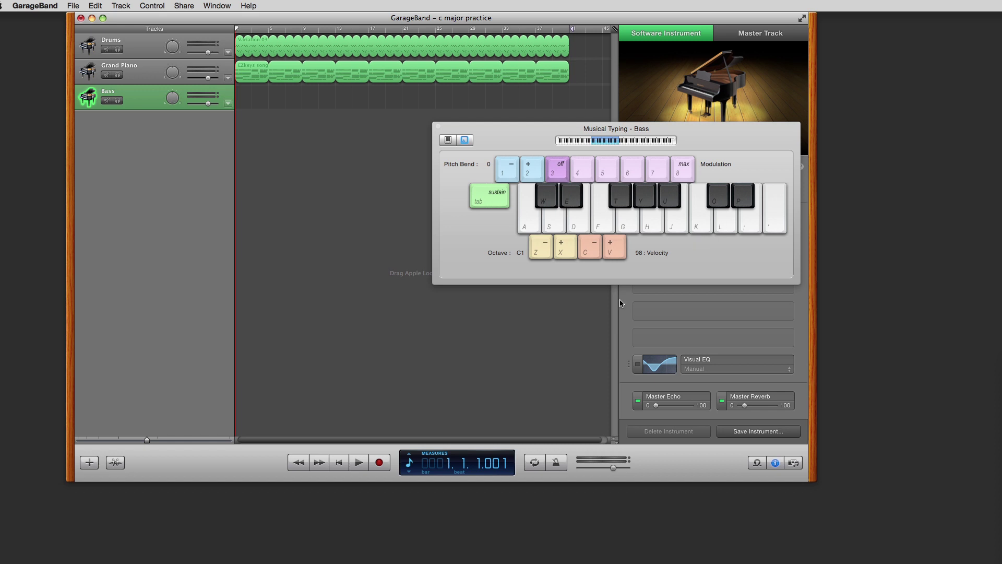
Step: Record the roots D, G, C and F, one per bar, on the Bass track over bars 1 to 4
{"action": "left_click", "coordinate": [380, 463]}
{"action": "key", "text": "l"}
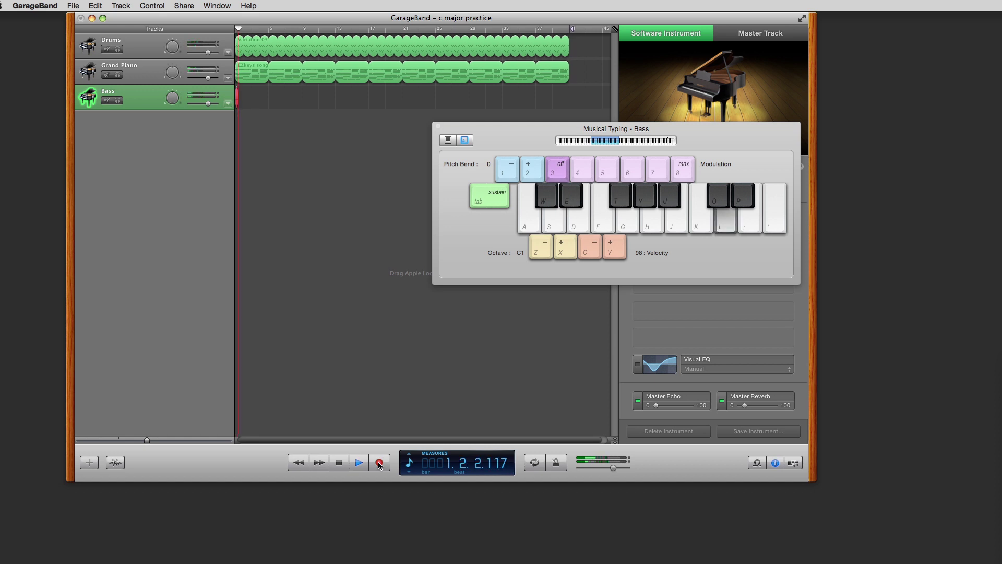
{"action": "key", "text": "g"}
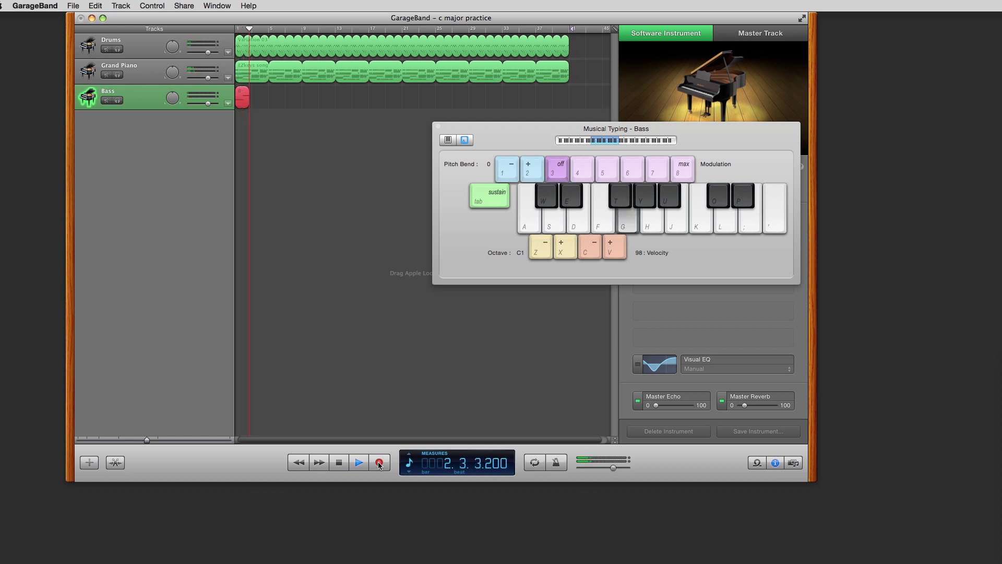
{"action": "key", "text": "k"}
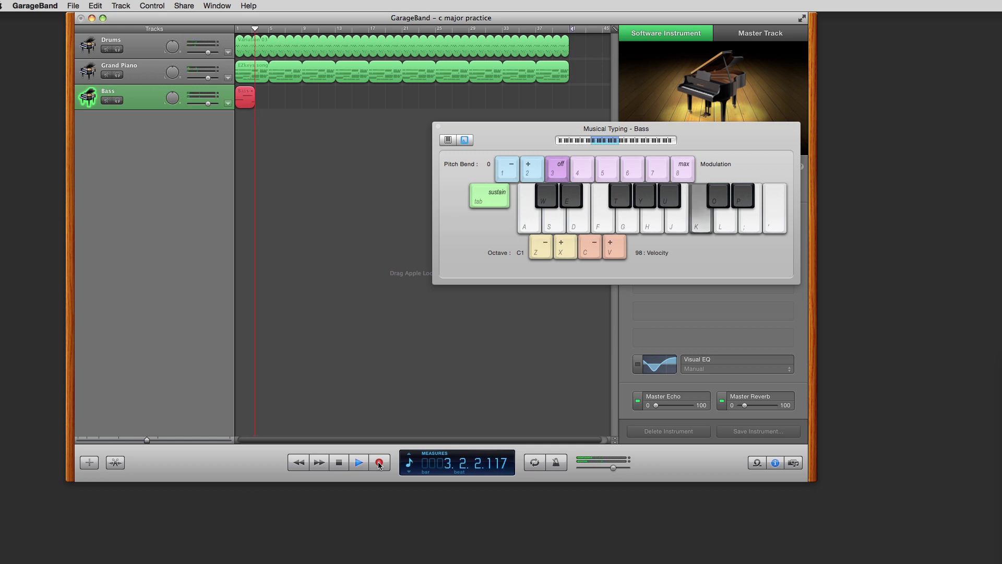
{"action": "key", "text": "f"}
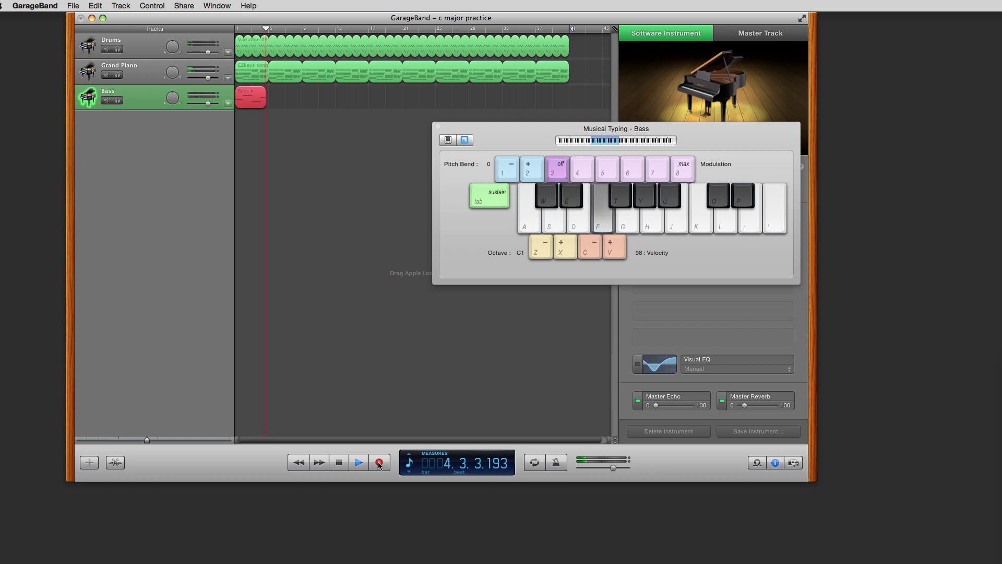
{"action": "left_click", "coordinate": [380, 464]}
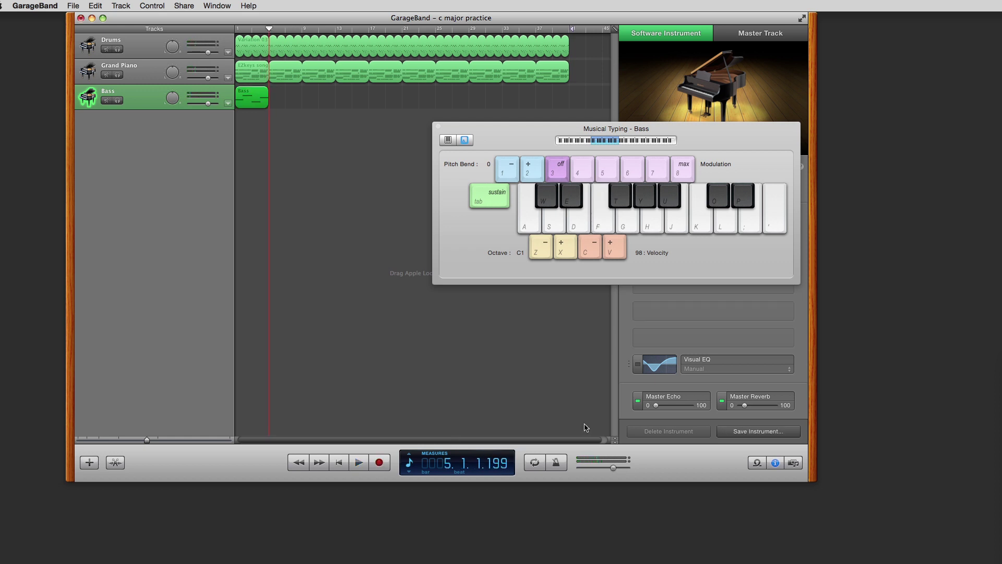
Step: Close Musical Typing and open the recorded Bass region in the piano roll
{"action": "left_click", "coordinate": [438, 127]}
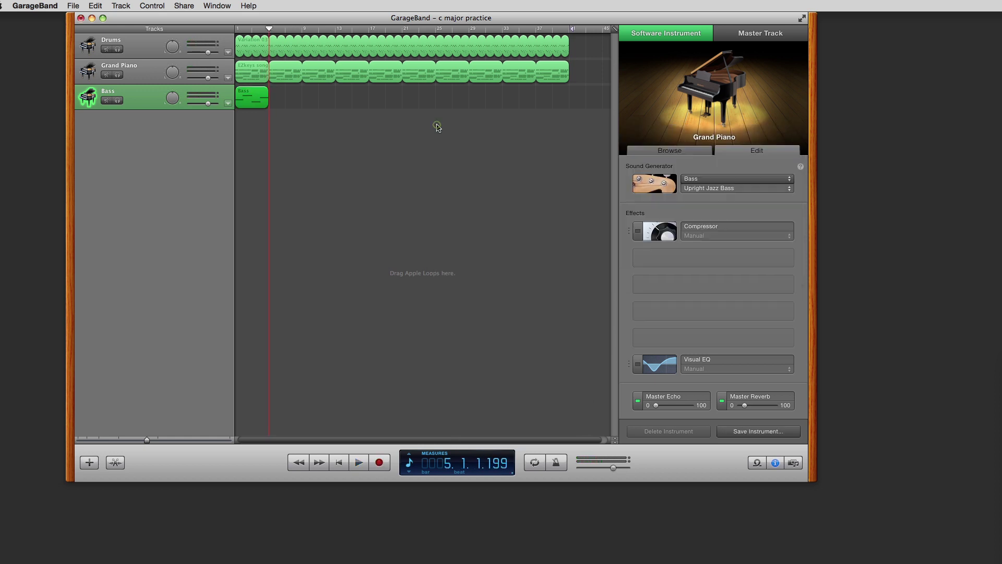
{"action": "double_click", "coordinate": [251, 105]}
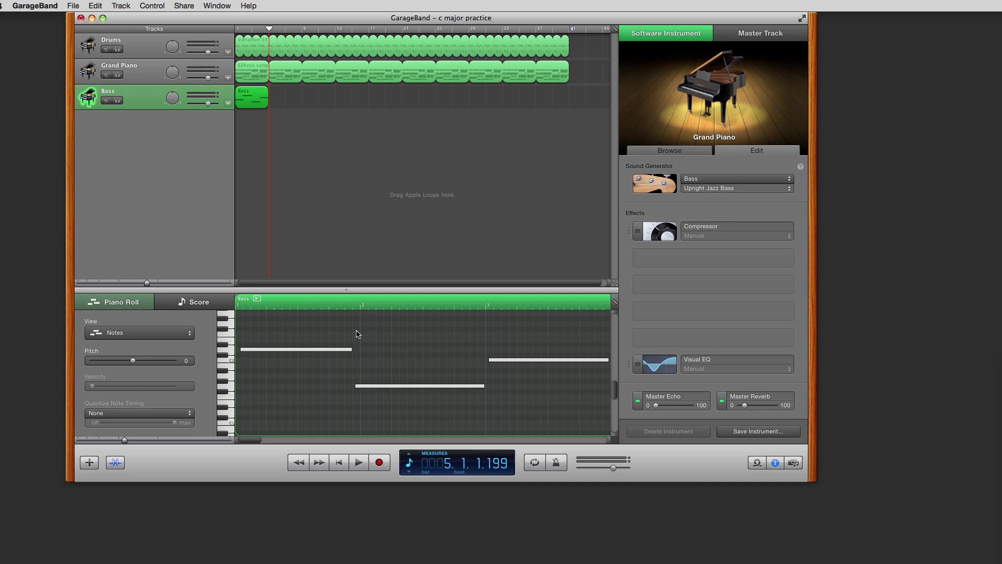
Step: Select all the notes in the Bass region and quantize their timing to 1/4 Note
{"action": "left_click", "coordinate": [269, 376]}
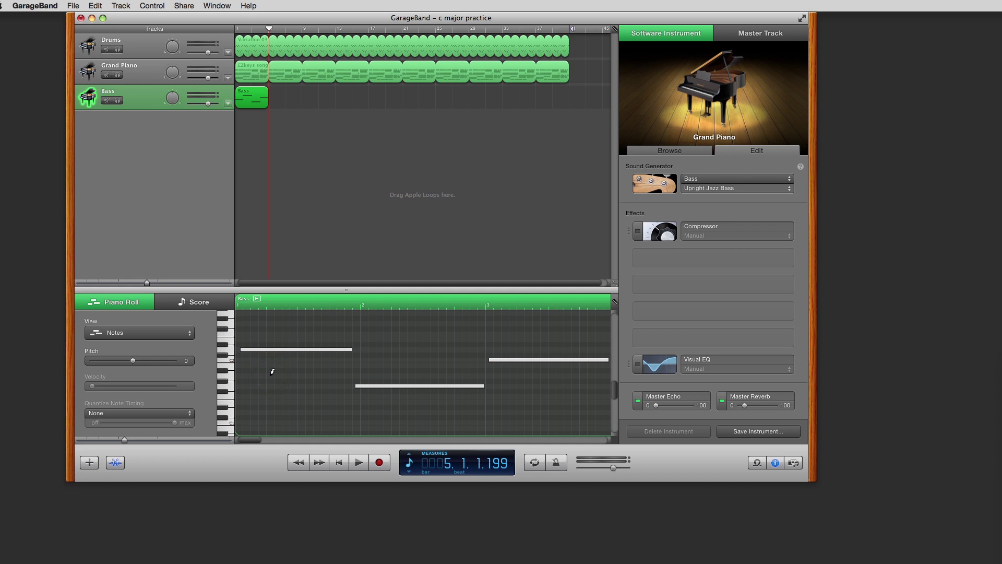
{"action": "key", "text": "super+a"}
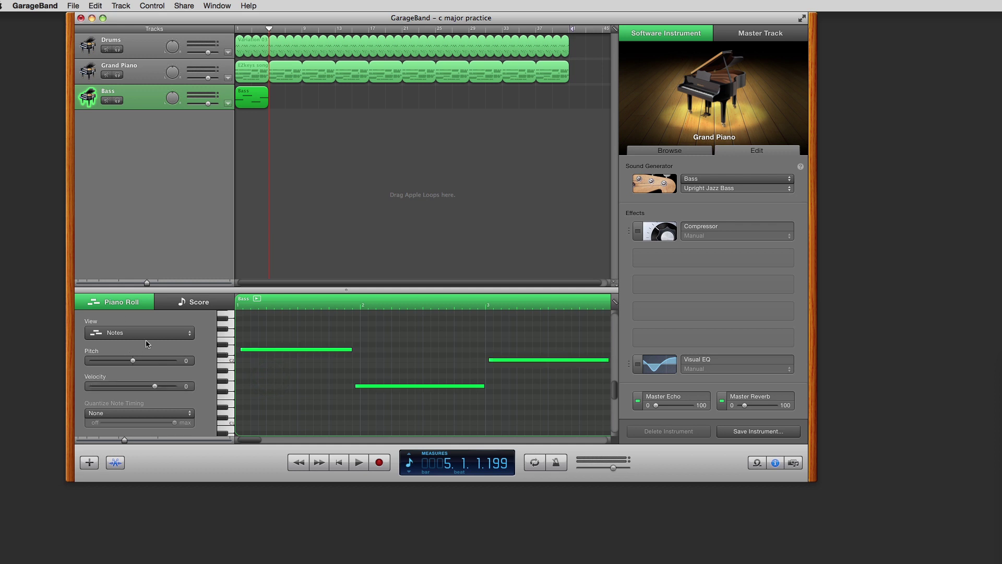
{"action": "left_click", "coordinate": [127, 417]}
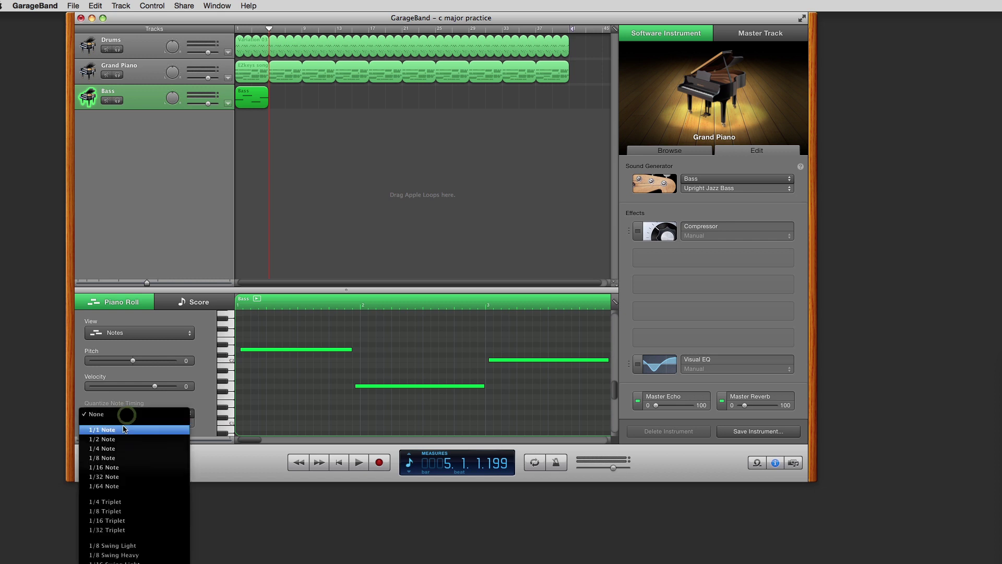
{"action": "left_click", "coordinate": [116, 452]}
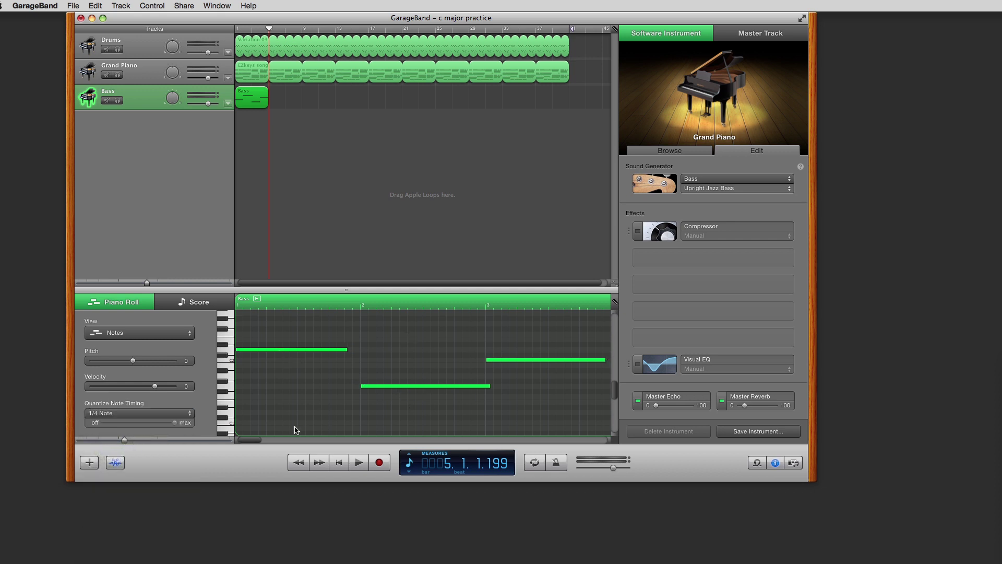
{"action": "left_click_drag", "start_coordinate": [125, 441], "coordinate": [109, 444]}
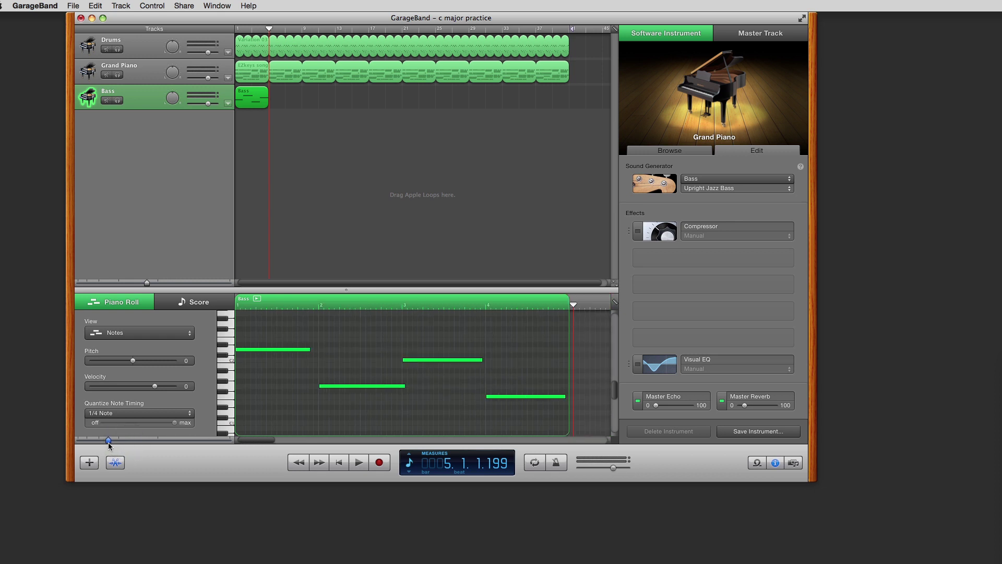
{"action": "left_click", "coordinate": [585, 308]}
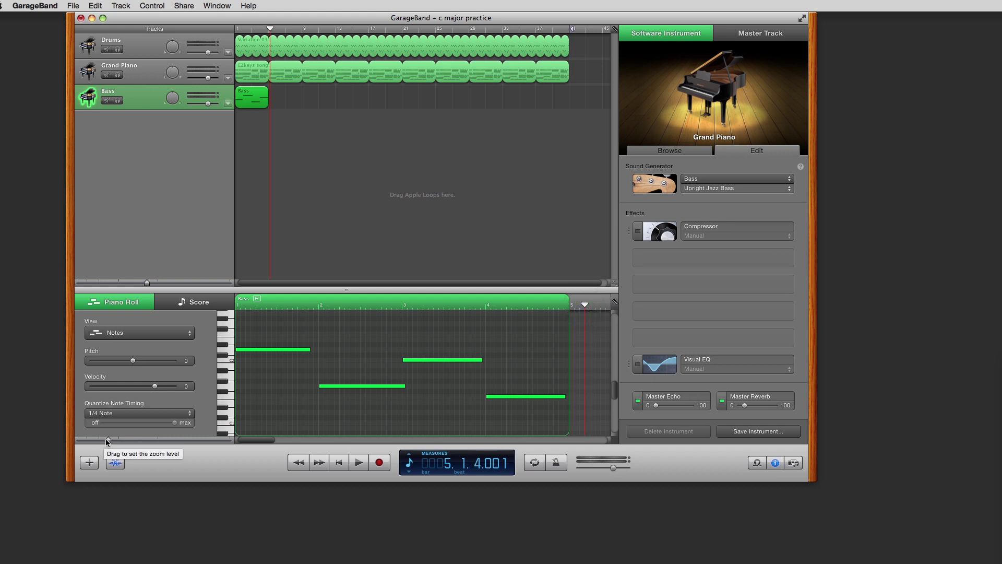
{"action": "left_click_drag", "start_coordinate": [107, 442], "coordinate": [130, 444]}
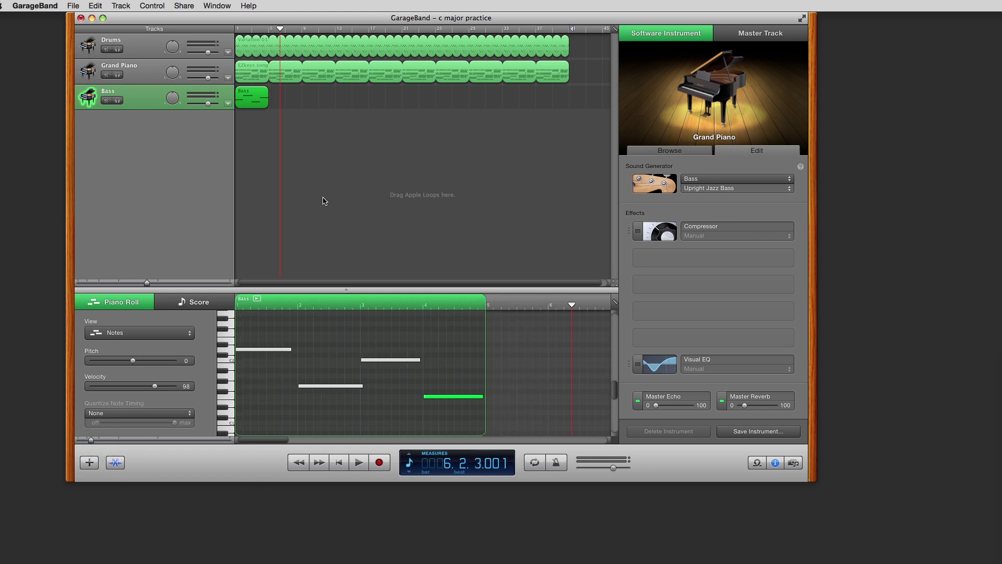
Step: Loop the Bass region out to the end of the Drums and Grand Piano regions
{"action": "left_click", "coordinate": [252, 29]}
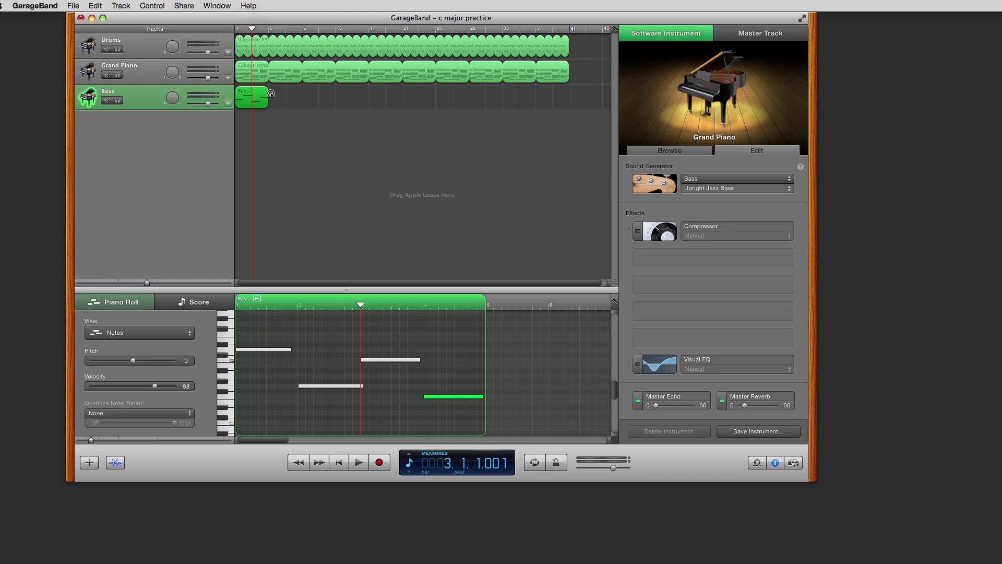
{"action": "left_click_drag", "start_coordinate": [271, 93], "coordinate": [567, 154]}
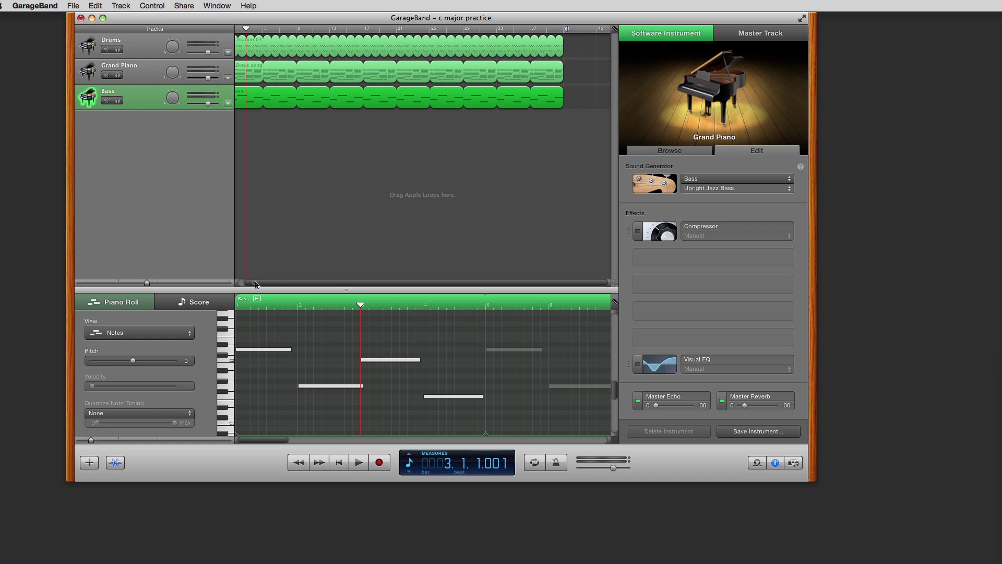
{"action": "scroll", "coordinate": [256, 284], "scroll_direction": "left", "scroll_amount": 2}
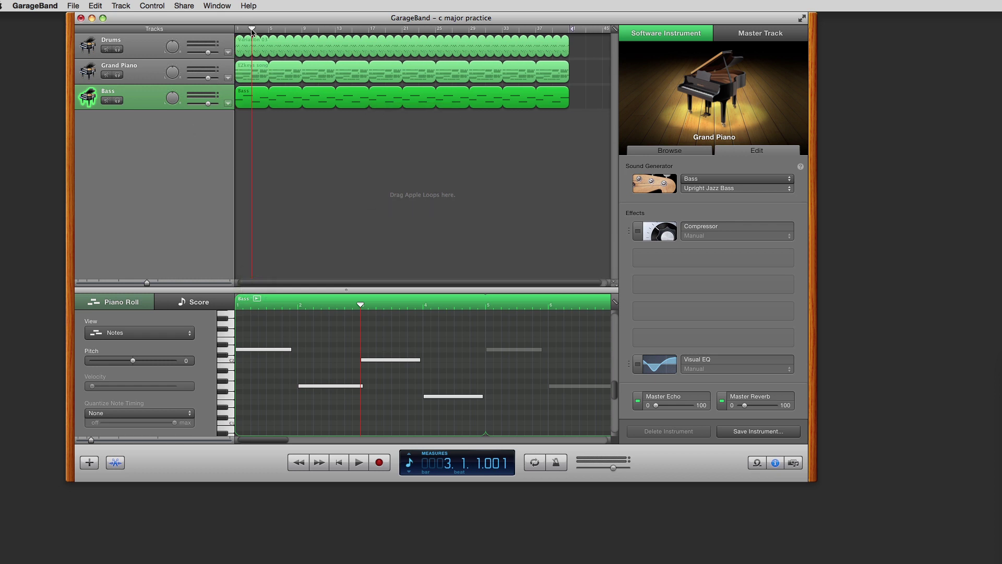
Step: Play the song from bar 1, lower the Bass track's volume and slightly raise the Drums track's volume, and stop playback
{"action": "left_click_drag", "start_coordinate": [251, 31], "coordinate": [237, 30]}
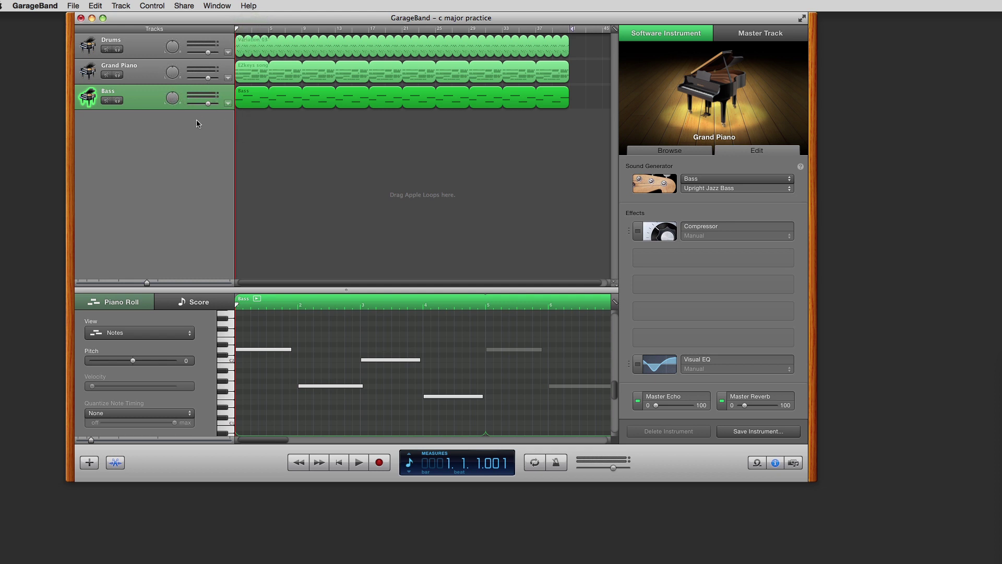
{"action": "key", "text": "space"}
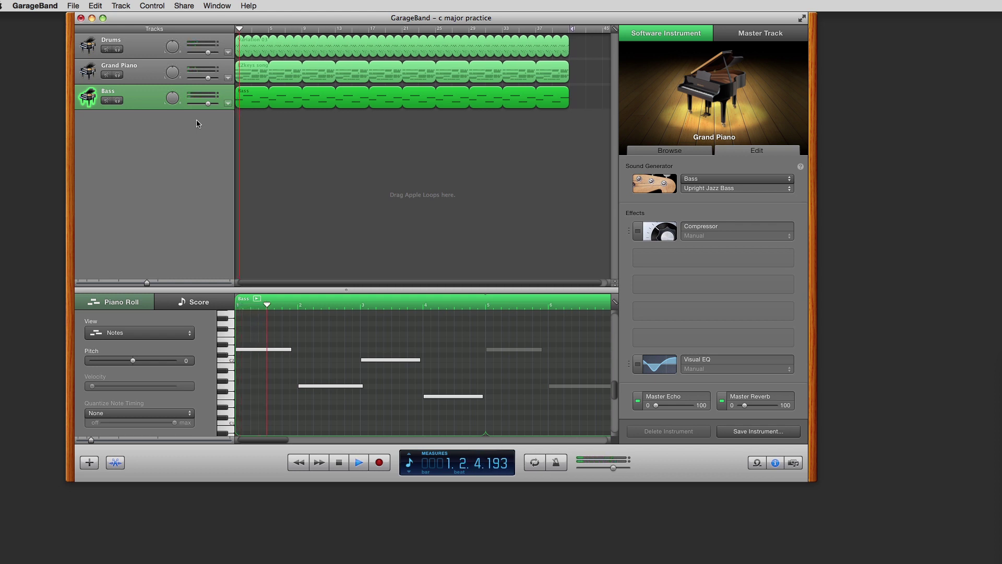
{"action": "mouse_move", "coordinate": [174, 107]}
{"action": "left_mouse_down"}
{"action": "mouse_move", "coordinate": [165, 110]}
{"action": "mouse_move", "coordinate": [169, 151]}
{"action": "mouse_move", "coordinate": [158, 112]}
{"action": "left_mouse_up"}
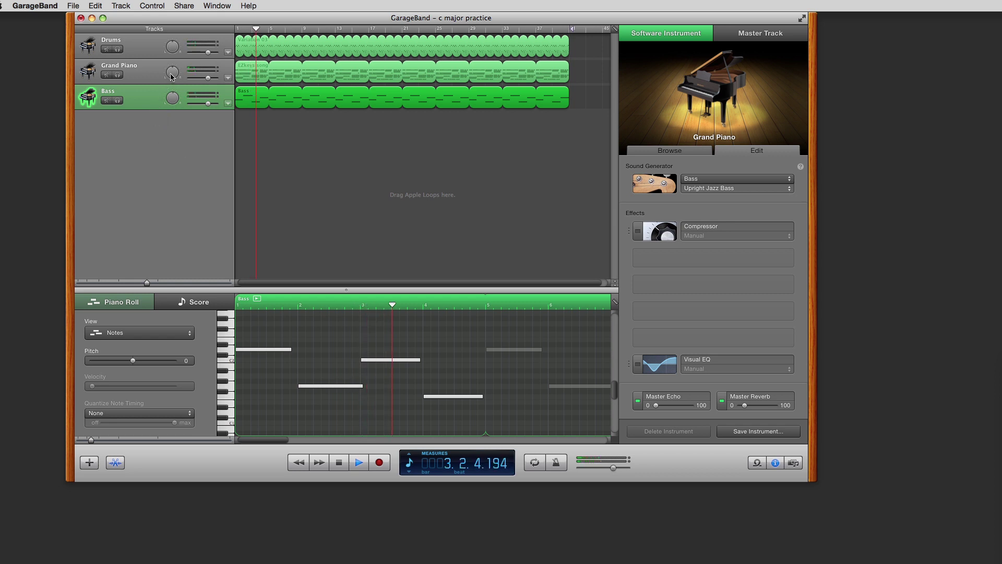
{"action": "mouse_move", "coordinate": [172, 76]}
{"action": "left_mouse_down"}
{"action": "mouse_move", "coordinate": [171, 109]}
{"action": "mouse_move", "coordinate": [162, 79]}
{"action": "left_mouse_up"}
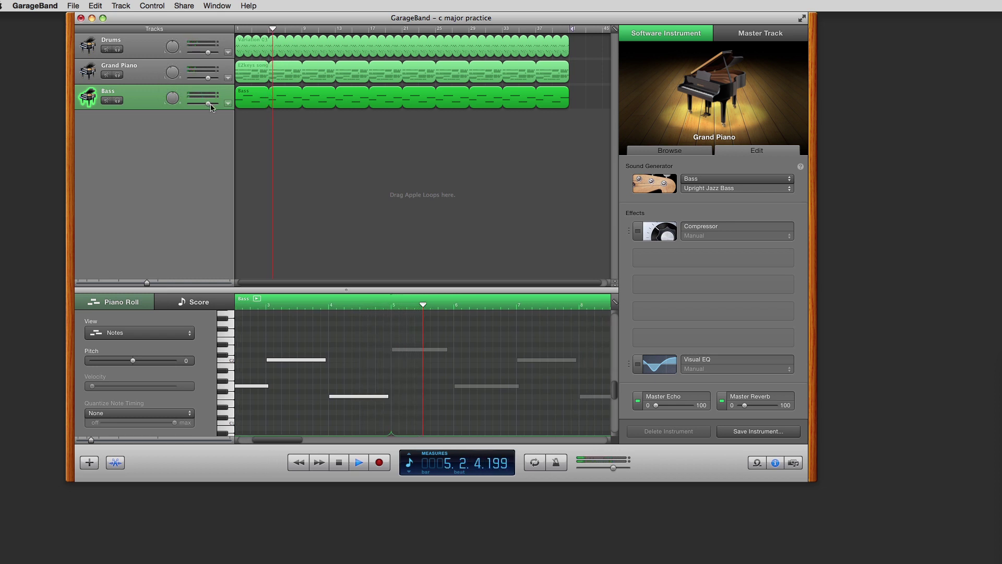
{"action": "left_click_drag", "start_coordinate": [211, 104], "coordinate": [204, 105]}
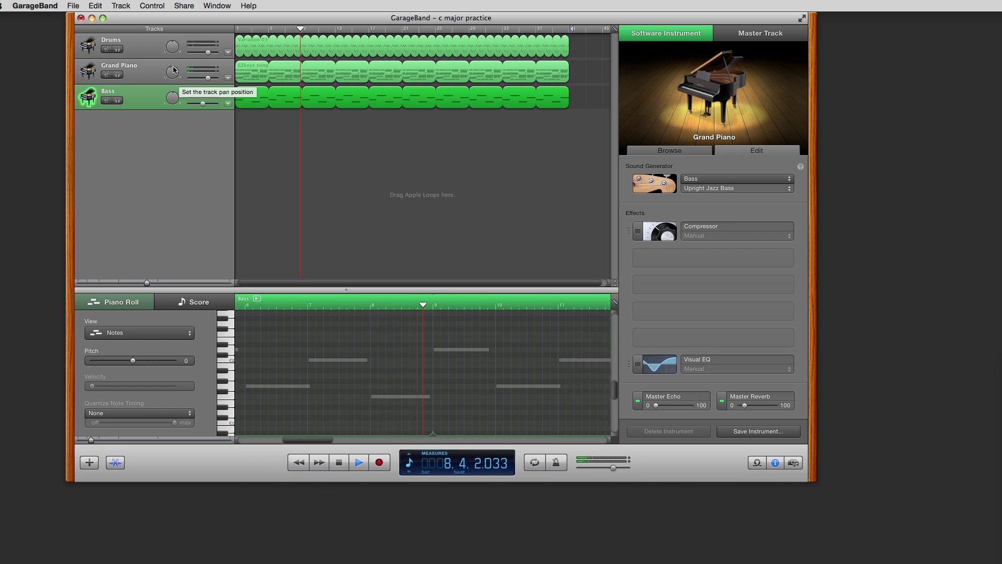
{"action": "left_click_drag", "start_coordinate": [209, 53], "coordinate": [211, 53]}
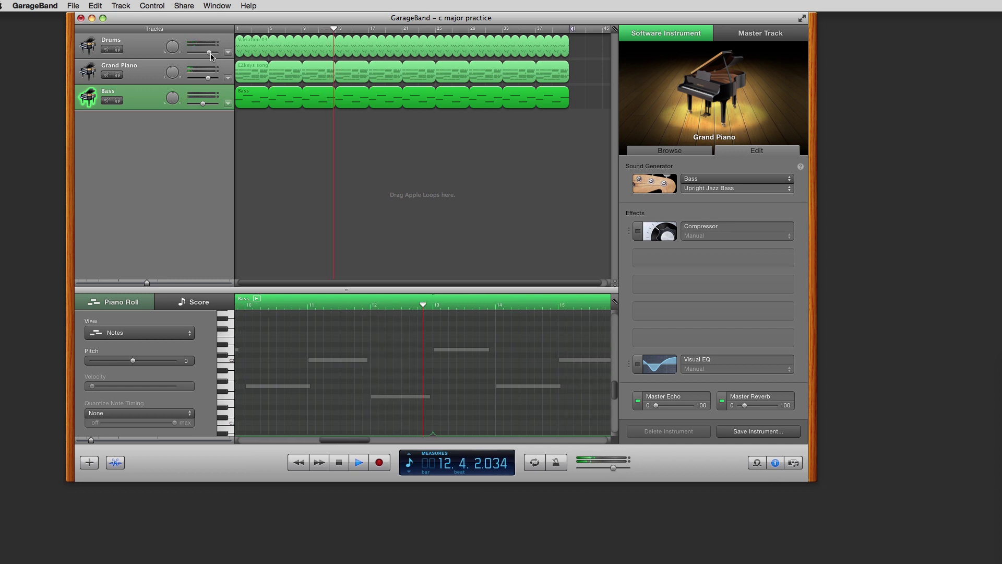
{"action": "left_click", "coordinate": [339, 463]}
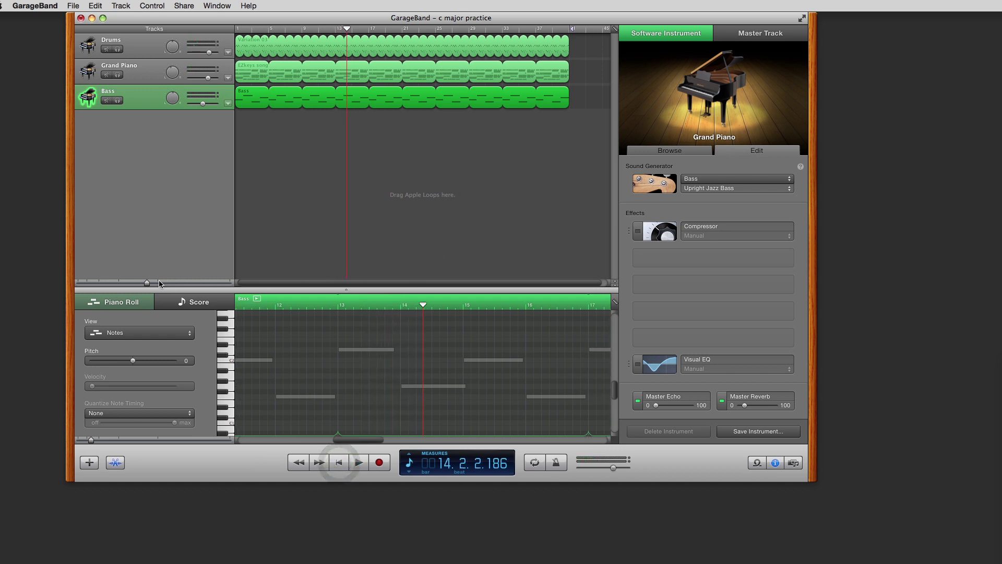
Step: Try out a cycle region stretched from bar 1 to the end of the tracks, and switch cycling off again
{"action": "left_click_drag", "start_coordinate": [147, 286], "coordinate": [133, 285]}
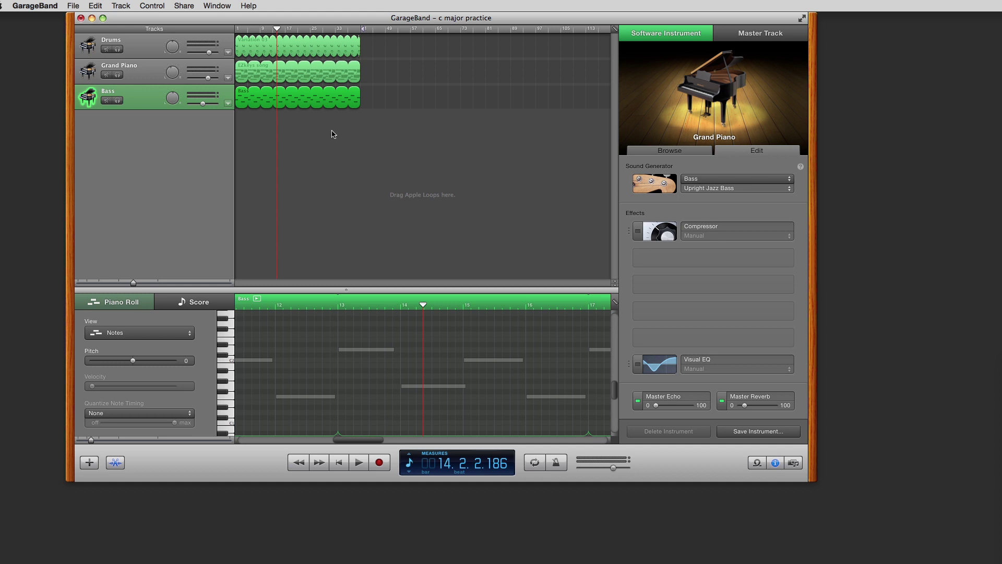
{"action": "key", "text": "comma"}
{"action": "key", "text": "comma"}
{"action": "key", "text": "comma"}
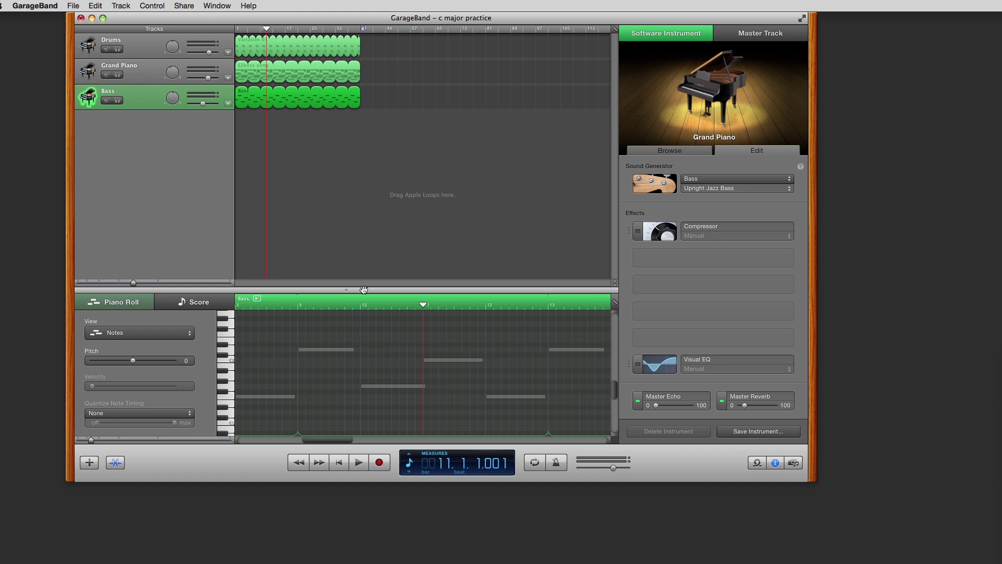
{"action": "left_click", "coordinate": [535, 462]}
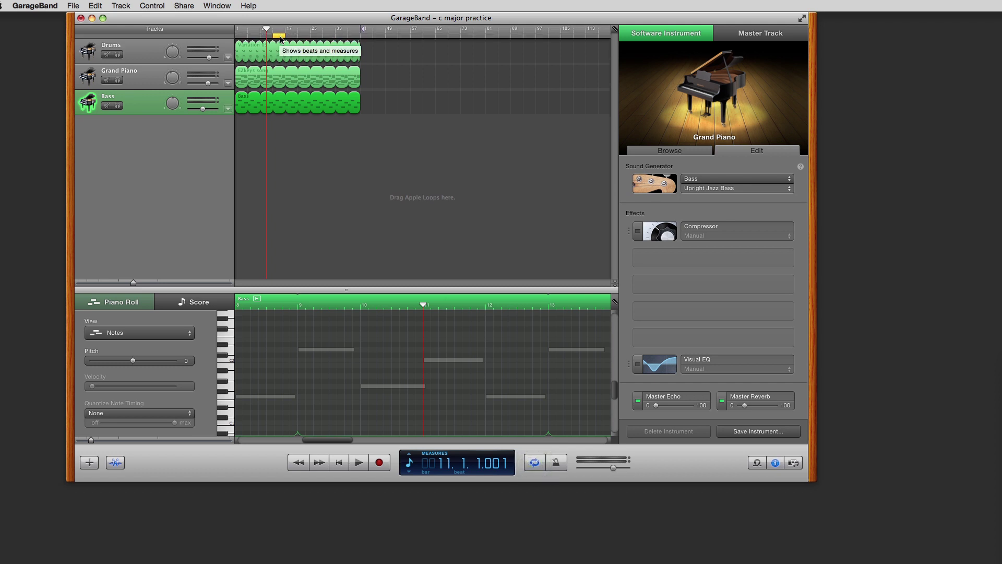
{"action": "left_click_drag", "start_coordinate": [281, 39], "coordinate": [330, 39]}
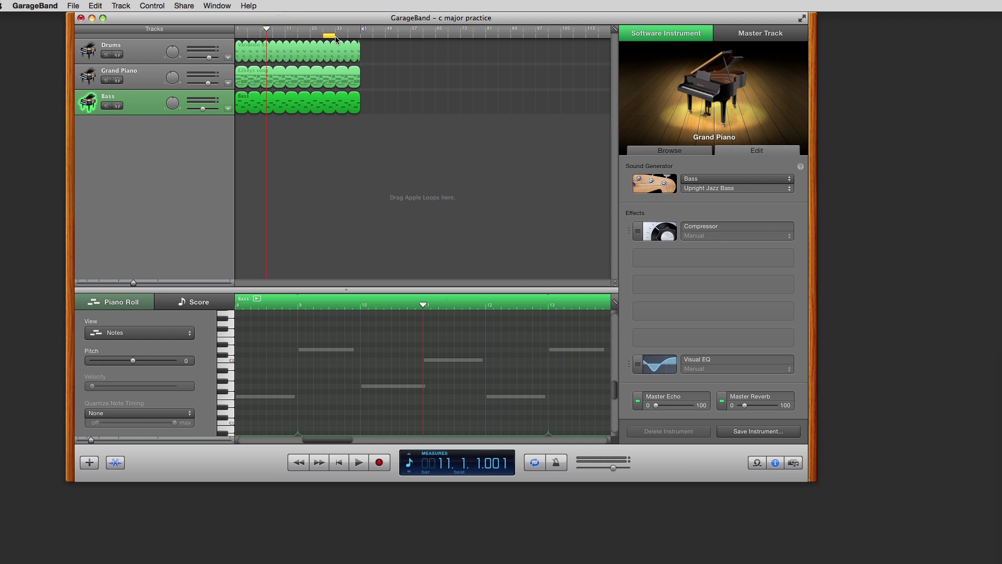
{"action": "left_click_drag", "start_coordinate": [335, 36], "coordinate": [336, 39]}
{"action": "mouse_move", "coordinate": [135, 286]}
{"action": "left_mouse_down"}
{"action": "mouse_move", "coordinate": [159, 287]}
{"action": "mouse_move", "coordinate": [140, 288]}
{"action": "left_mouse_up"}
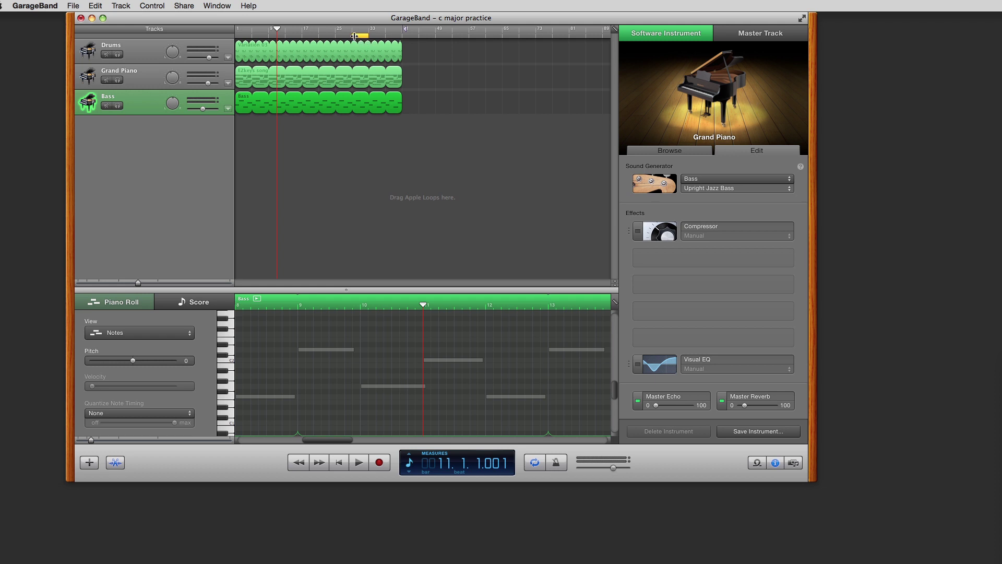
{"action": "left_click_drag", "start_coordinate": [355, 36], "coordinate": [236, 36]}
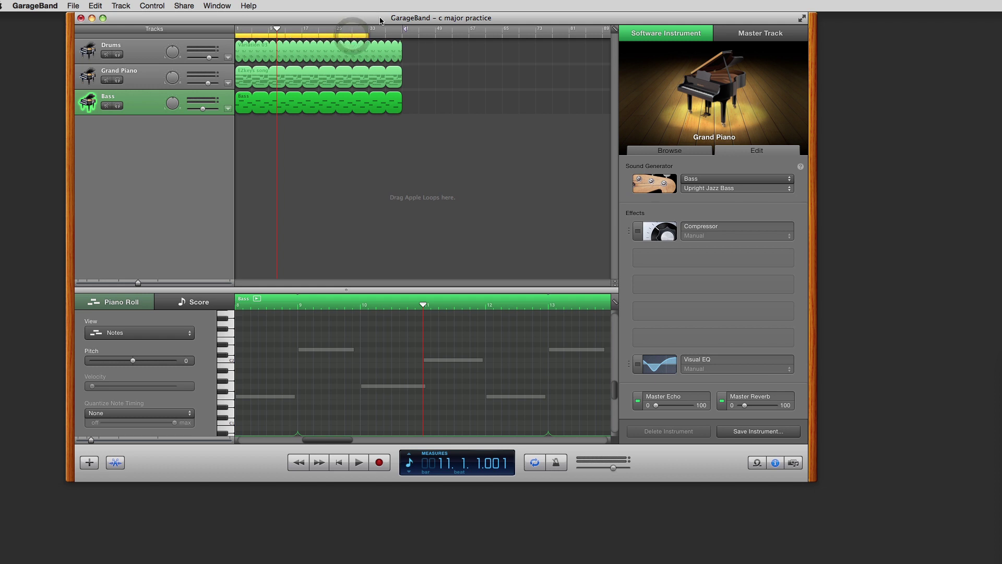
{"action": "left_click_drag", "start_coordinate": [369, 36], "coordinate": [399, 38]}
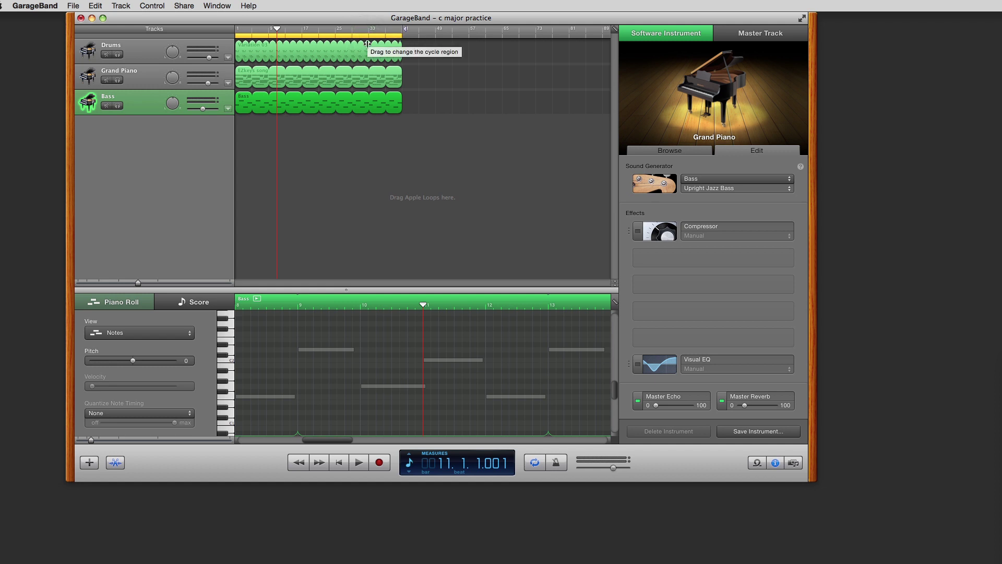
{"action": "left_click", "coordinate": [536, 463]}
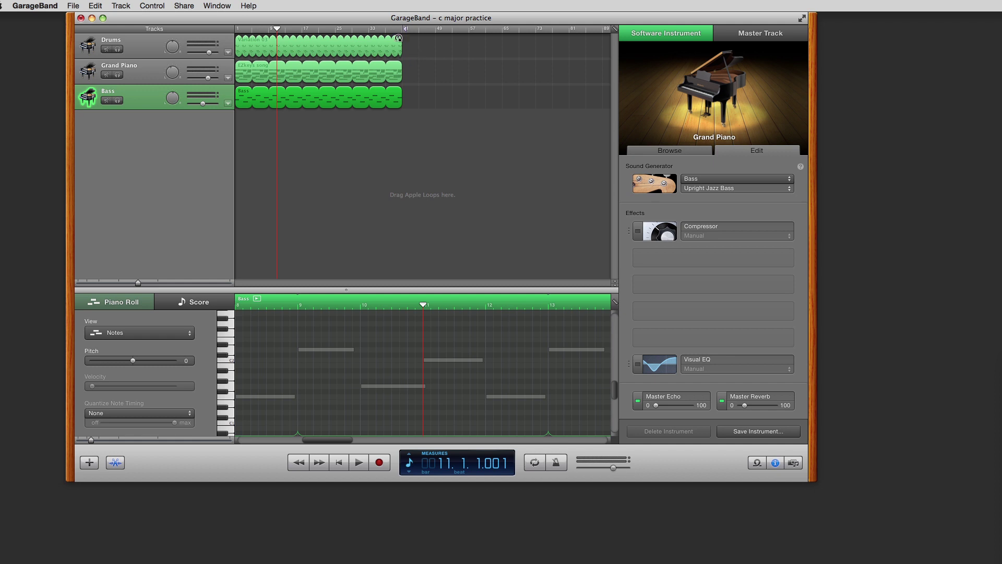
Step: Export the song to disk as "c major practice" in the GarageBand folder, compressed with the MP3 Encoder at High Quality
{"action": "left_click", "coordinate": [186, 6]}
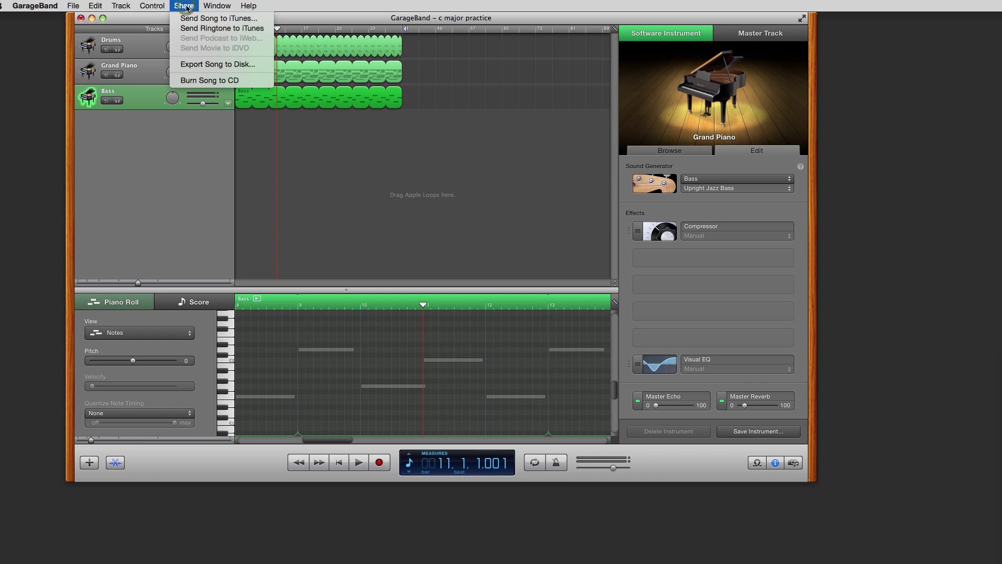
{"action": "left_click", "coordinate": [198, 64]}
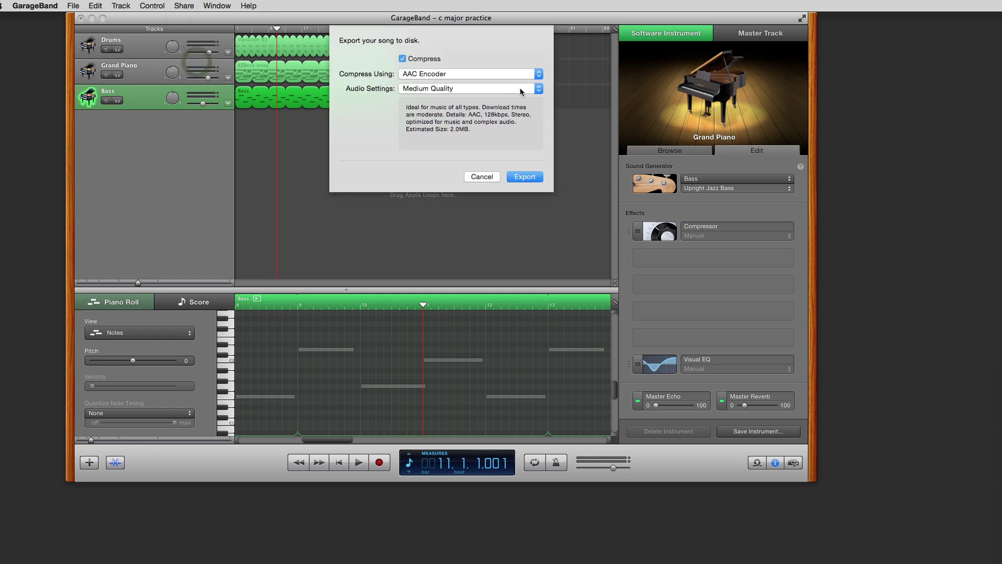
{"action": "left_click", "coordinate": [419, 94]}
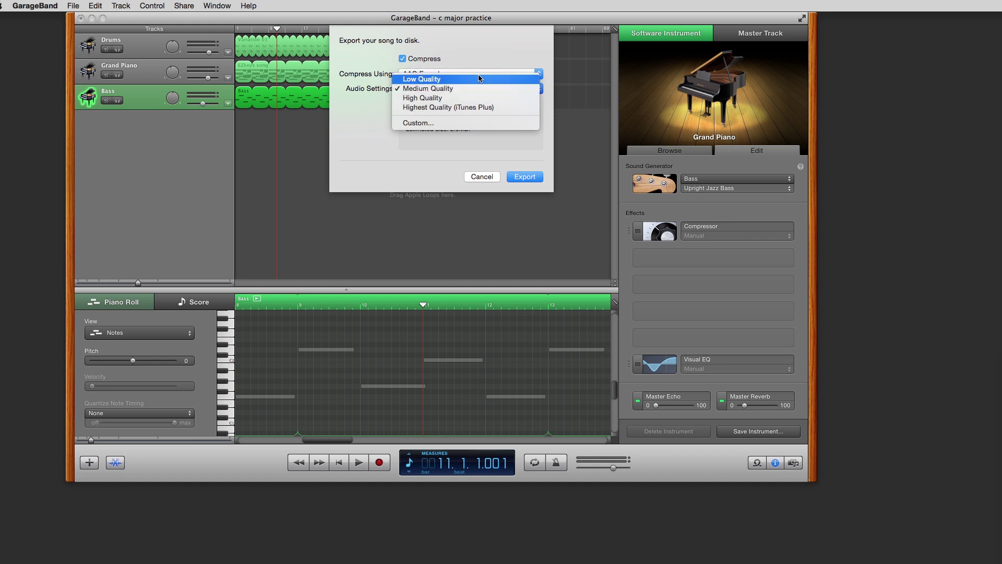
{"action": "left_click", "coordinate": [447, 98]}
{"action": "left_click", "coordinate": [447, 74]}
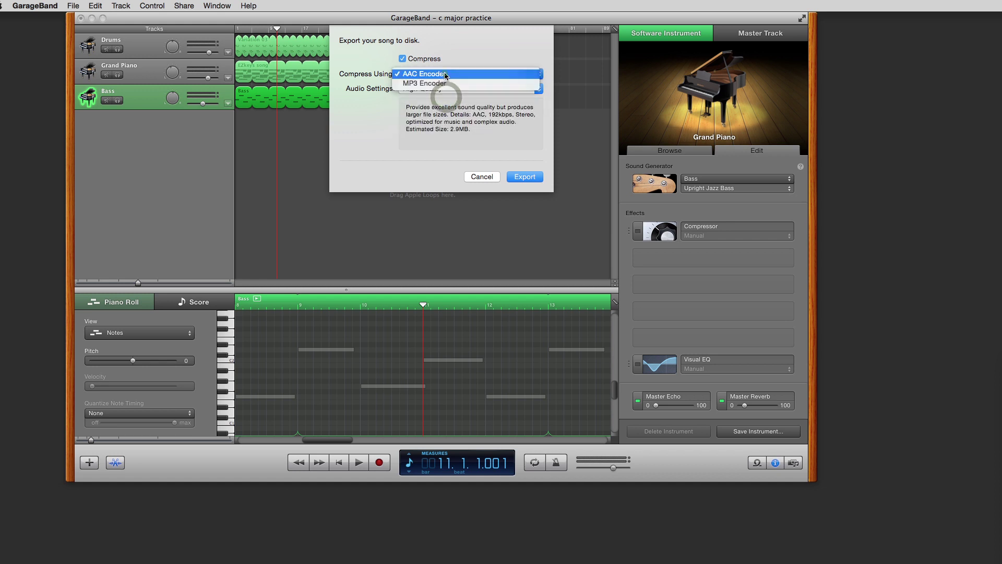
{"action": "left_click", "coordinate": [428, 83]}
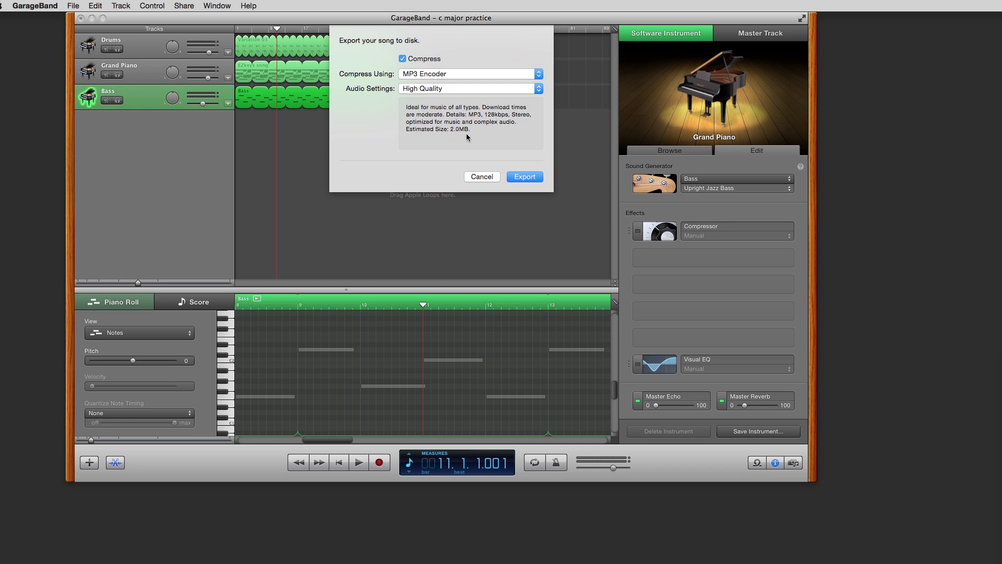
{"action": "left_click", "coordinate": [519, 178]}
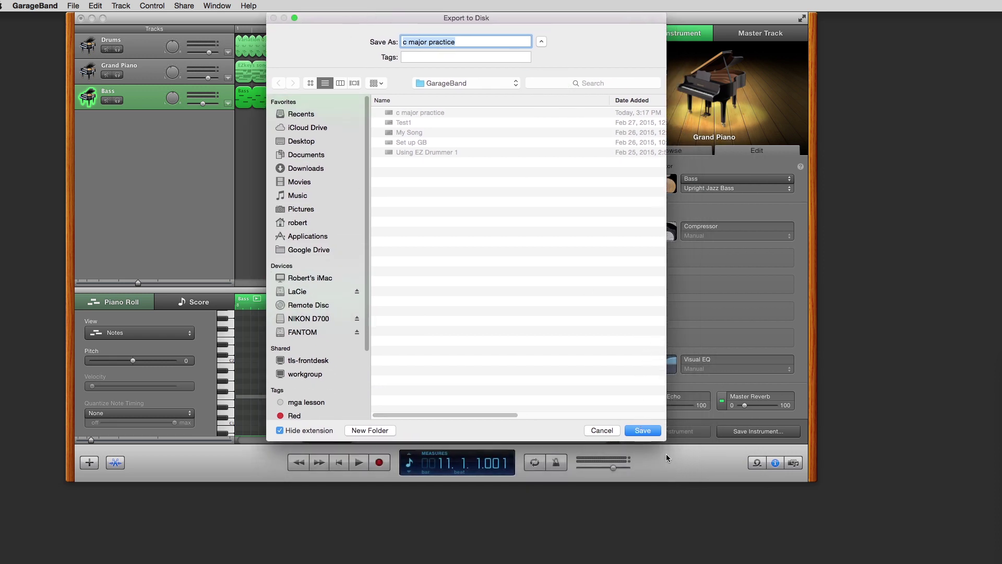
{"action": "left_click", "coordinate": [643, 431]}
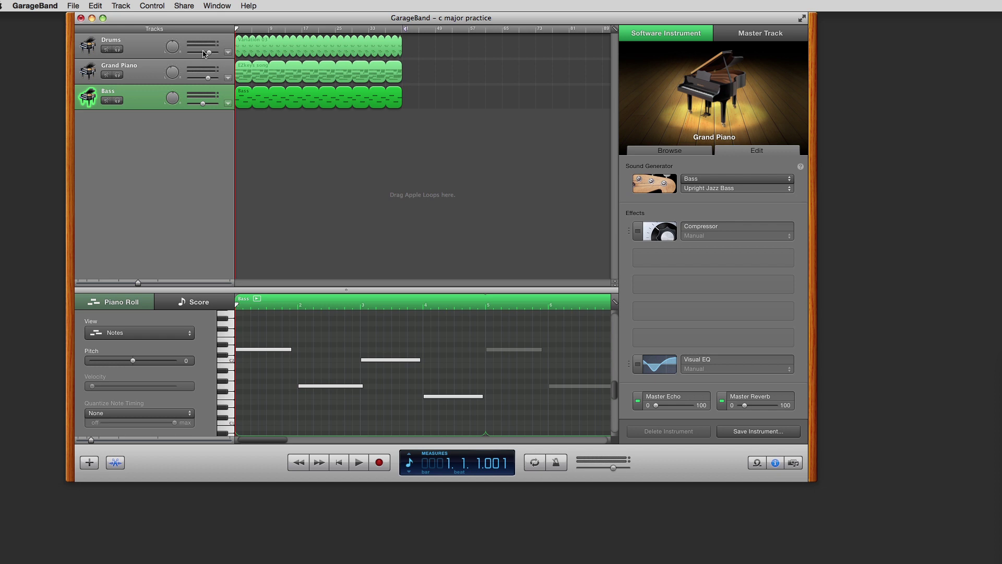
{"action": "left_click", "coordinate": [252, 197]}
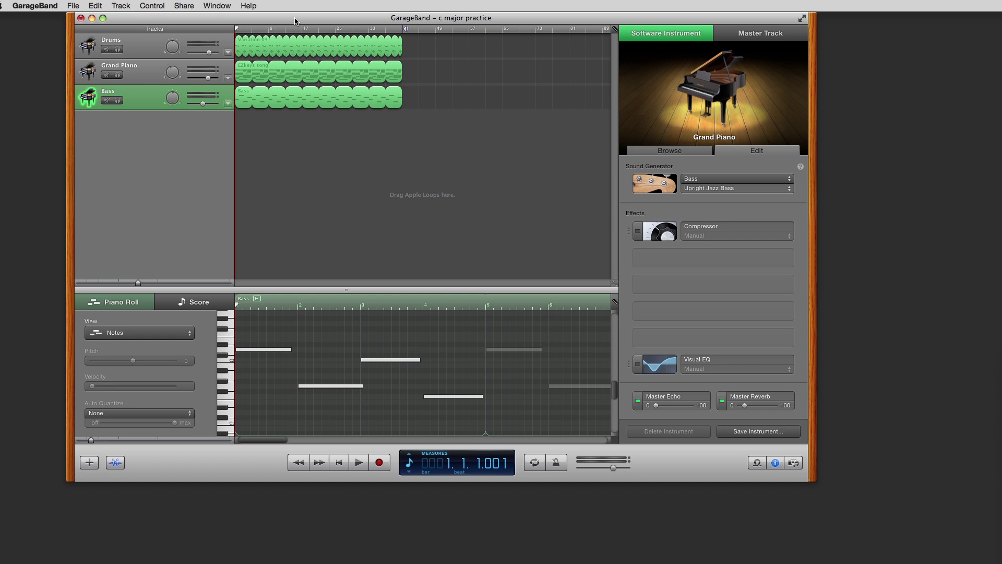
{"action": "left_click", "coordinate": [355, 16]}
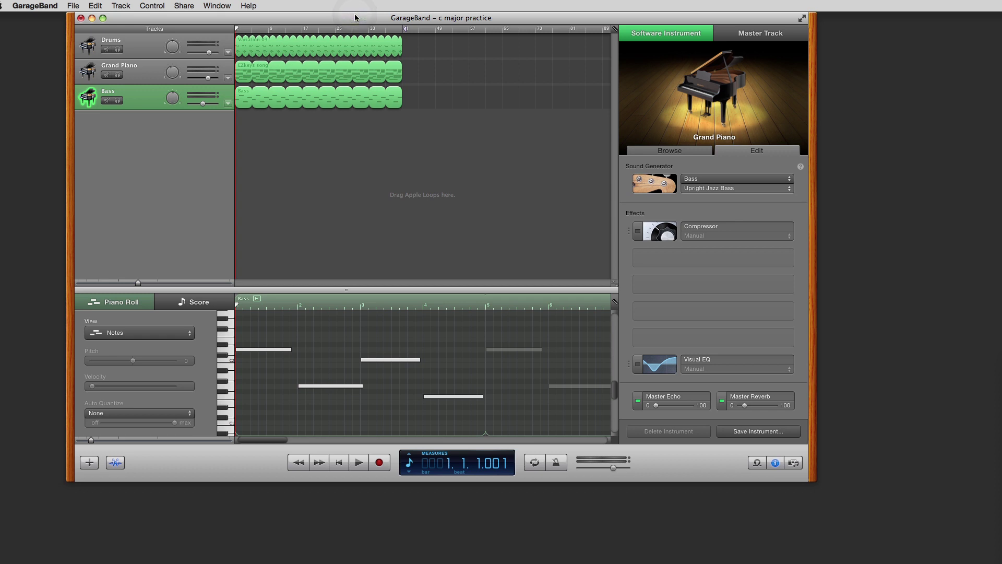